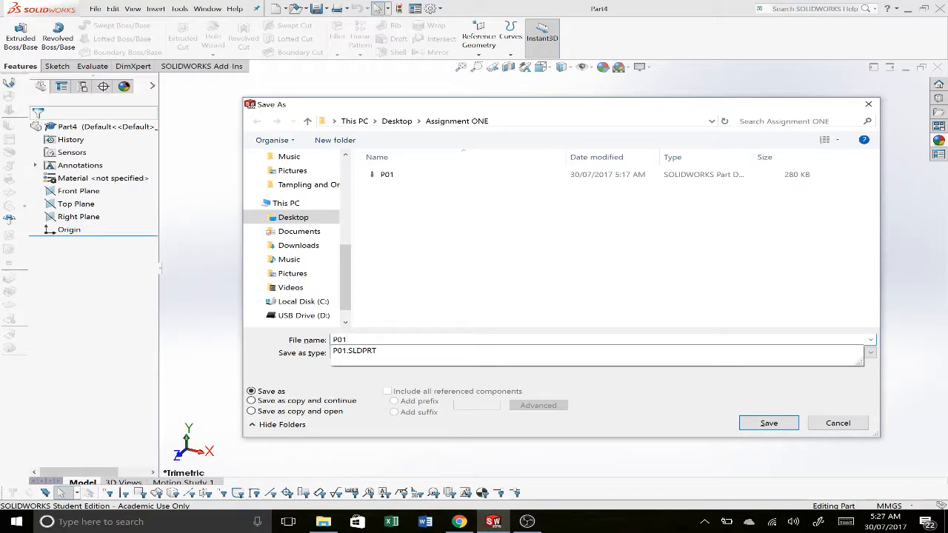
Save the part as P01 in the Assignment ONE folder, replacing the existing file
key(Return)
key(Left)
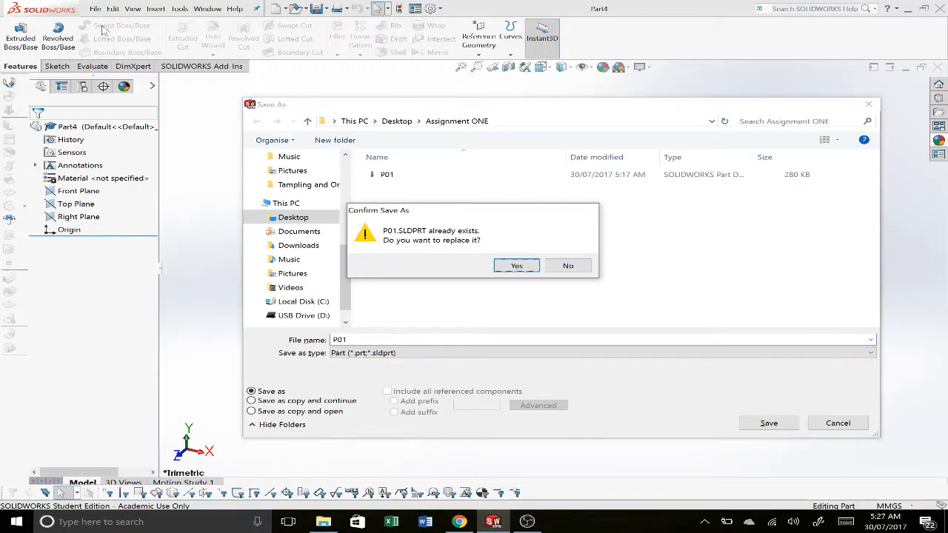
key(Return)
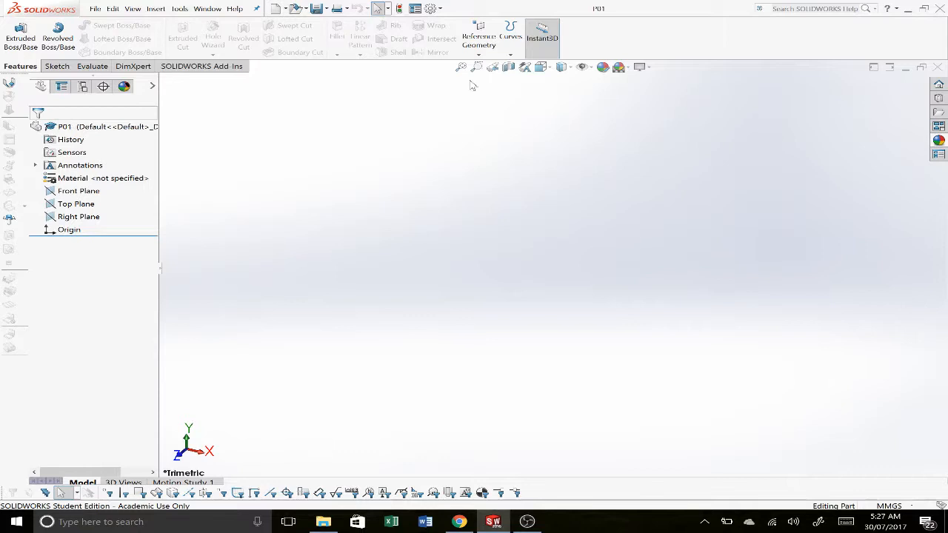
Add a custom text property named "Decription" with the value "Pivot Pin" to the part's file properties
click(415, 9)
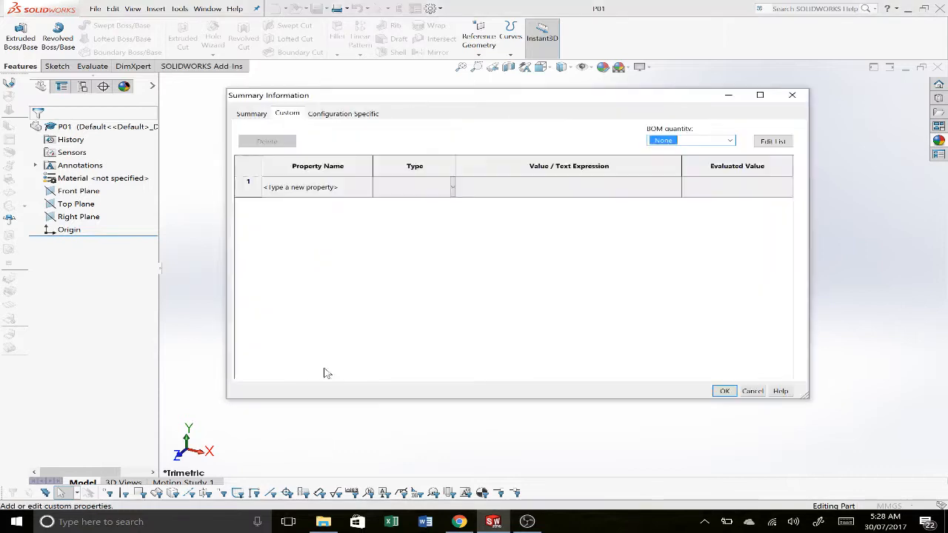
click(364, 192)
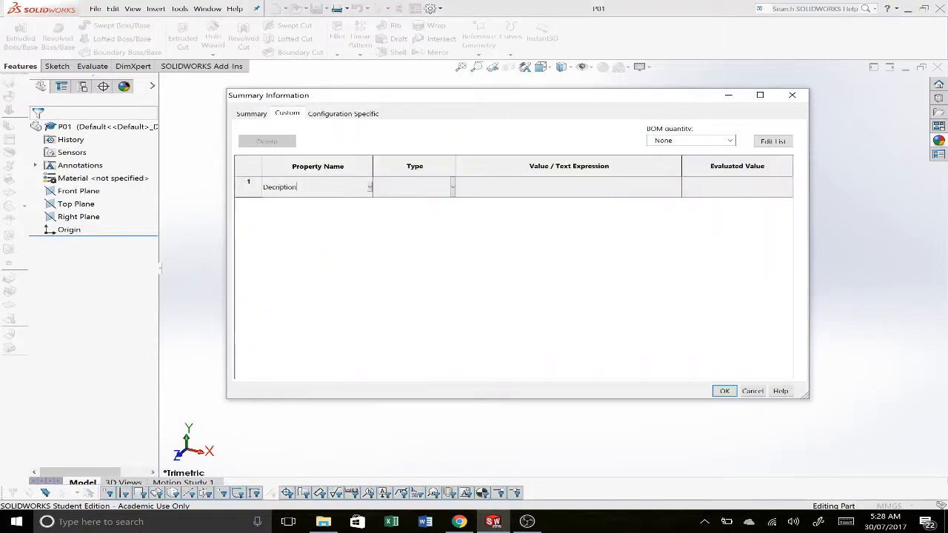
click(551, 189)
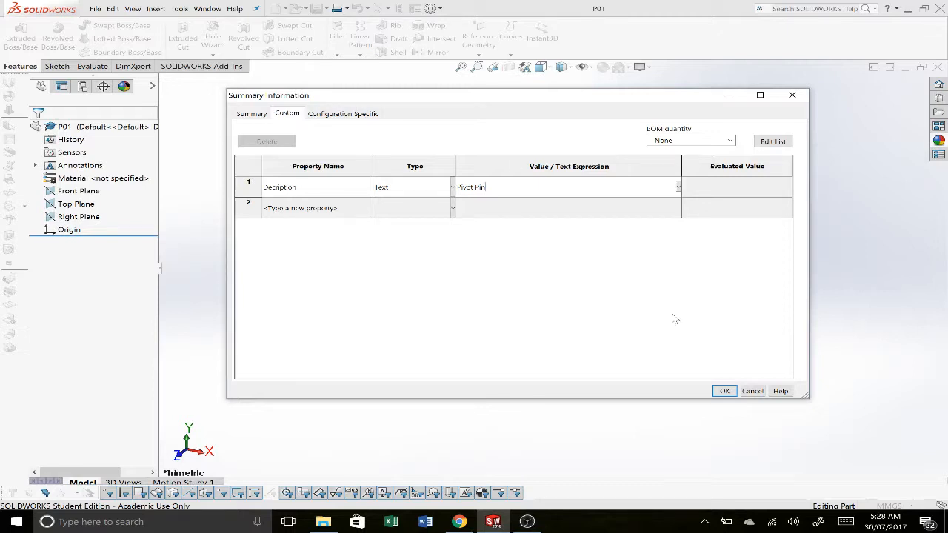
click(726, 392)
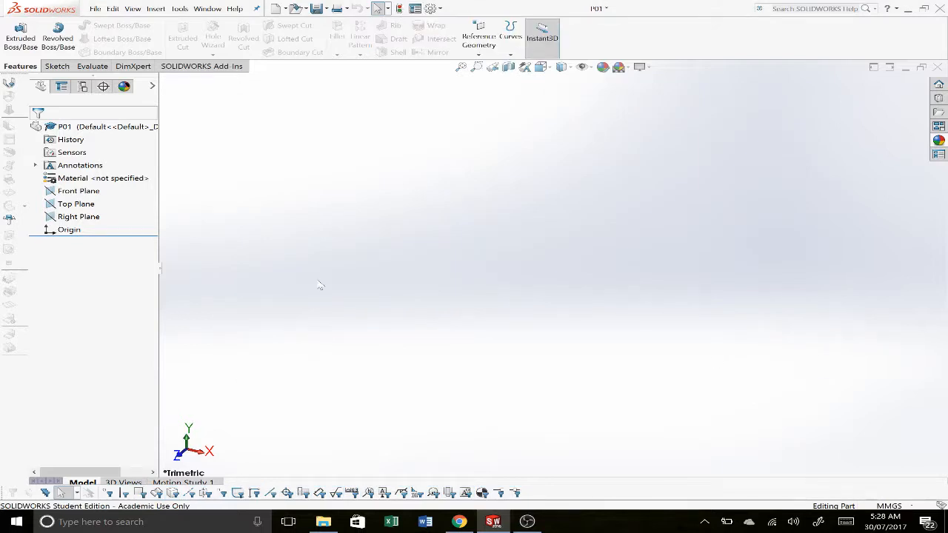
Start a sketch on the Front Plane and draw a short vertical centerline straight down from the origin
click(68, 193)
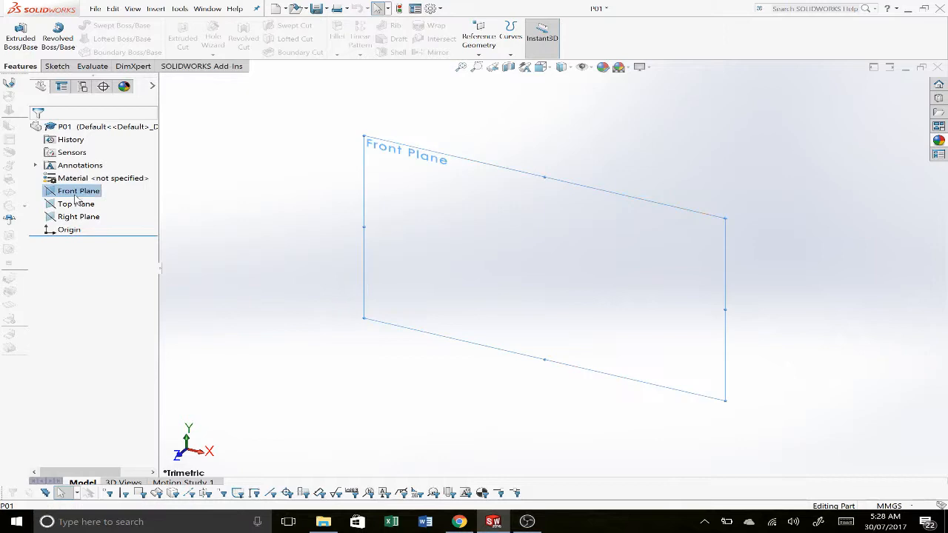
right_click(68, 192)
click(74, 186)
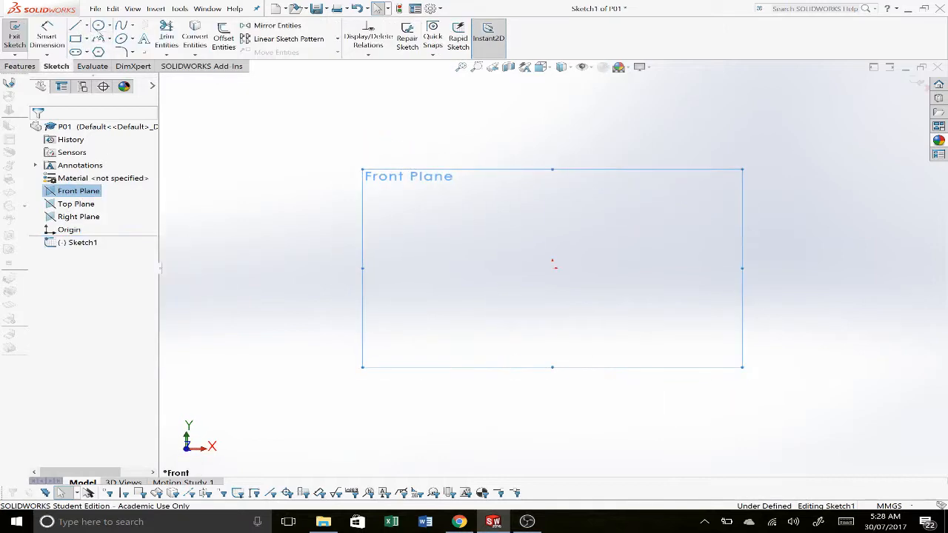
click(87, 26)
click(95, 49)
click(553, 268)
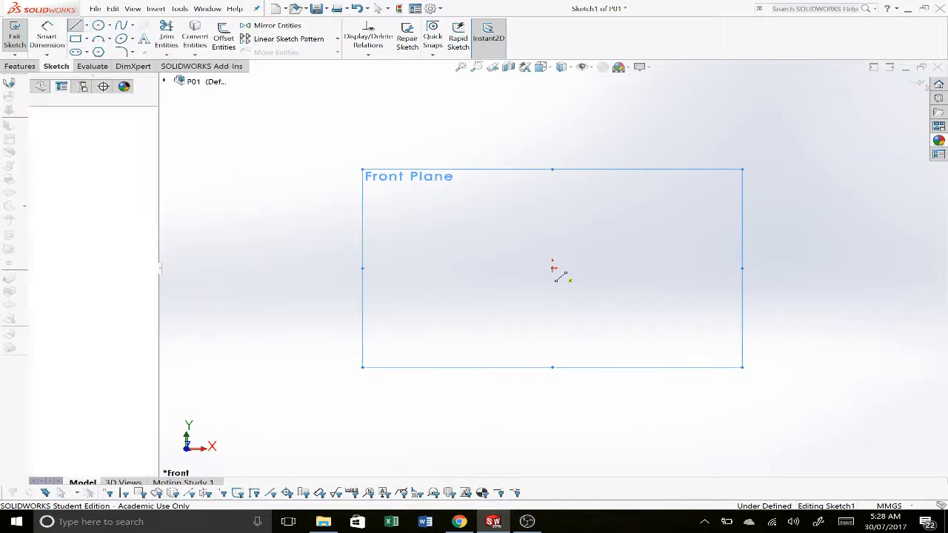
key(Escape)
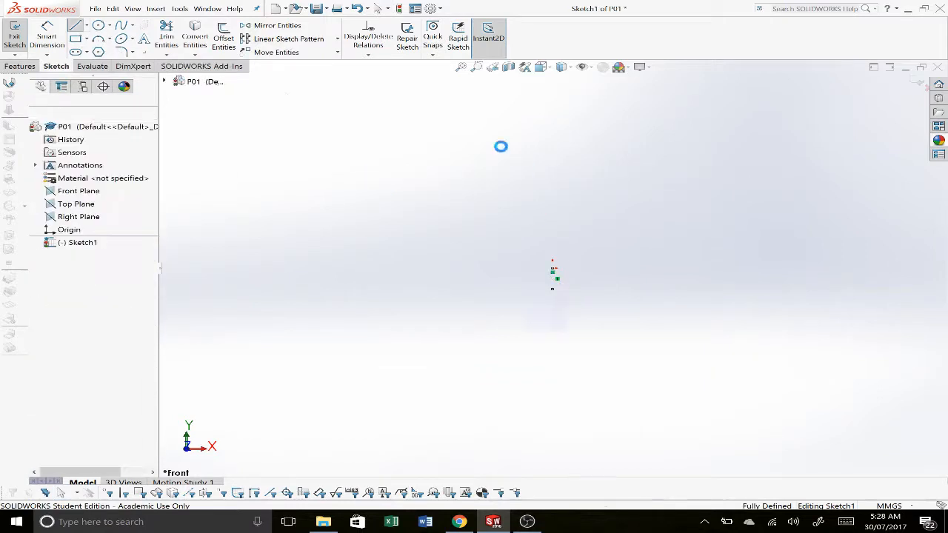
Draw a vertical line about 28 mm up from the origin, continuing with a horizontal line to the right from its upper end
click(76, 25)
scroll(620, 208, down, 5)
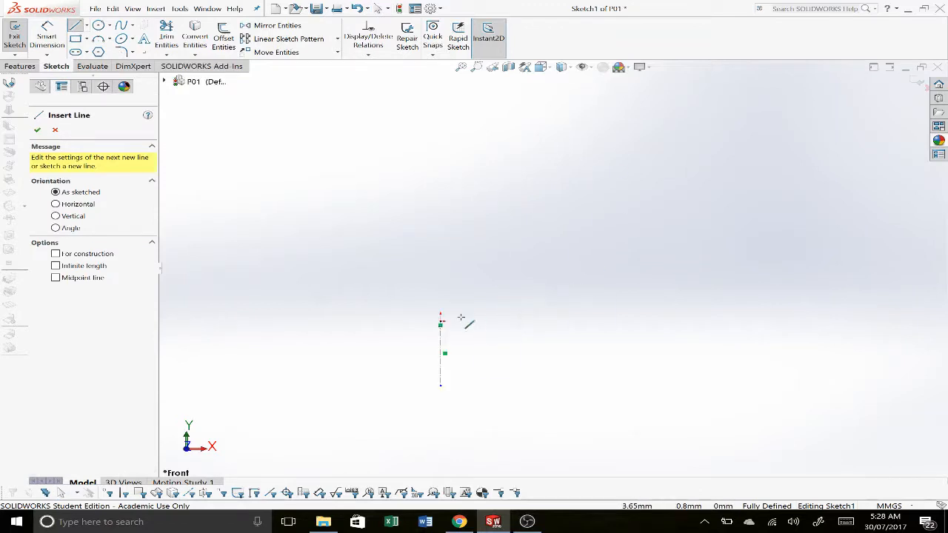
click(441, 324)
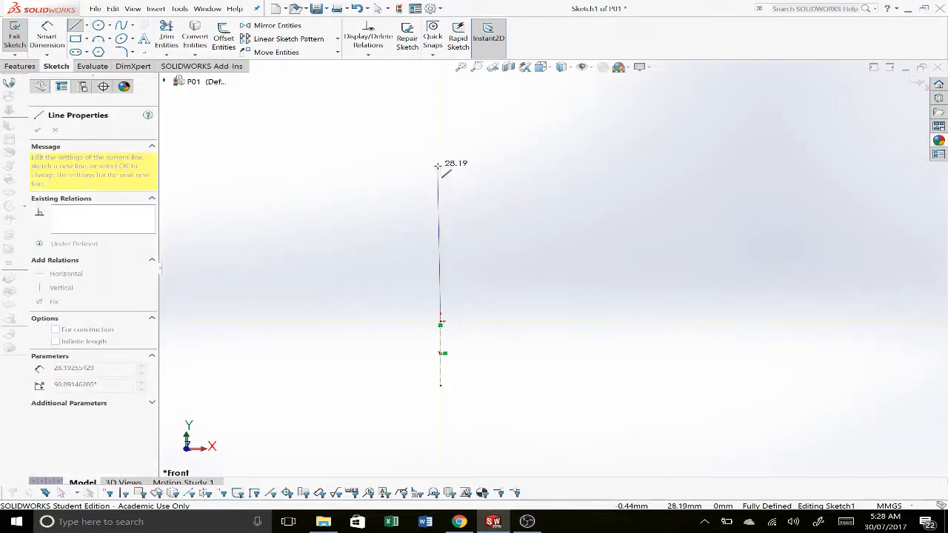
click(441, 164)
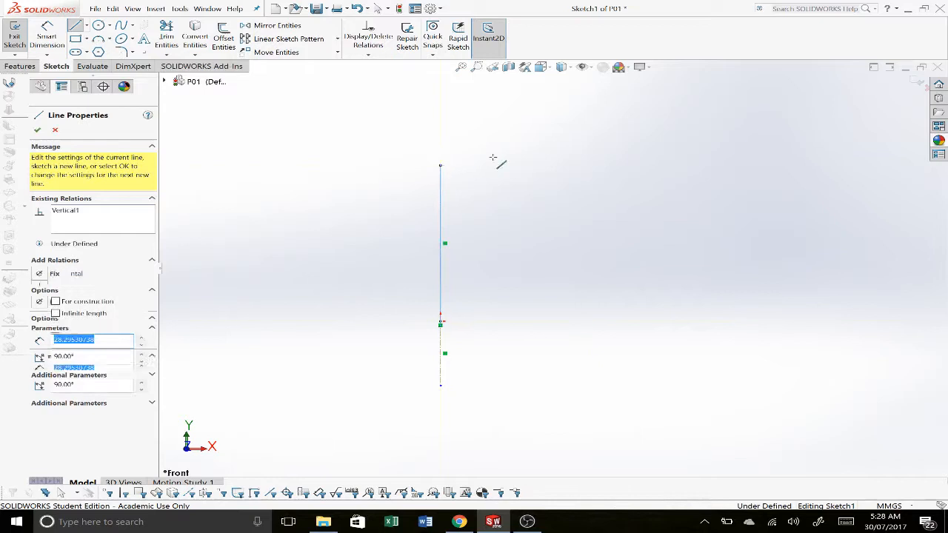
click(621, 165)
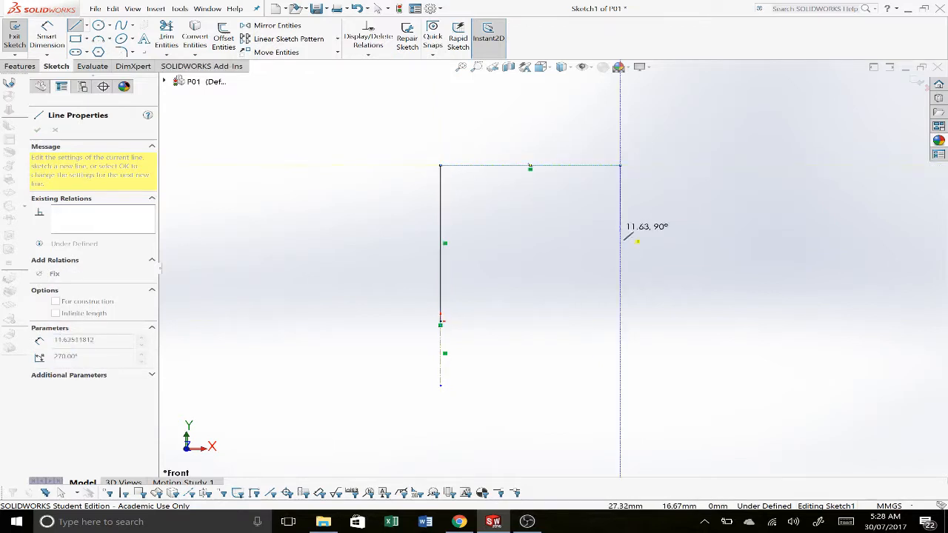
Continue the profile about 11 mm down, 6 mm inward and 8 mm down, ending with a short outward diagonal at about 45°
click(621, 225)
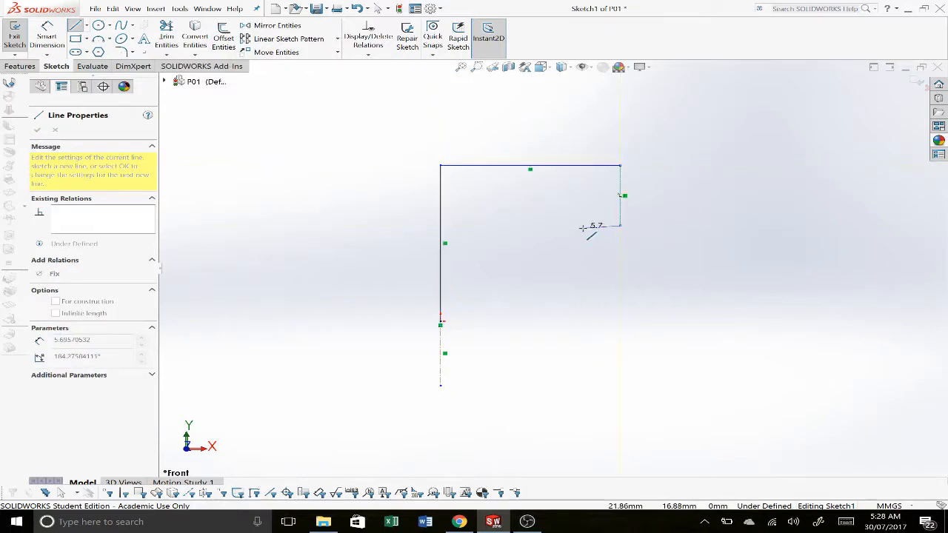
click(583, 226)
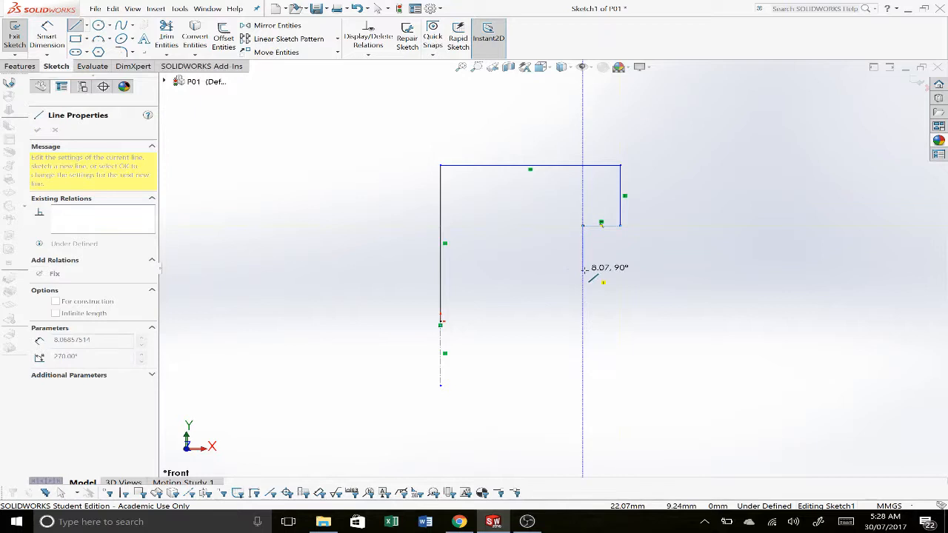
click(584, 270)
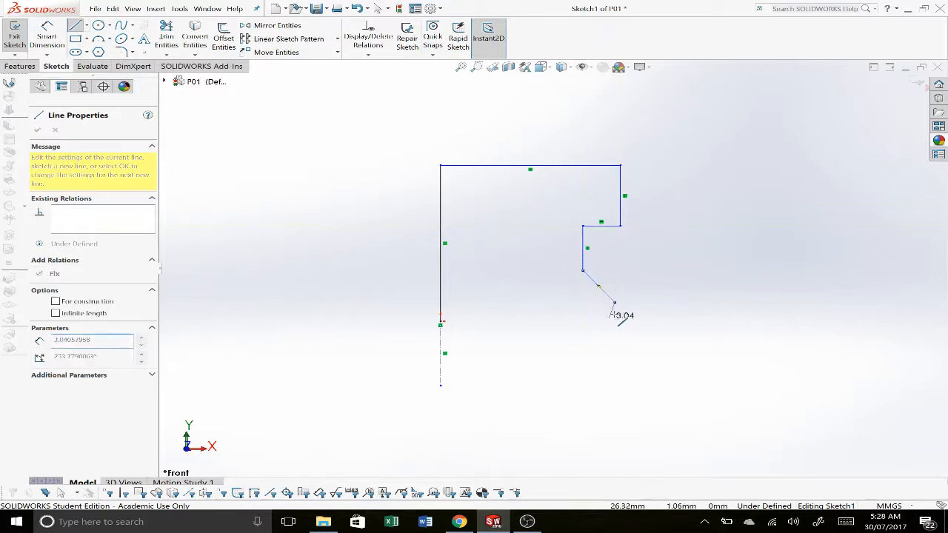
double_click(615, 302)
key(Escape)
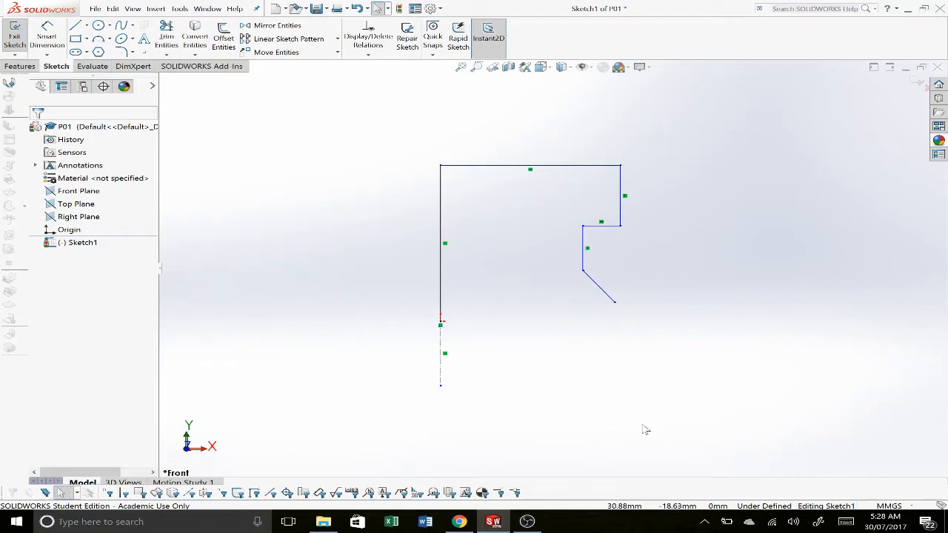
Add a doubled dimension of 20 mm across the centerline to the profile's outermost vertical edge
right_drag(643, 425, 679, 222)
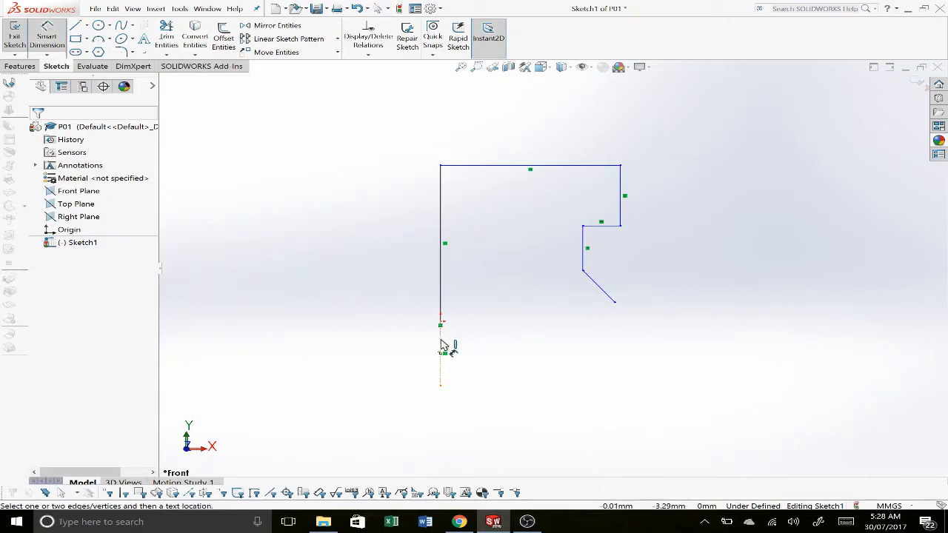
click(442, 348)
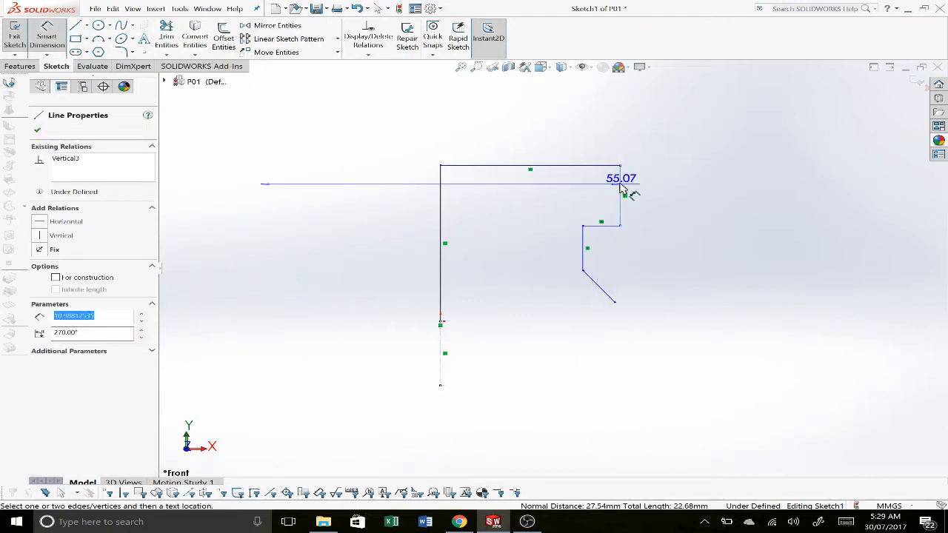
click(363, 107)
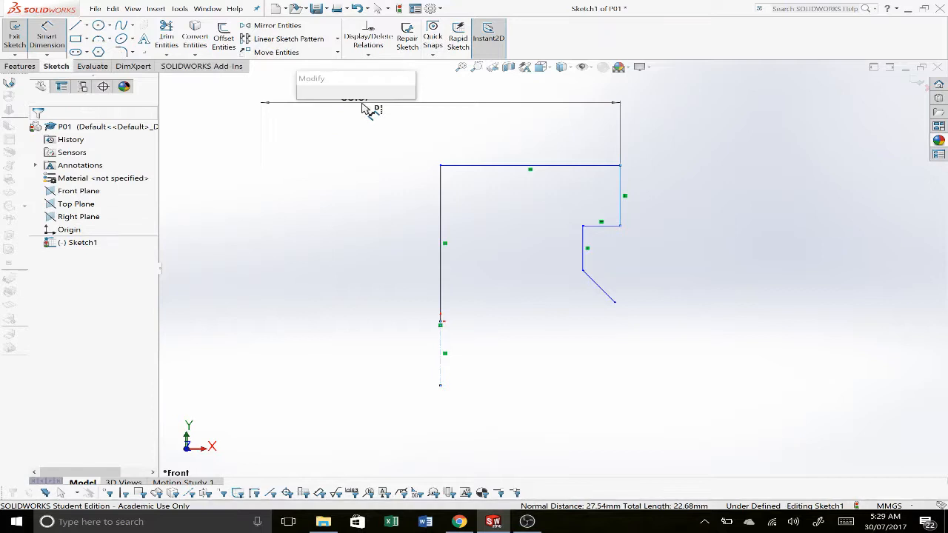
text(20)
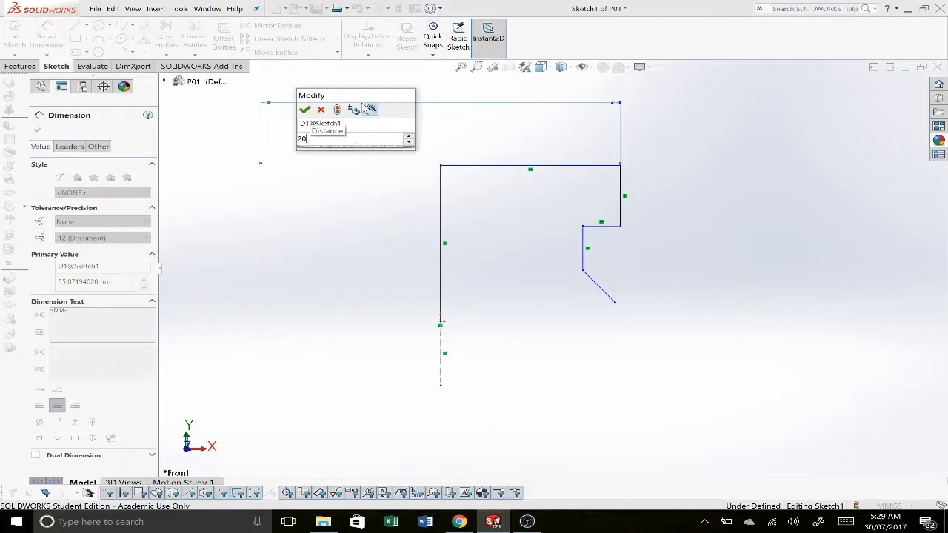
key(Return)
Check the P01 Pivot Pin drawing in the browser and dimension the neck's vertical edge across the centerline as a doubled distance of 10 mm
key(alt+Tab)
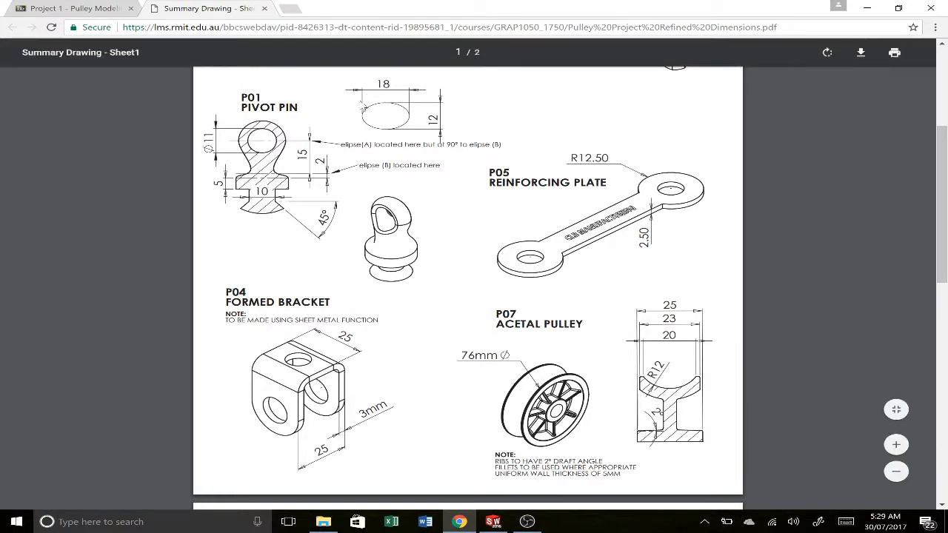
key(alt+Tab)
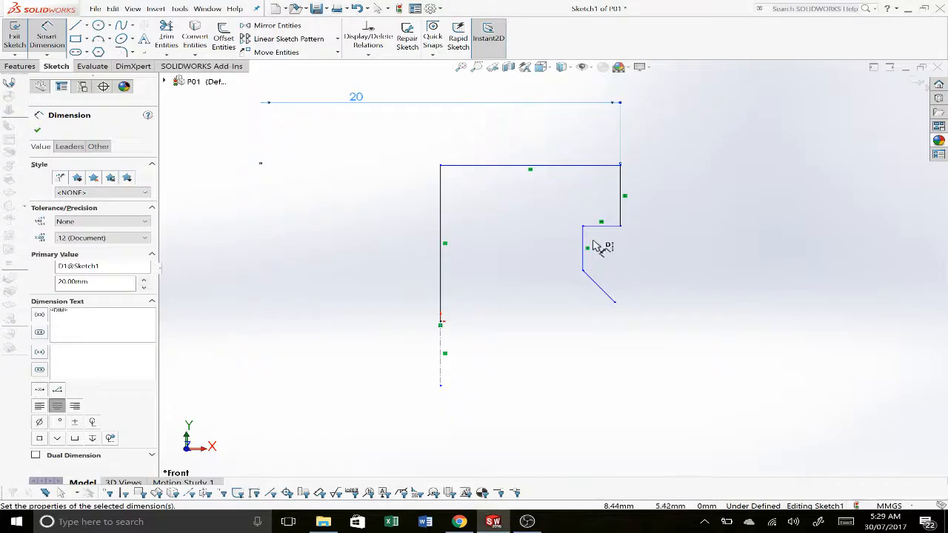
key(alt+Tab)
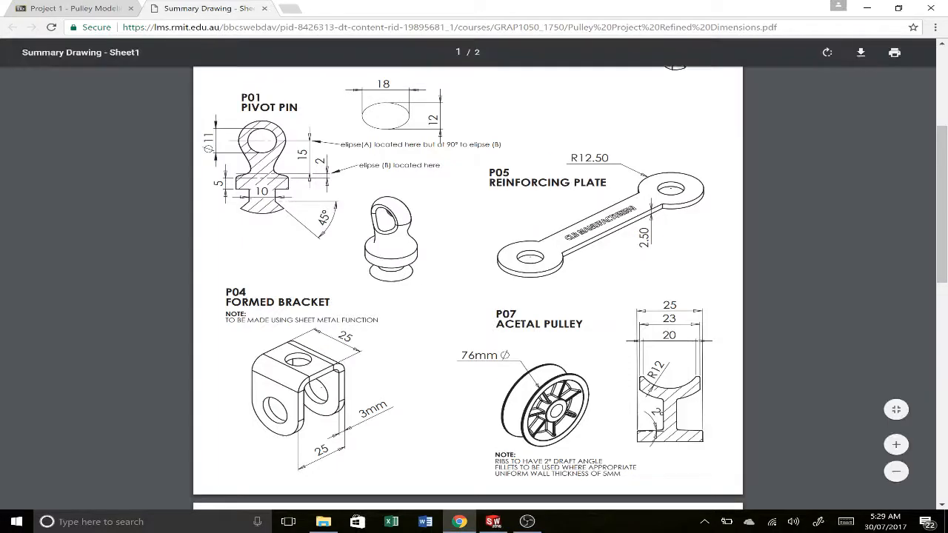
key(alt+Tab)
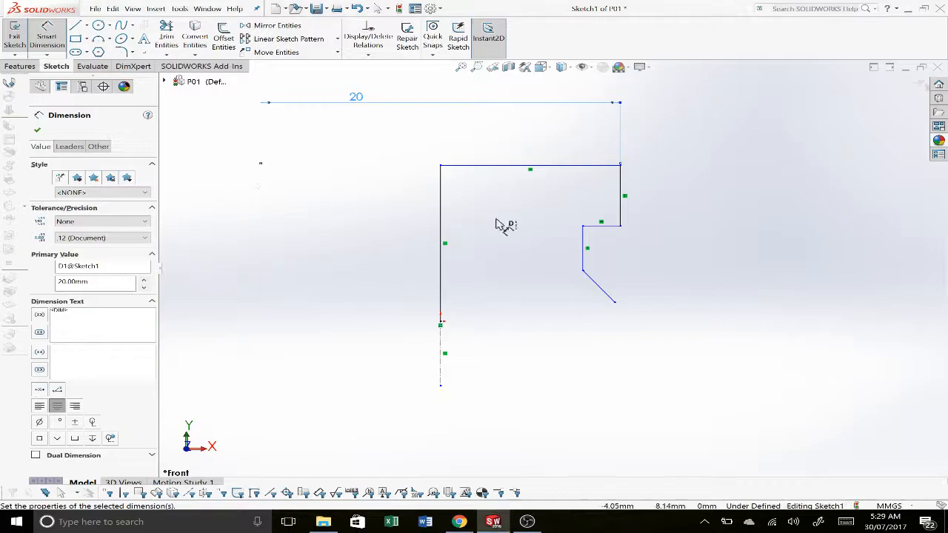
click(583, 263)
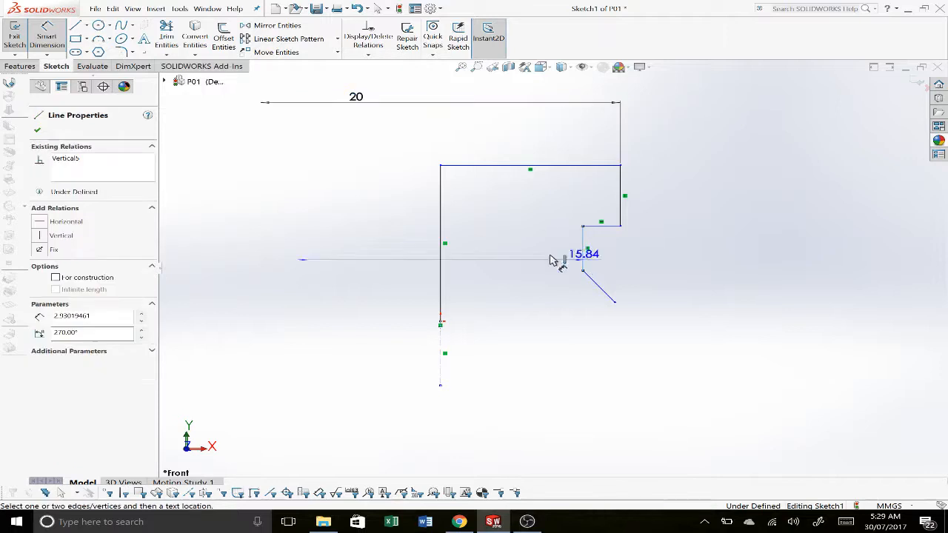
click(405, 244)
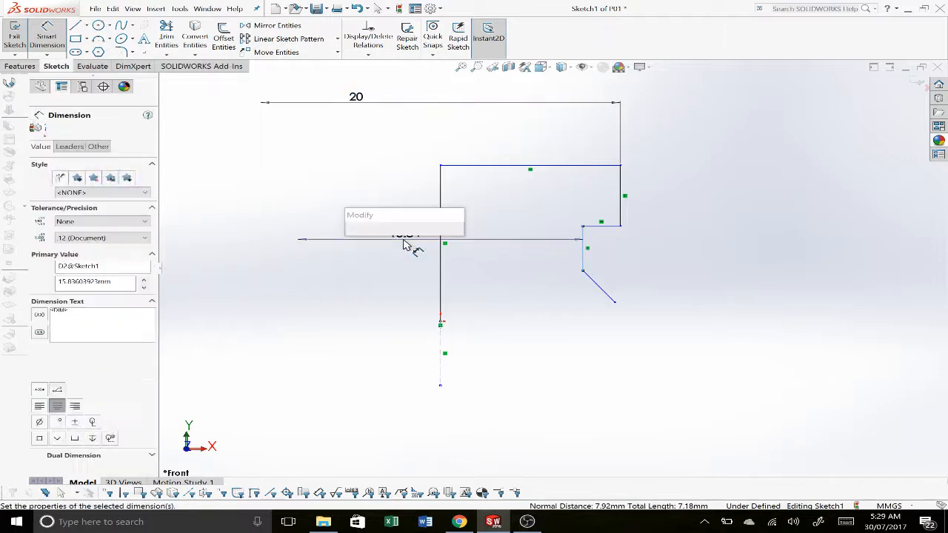
text(10)
key(Return)
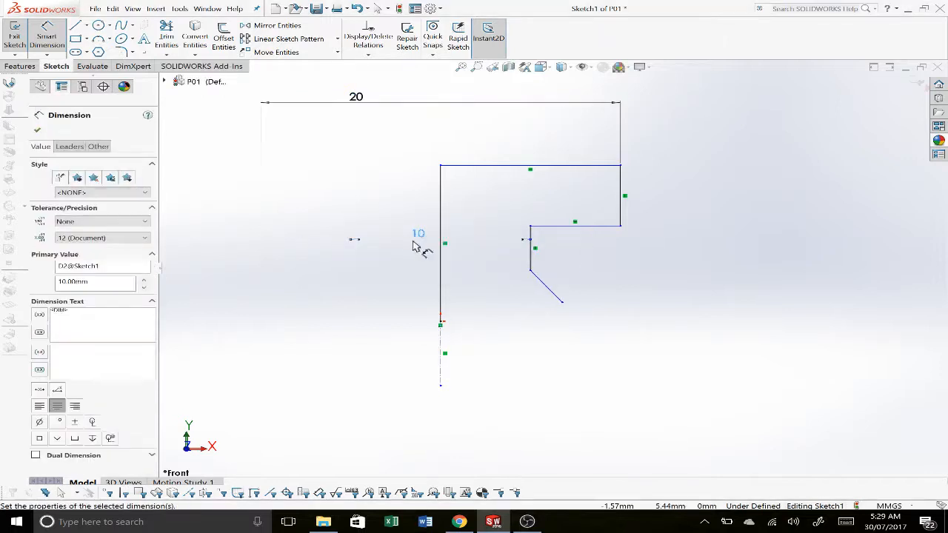
click(623, 211)
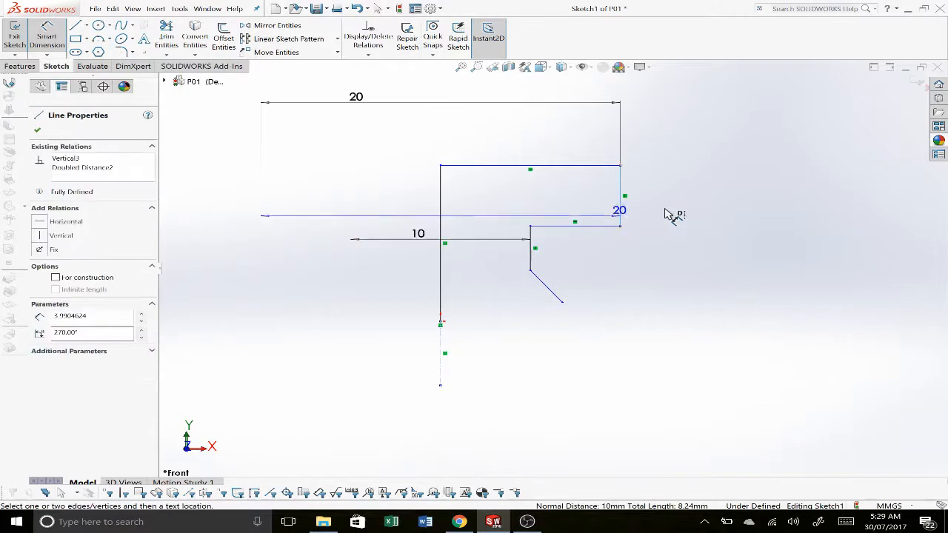
click(665, 211)
key(Escape)
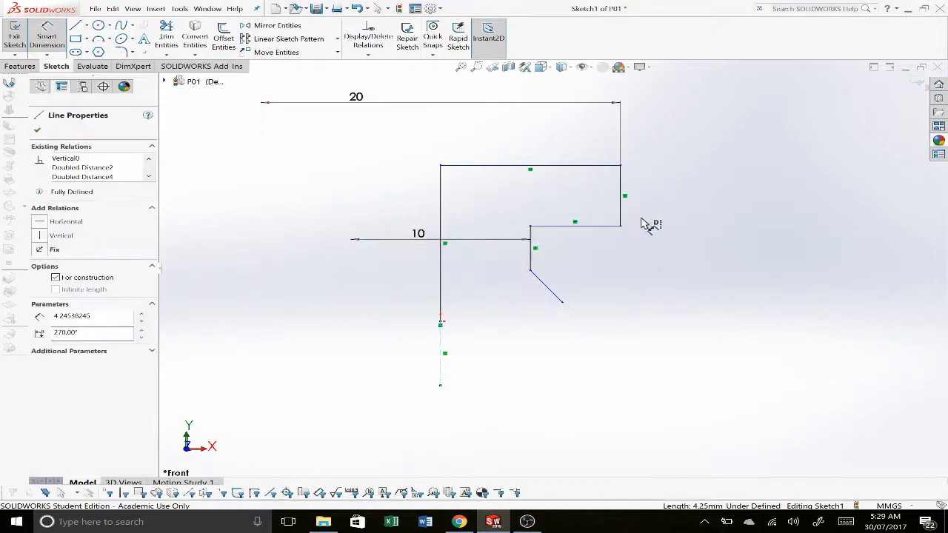
click(620, 221)
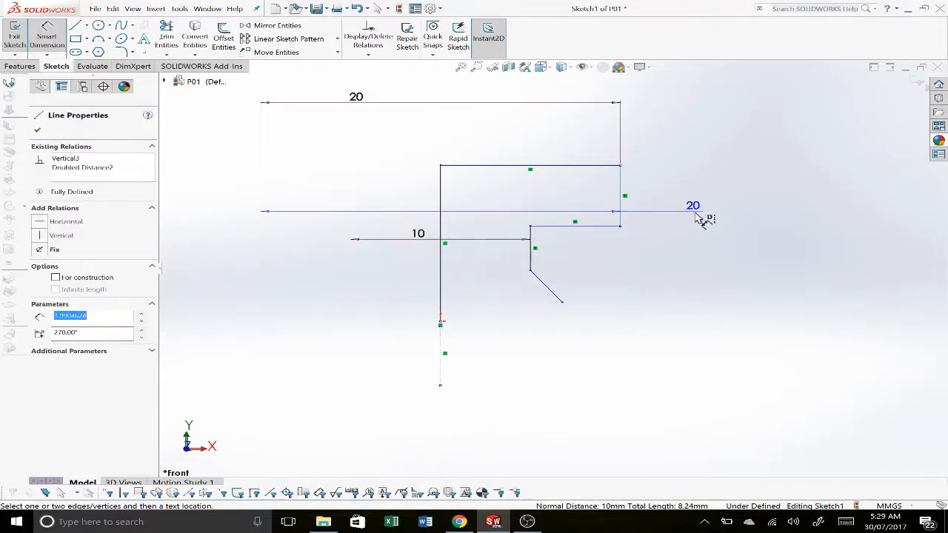
key(Escape)
click(621, 219)
click(675, 224)
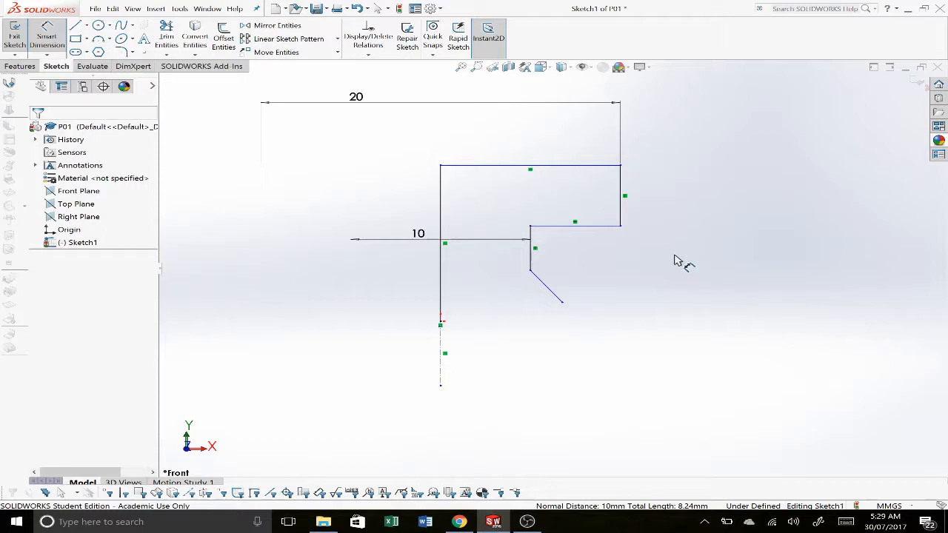
Dimension the height of the profile's outermost vertical edge as 5 mm
click(621, 214)
click(676, 209)
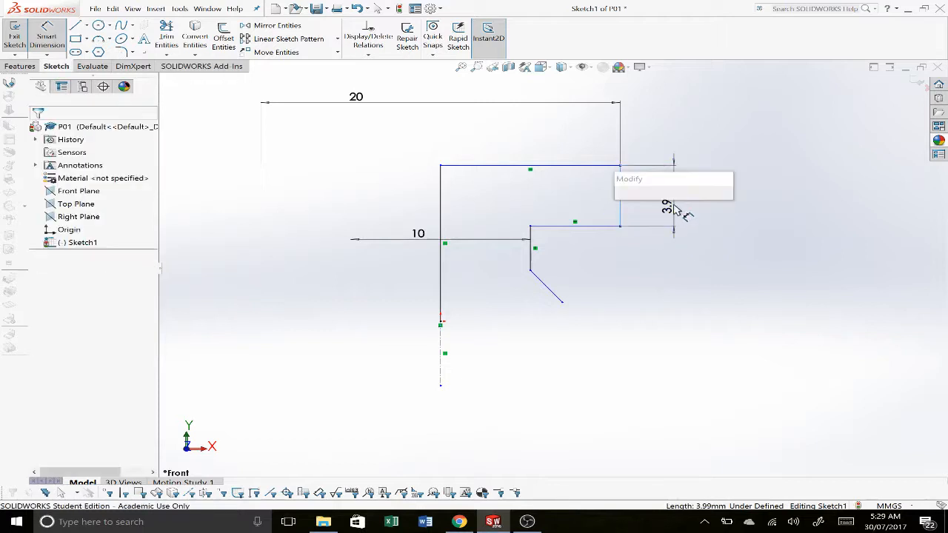
text(5)
key(Return)
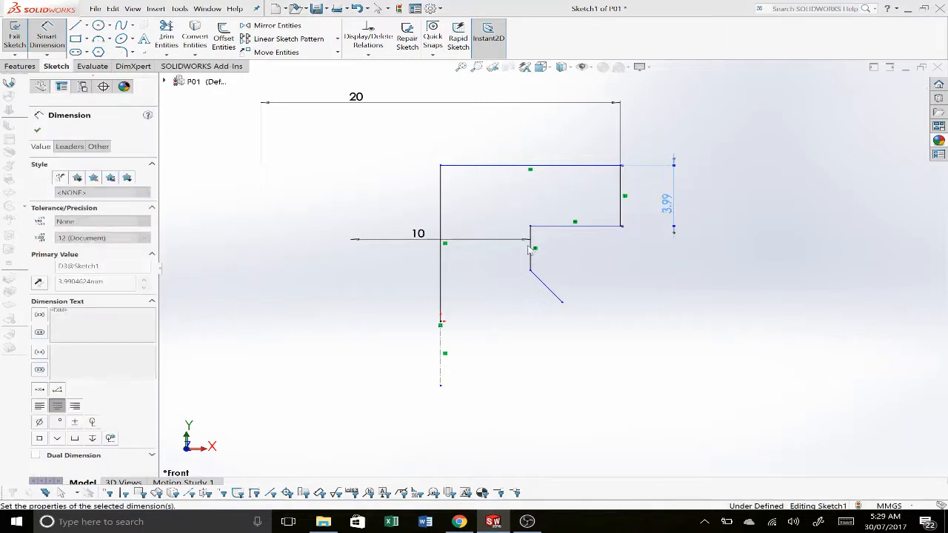
Dimension the height of the neck's vertical edge as 5 mm
click(531, 259)
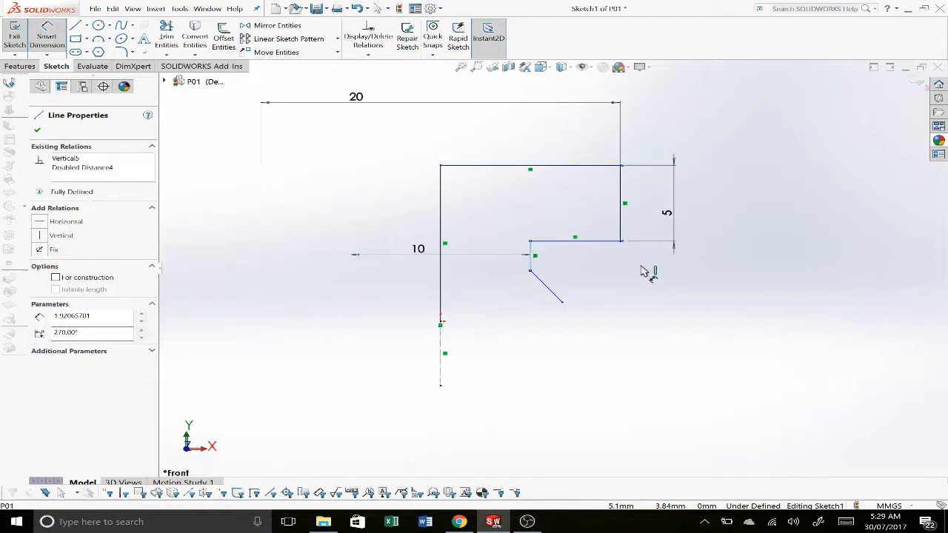
click(643, 270)
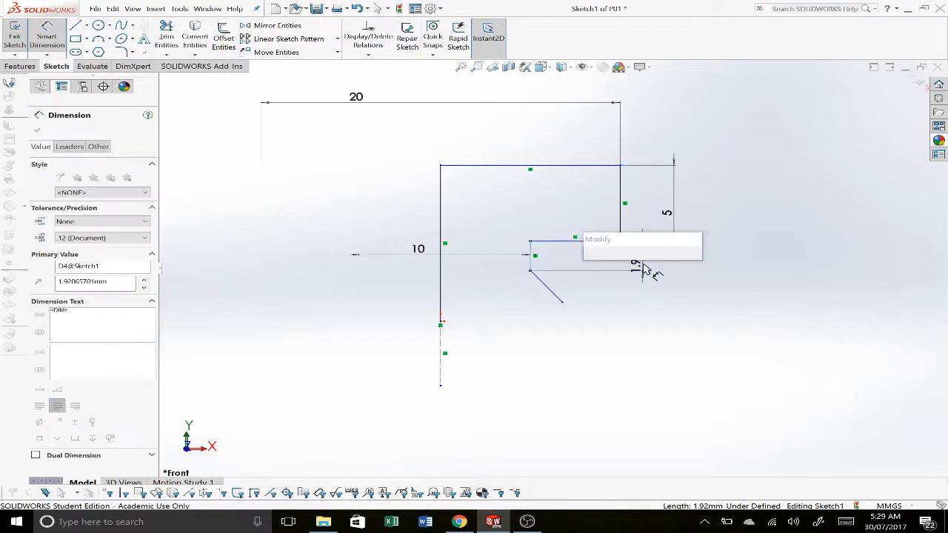
key(Return)
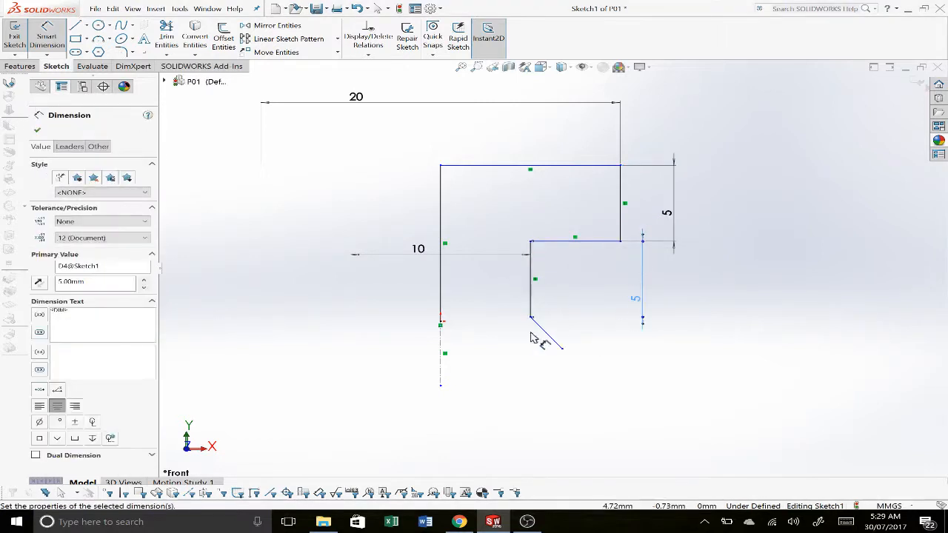
Dimension the vertical height of the diagonal line below the neck as 4 mm
click(547, 334)
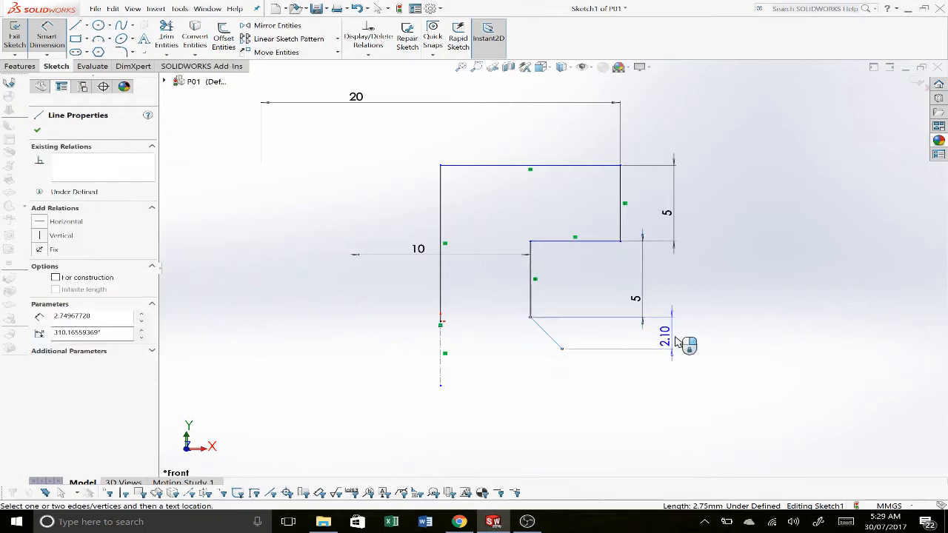
click(677, 336)
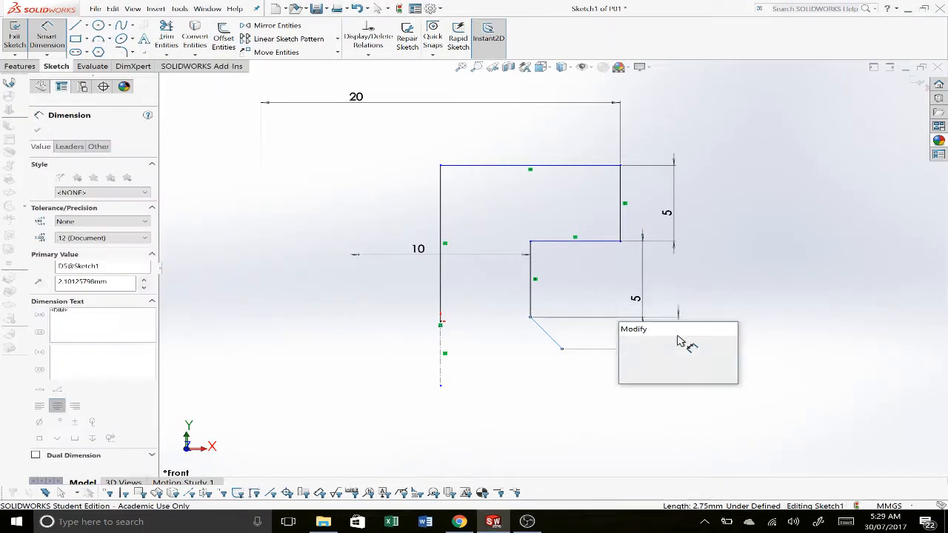
text(4)
key(Return)
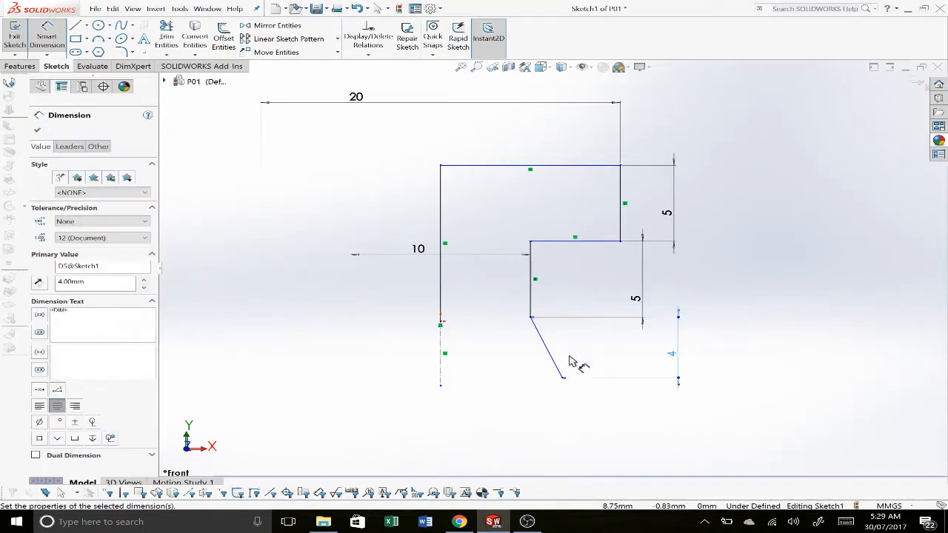
key(Escape)
Check the P01 Pivot Pin drawing in the browser and dimension the angle between the neck's vertical edge and the diagonal as 45°
right_drag(518, 388, 530, 336)
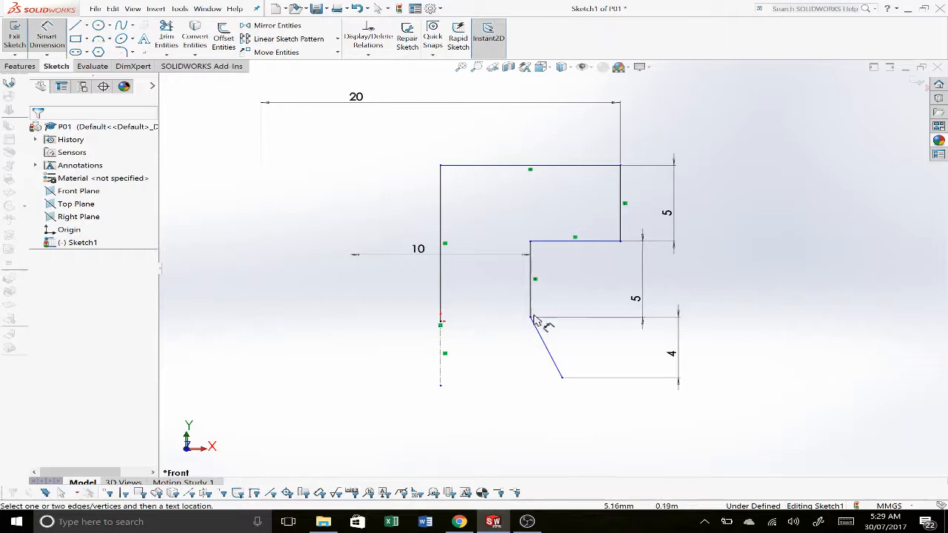
click(532, 297)
key(alt+Tab)
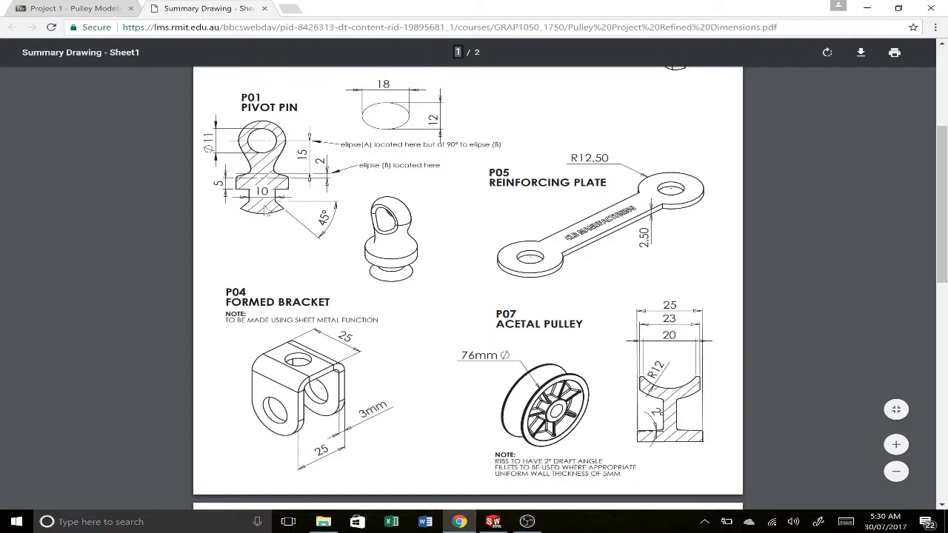
key(alt+Tab)
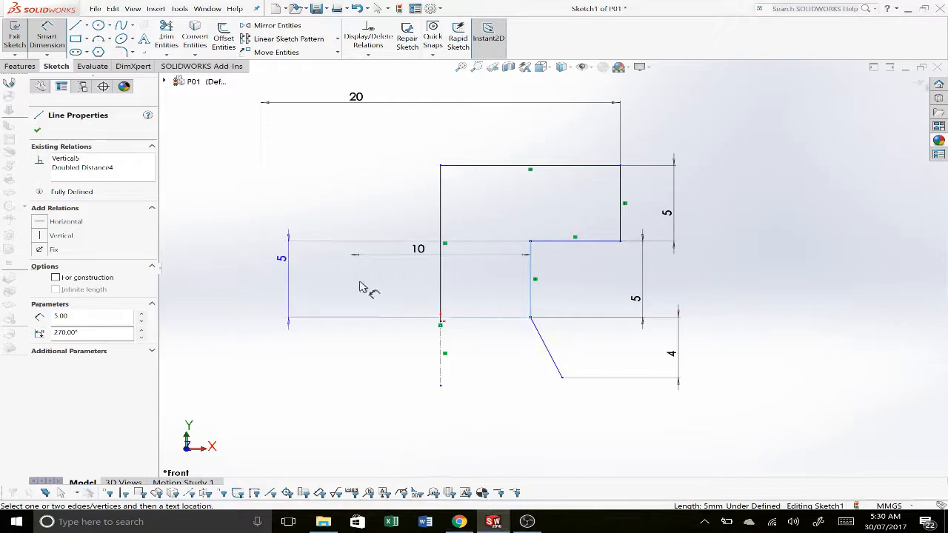
click(555, 363)
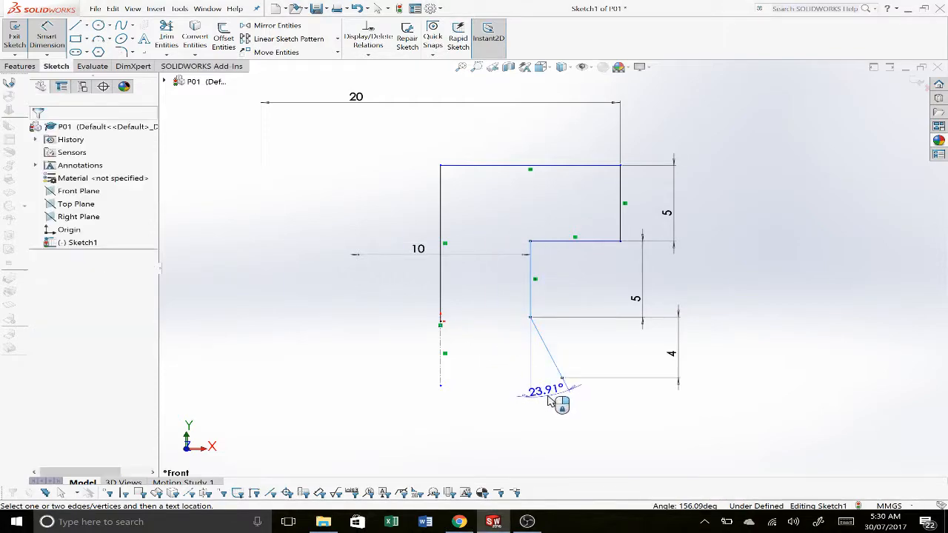
click(552, 400)
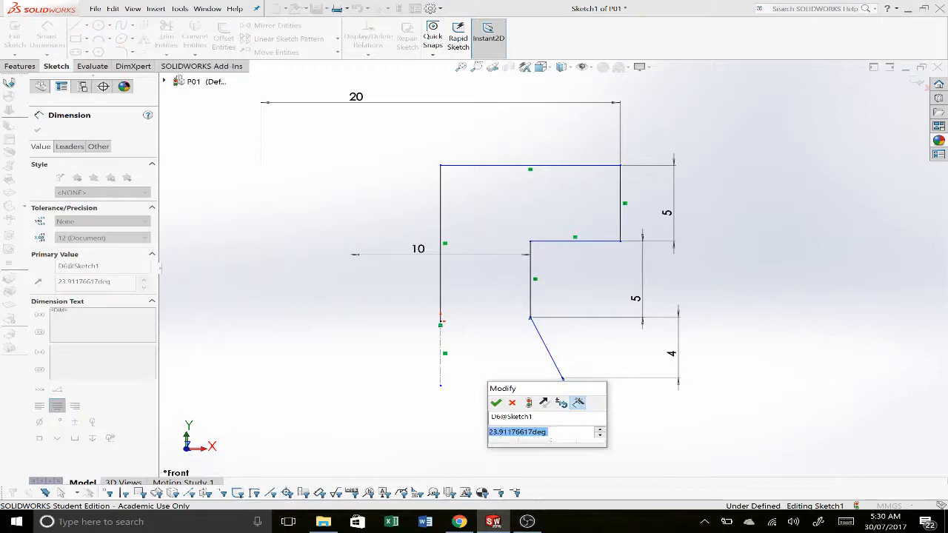
text(45)
key(Return)
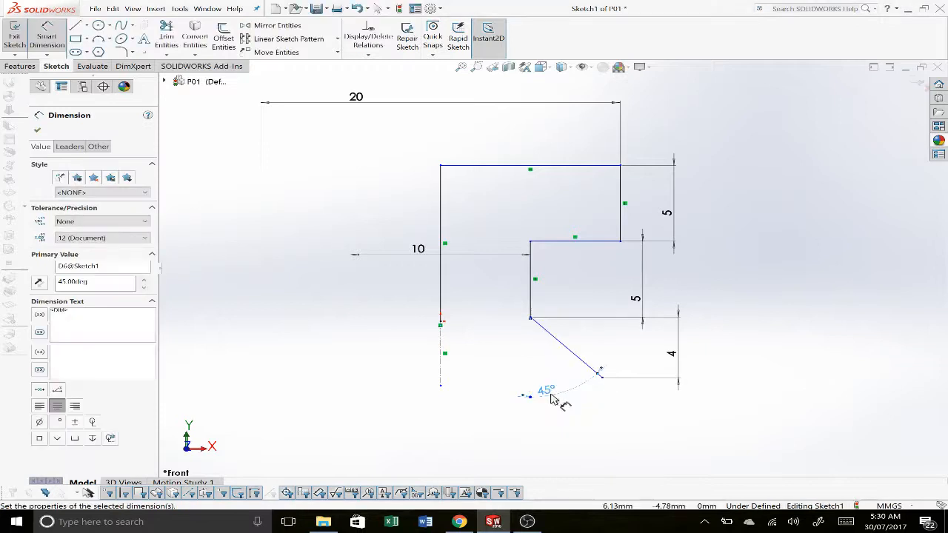
key(Escape)
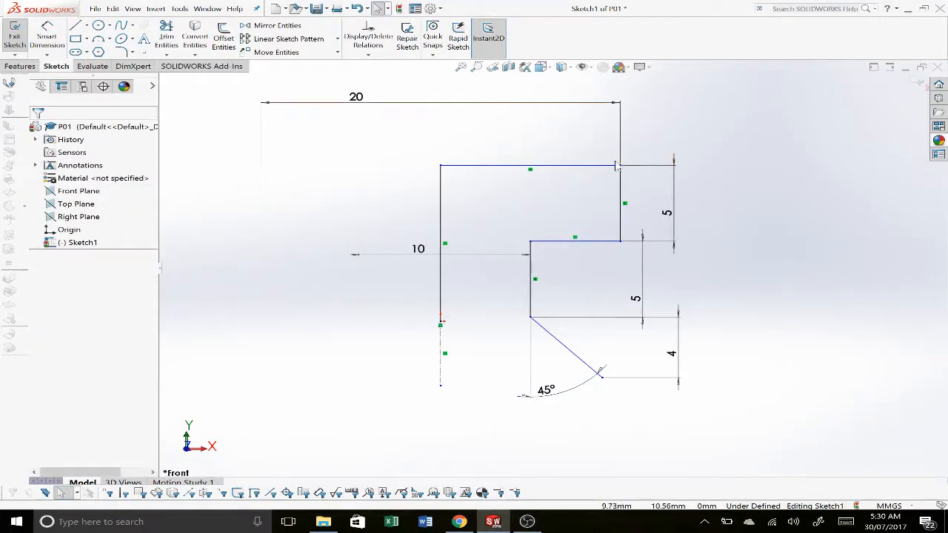
Move the profile upward by its upper outer corner and close it with a downward-bulging three-point arc from the origin to the diagonal's free end
drag(621, 166, 621, 52)
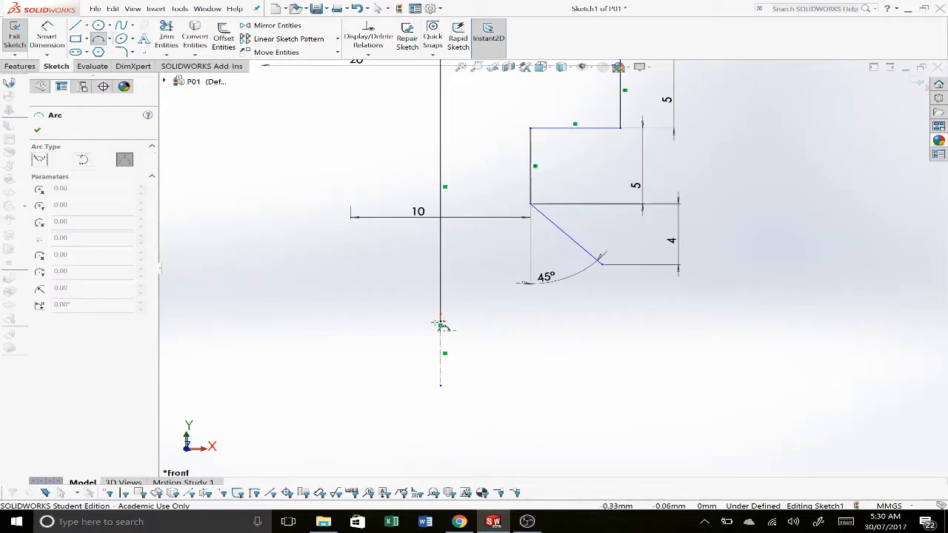
click(441, 324)
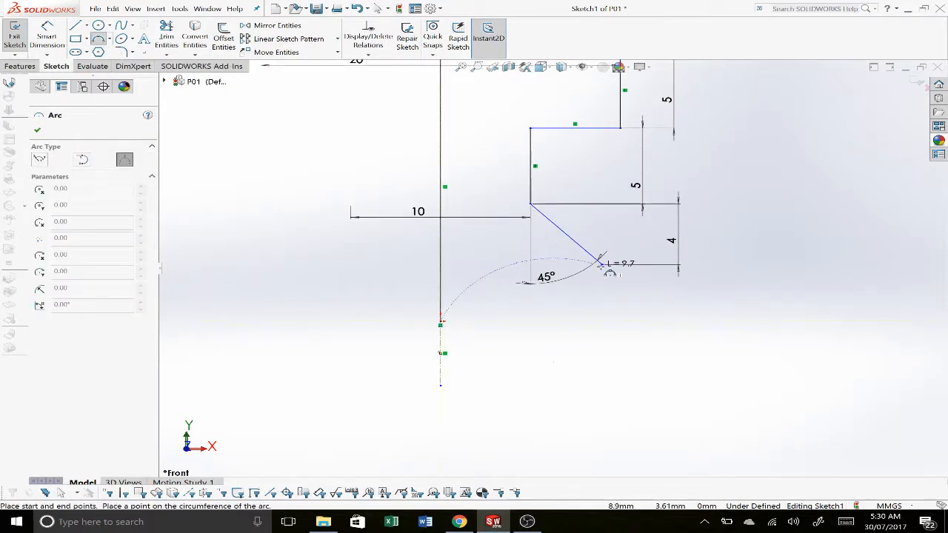
click(602, 263)
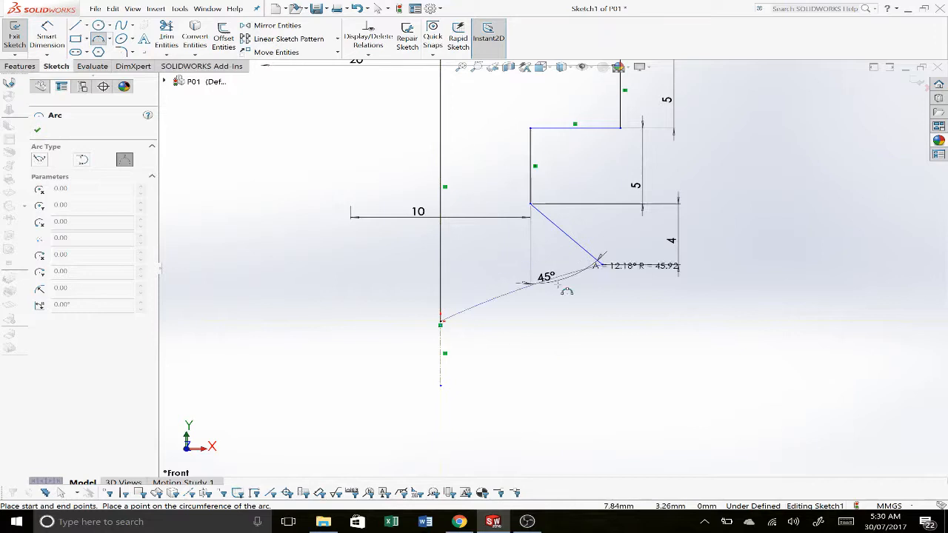
click(510, 316)
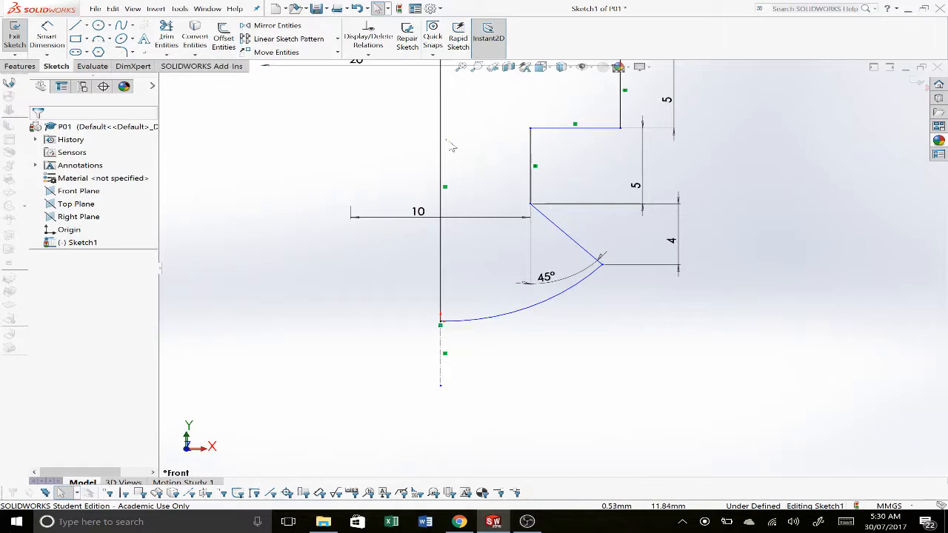
Make the arc's centre point coincident with the profile's vertical axis line and lower the arc's outer end to about 2.3 mm above the origin
mouse_move(448, 145)
mouse_down()
mouse_move(482, 212)
mouse_move(479, 161)
mouse_move(495, 178)
mouse_move(487, 210)
mouse_move(489, 131)
mouse_move(484, 224)
mouse_move(481, 129)
mouse_move(483, 169)
mouse_move(491, 140)
mouse_move(488, 126)
mouse_move(478, 132)
mouse_up()
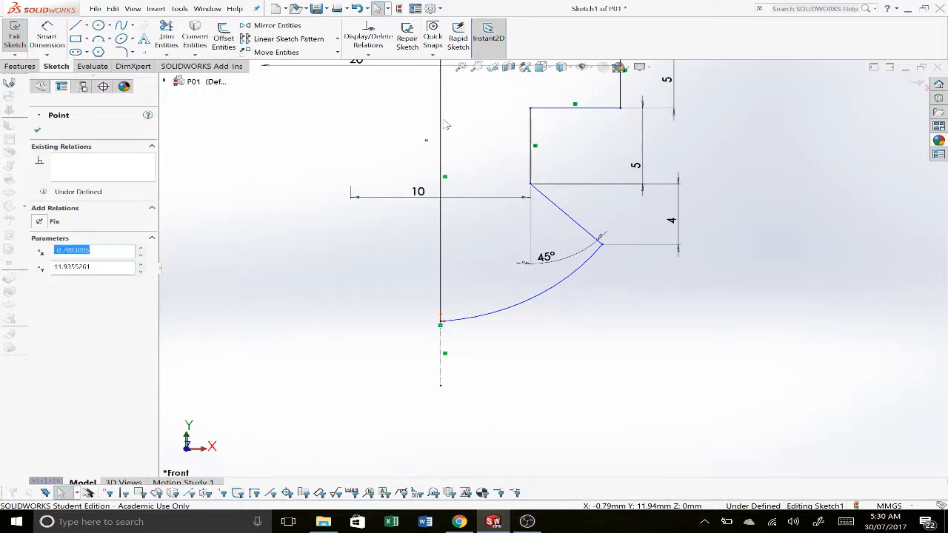
ctrl+click(441, 130)
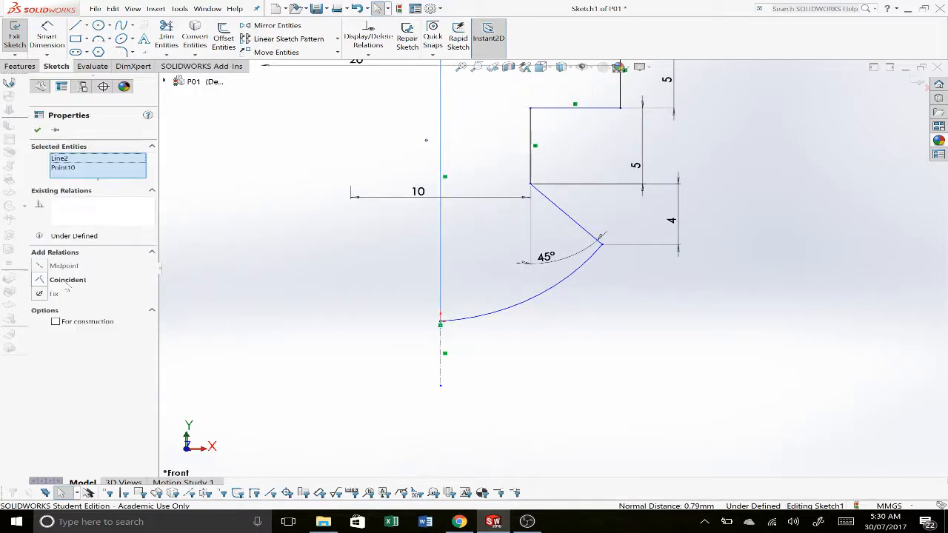
click(66, 286)
click(621, 349)
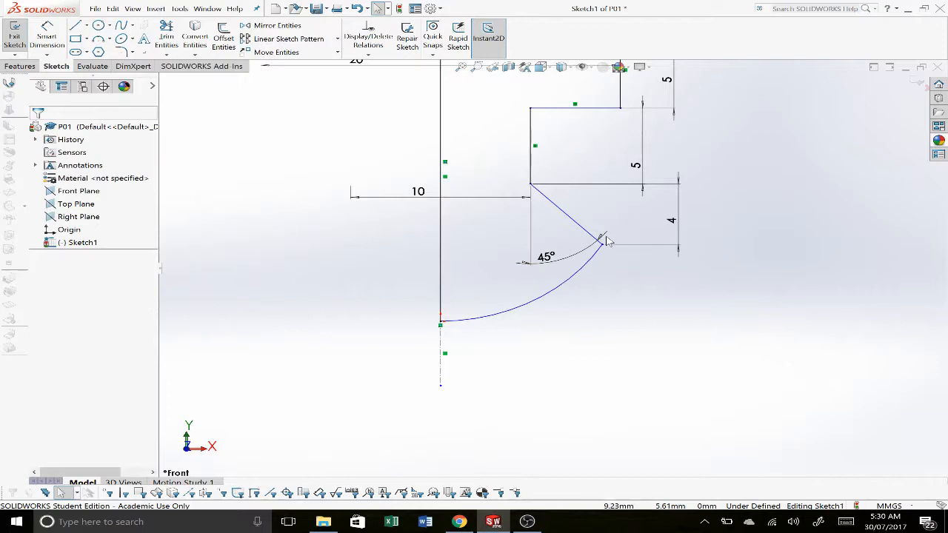
mouse_move(602, 245)
mouse_down()
mouse_move(601, 328)
mouse_move(603, 271)
mouse_move(600, 314)
mouse_move(601, 287)
mouse_up()
key(d)
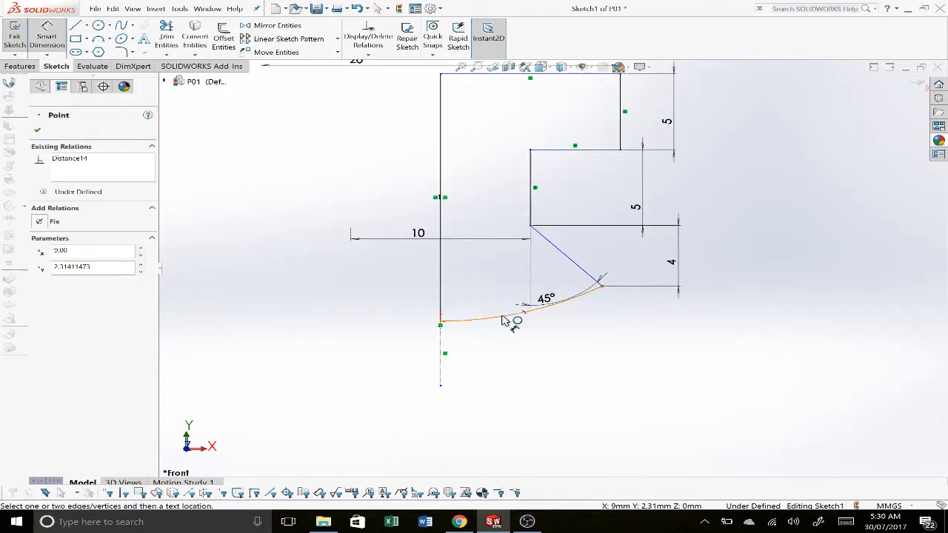
click(505, 316)
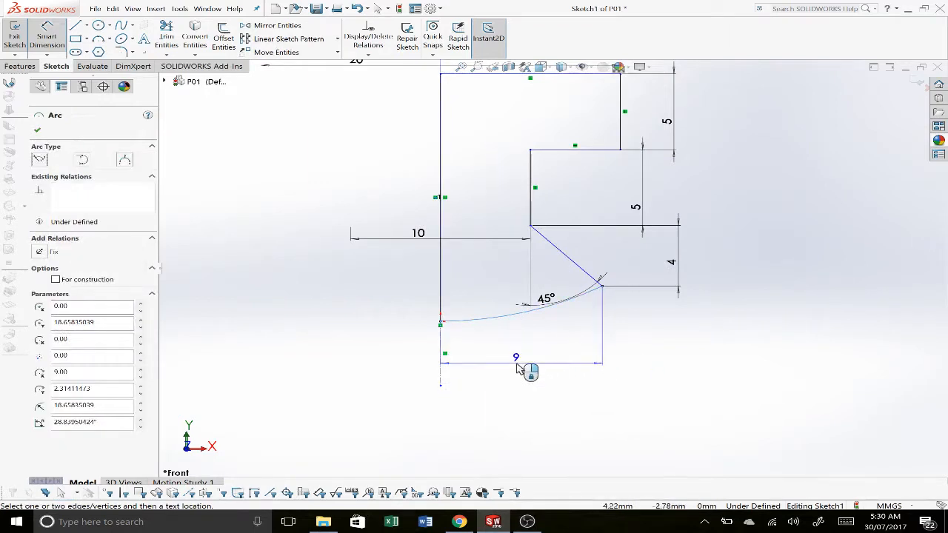
key(Escape)
Dimension the radius of the bottom arc as 20 mm
key(d)
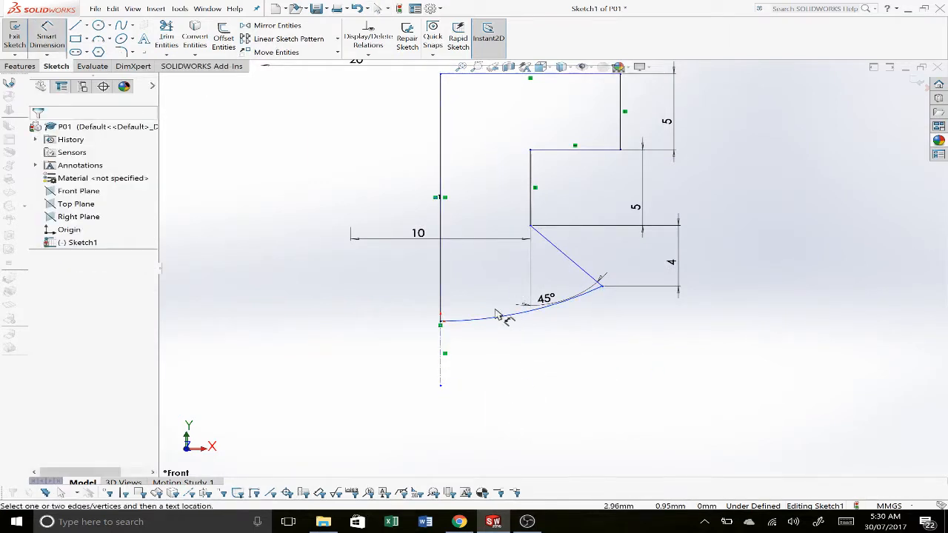
click(497, 323)
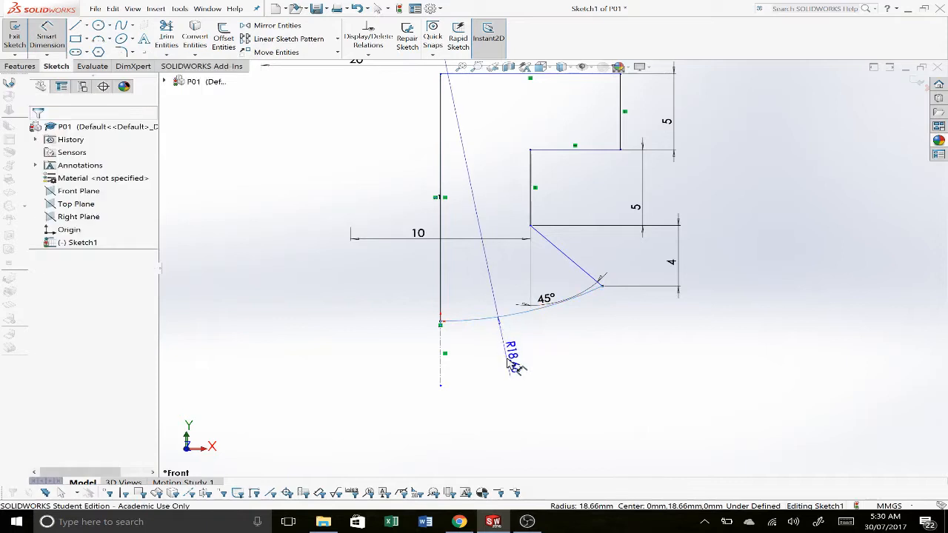
click(509, 358)
text(20)
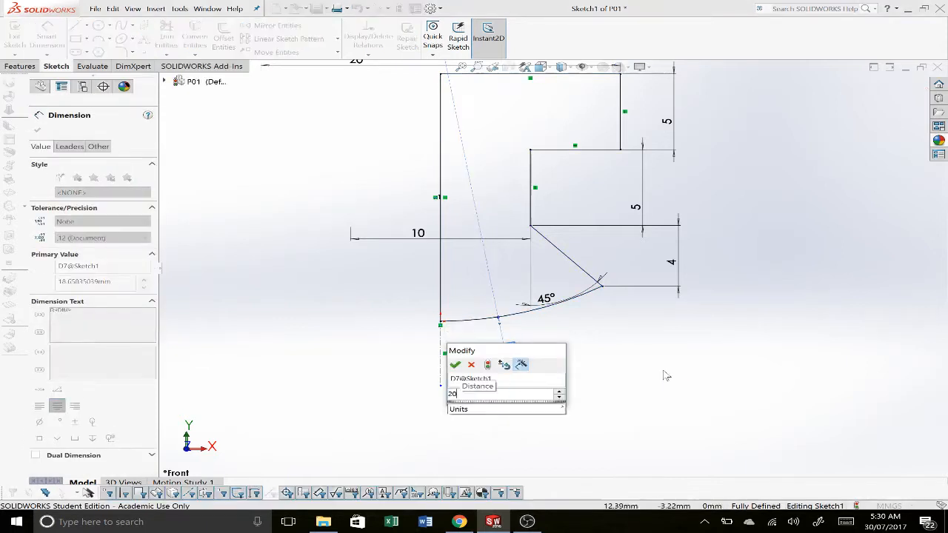
key(Return)
click(663, 372)
scroll(665, 369, up, 1)
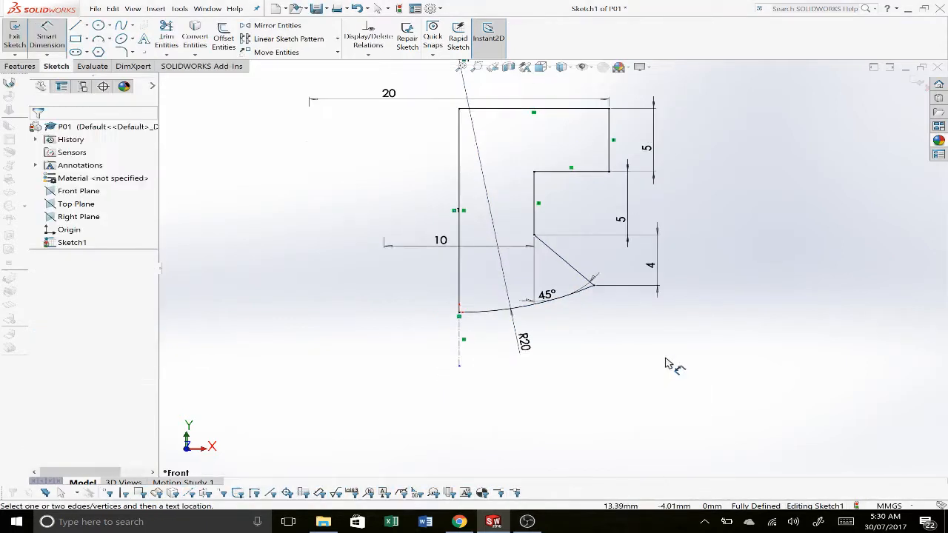
Revolve the closed profile 360° around the vertical centerline into a solid boss
click(30, 66)
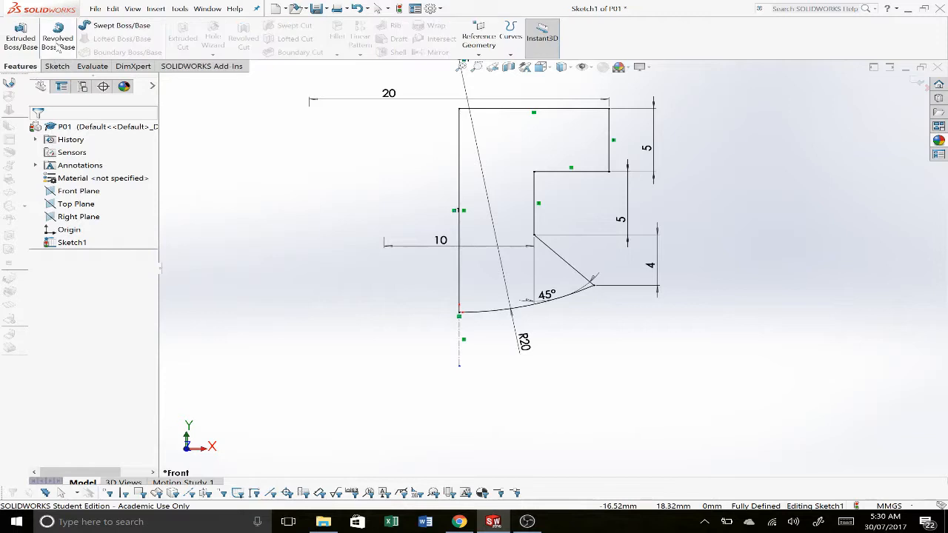
click(58, 37)
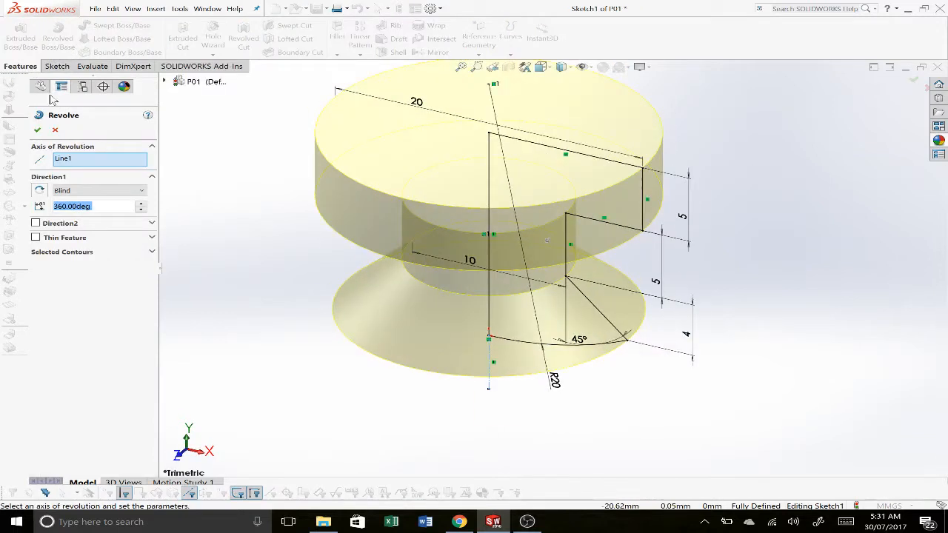
click(38, 131)
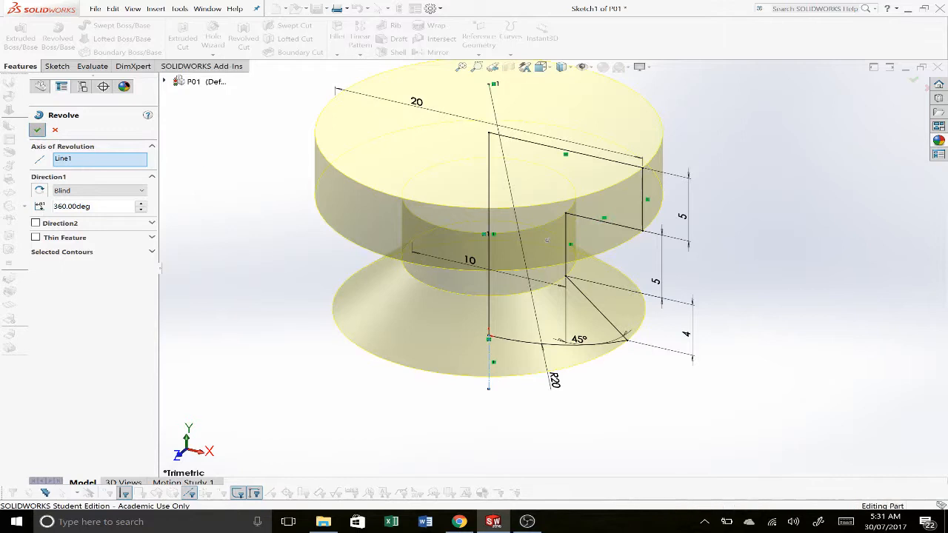
click(808, 324)
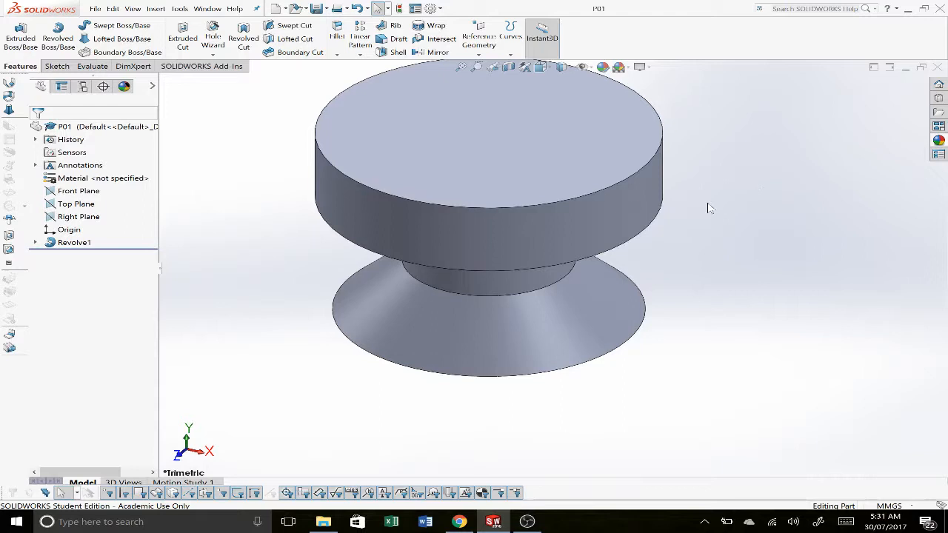
Check the pivot pin drawing and create a reference plane offset 2 mm above the revolved body's top face
scroll(622, 197, up, 4)
scroll(566, 174, up, 2)
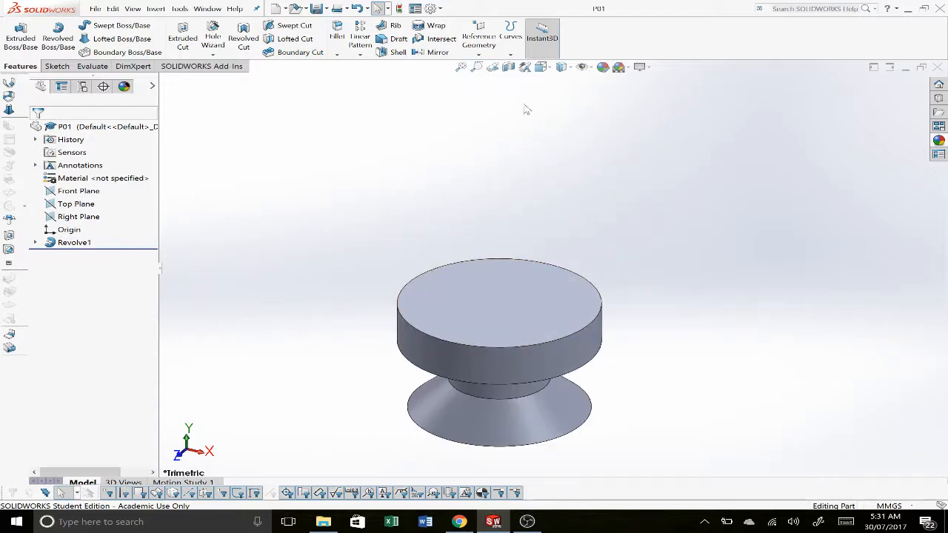
key(alt+Tab)
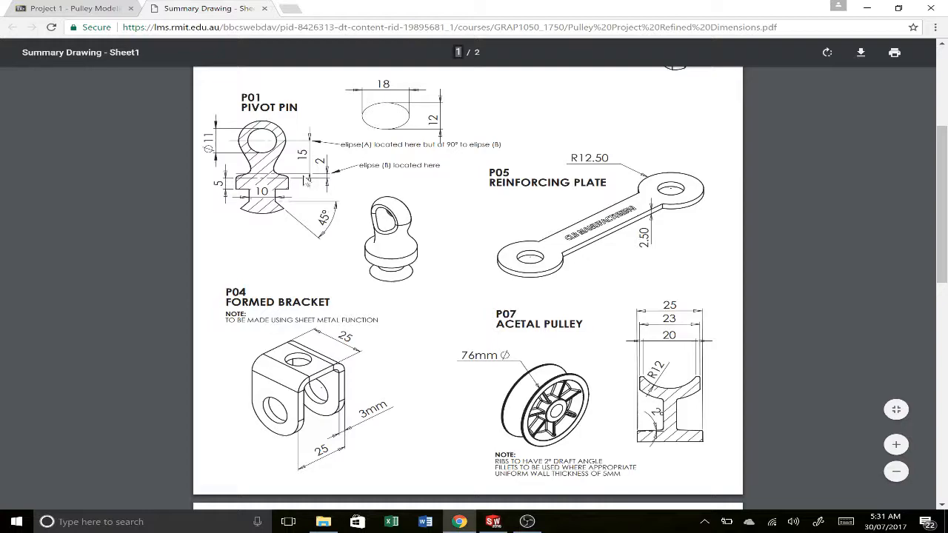
key(alt+Tab)
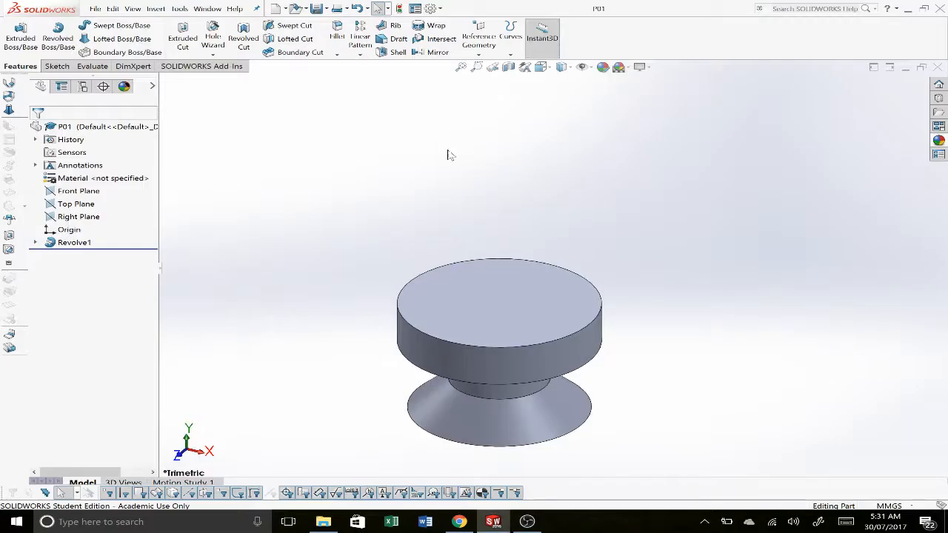
click(475, 38)
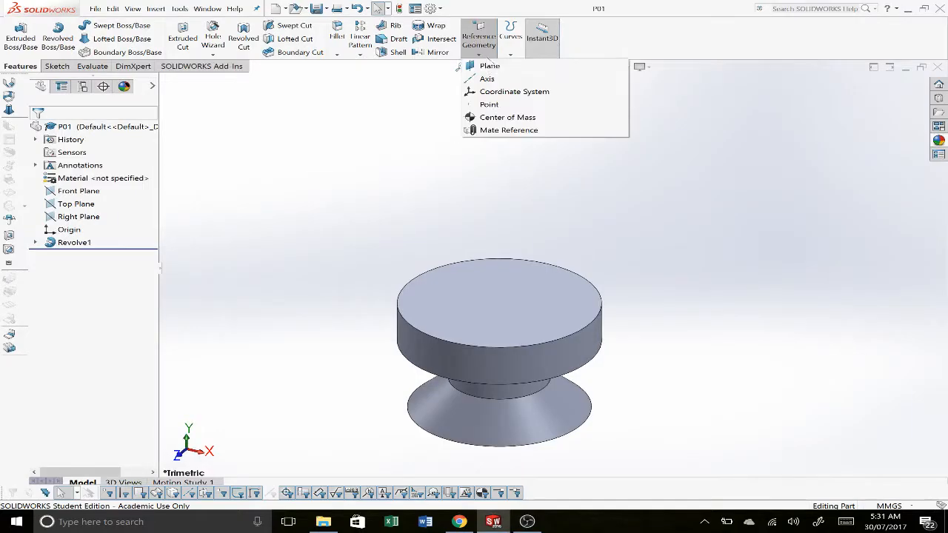
click(491, 68)
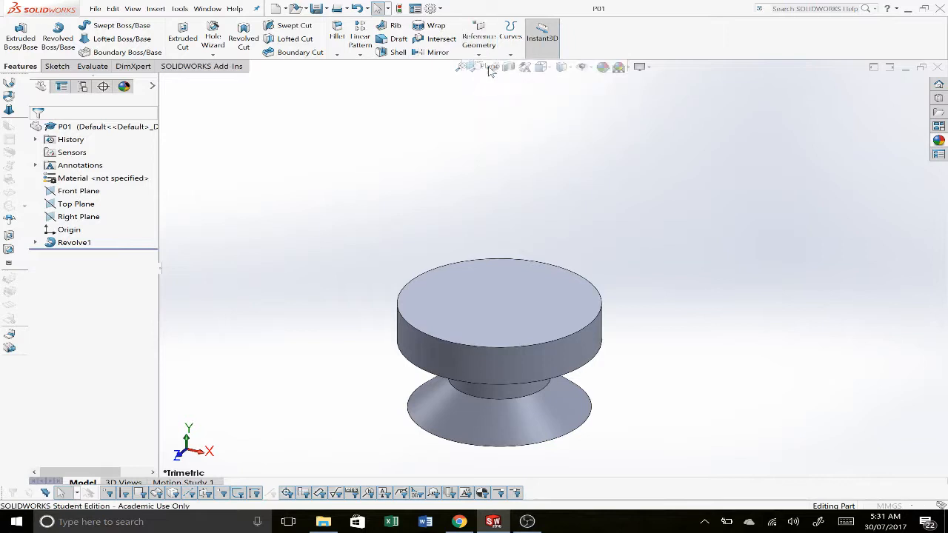
click(511, 330)
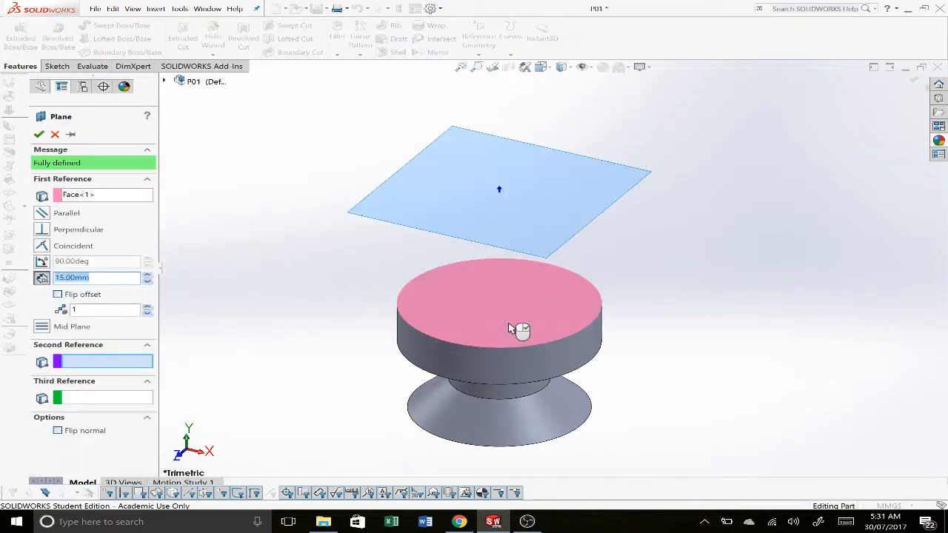
text(2)
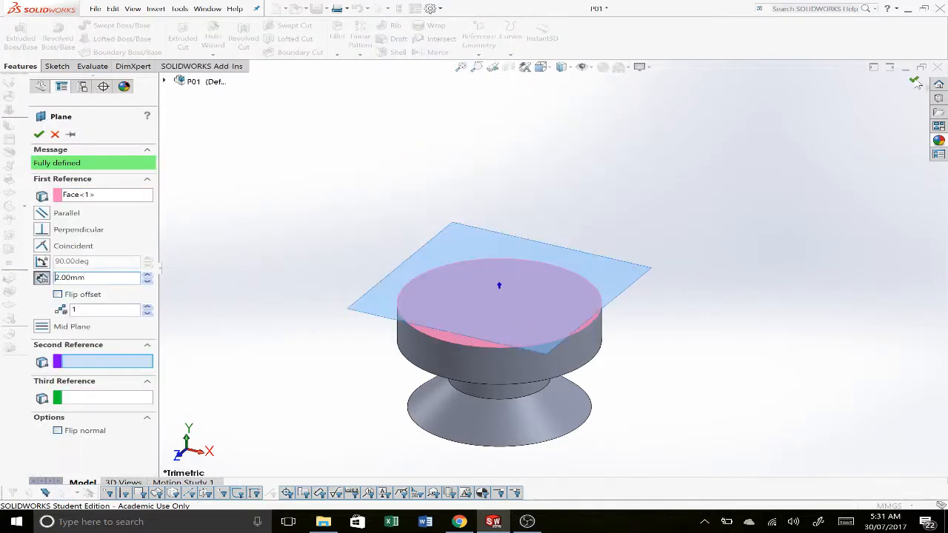
click(916, 82)
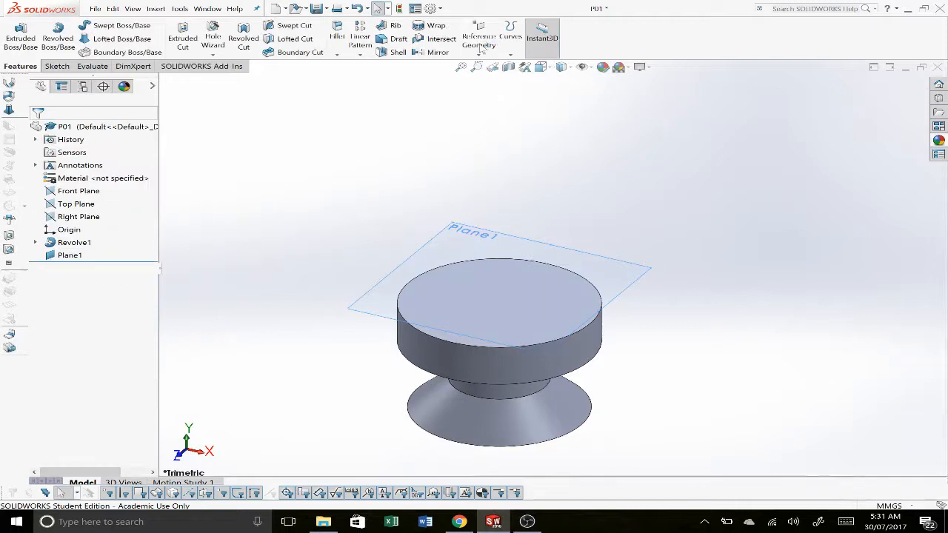
Create a second reference plane offset 15 mm above Plane1
click(482, 45)
click(478, 66)
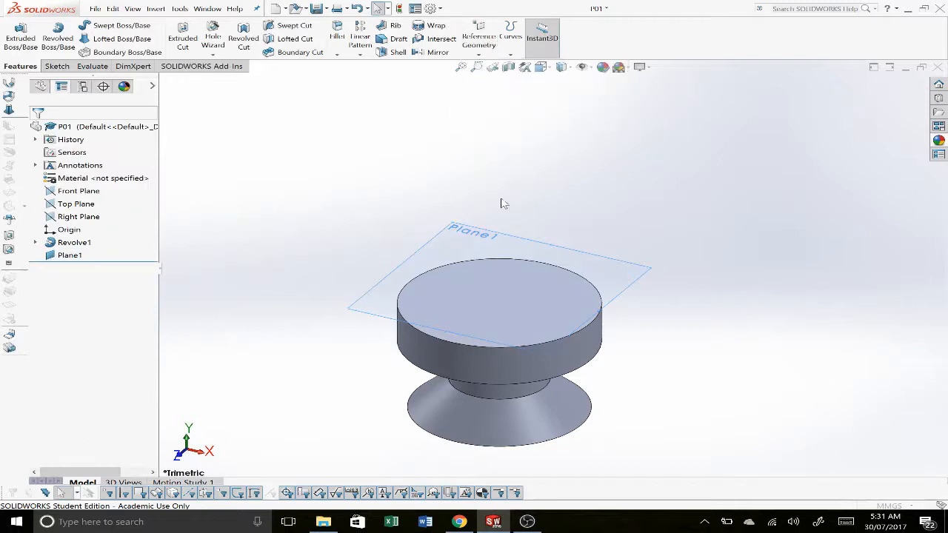
click(486, 253)
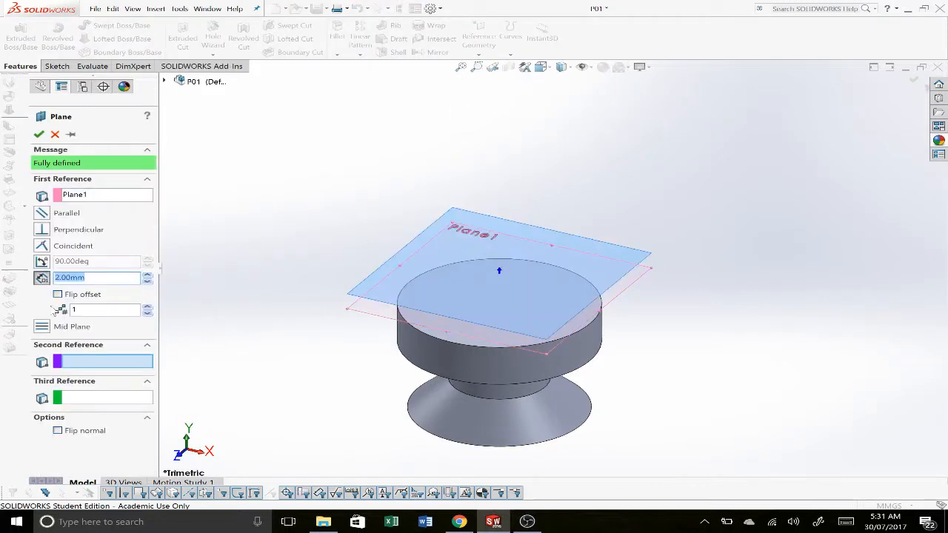
key(Return)
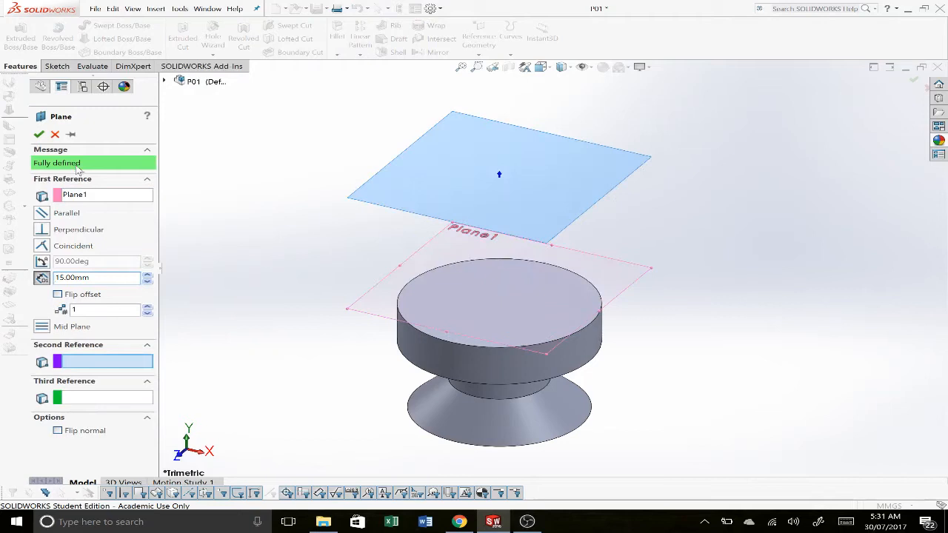
click(39, 134)
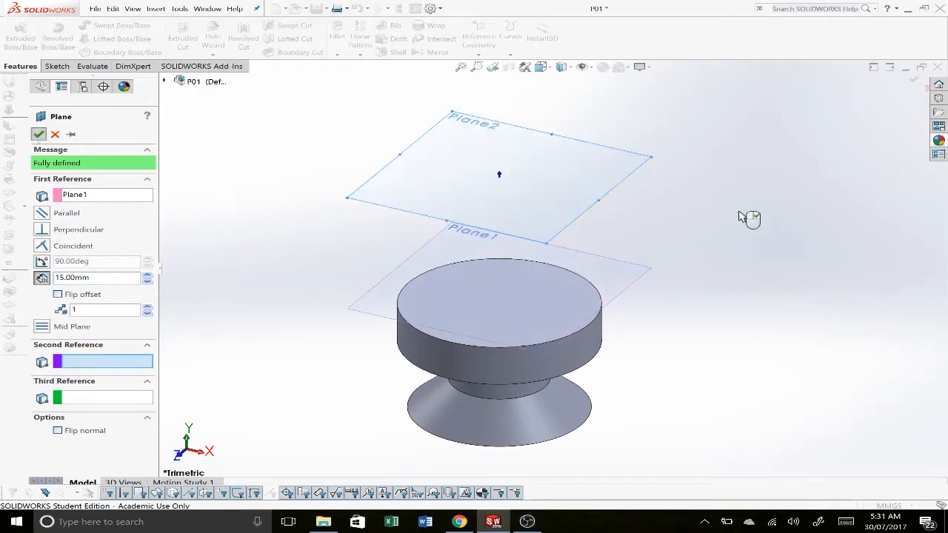
Sketch an ellipse on Plane1 centred on the origin, about 17.6 mm long in Z and 11 mm wide in X
right_click(632, 282)
click(651, 271)
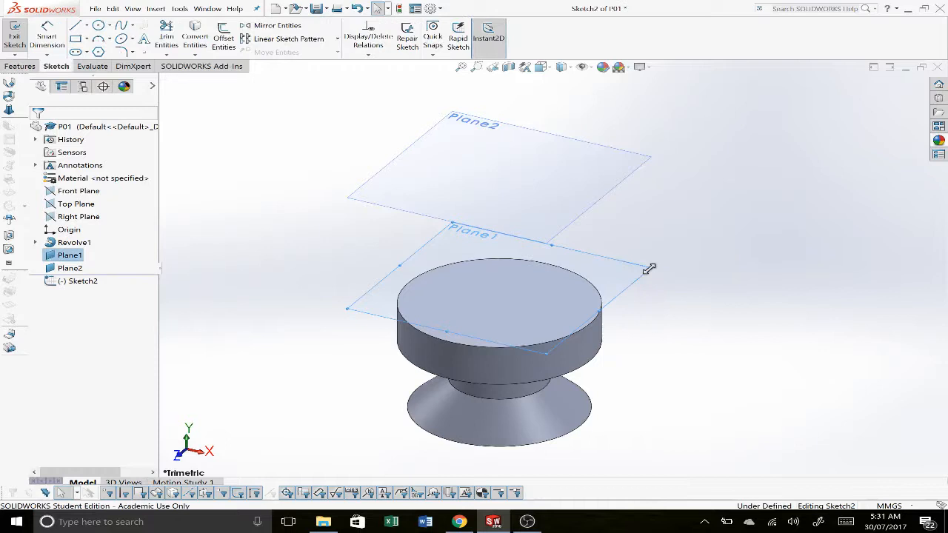
key(space)
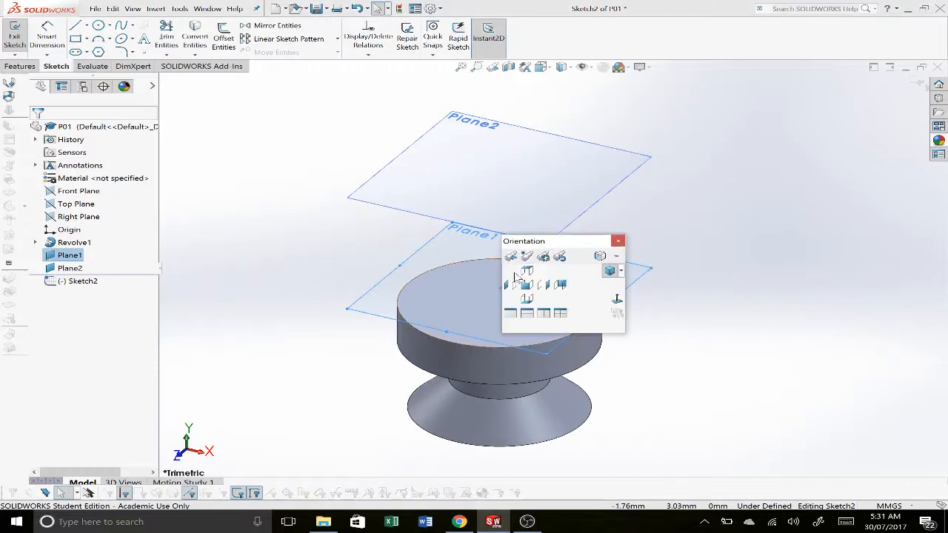
click(527, 271)
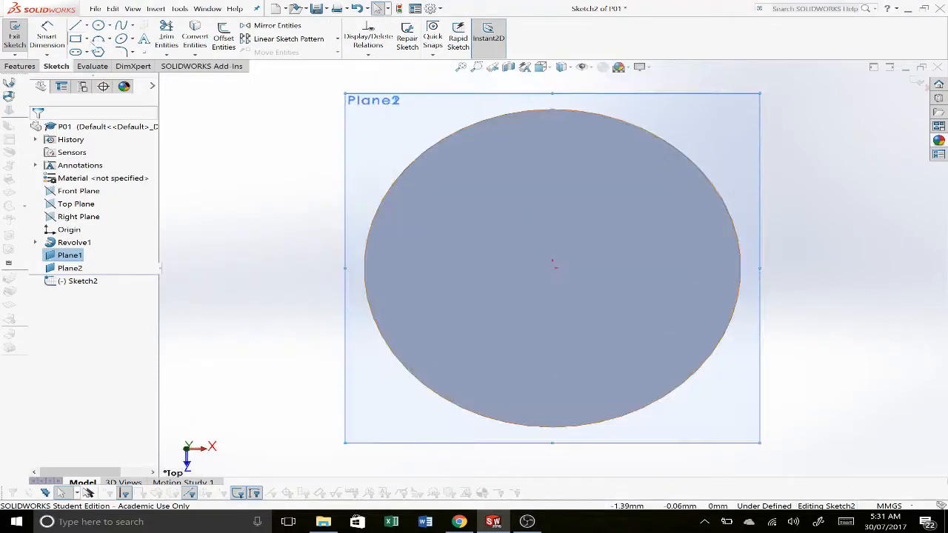
click(121, 38)
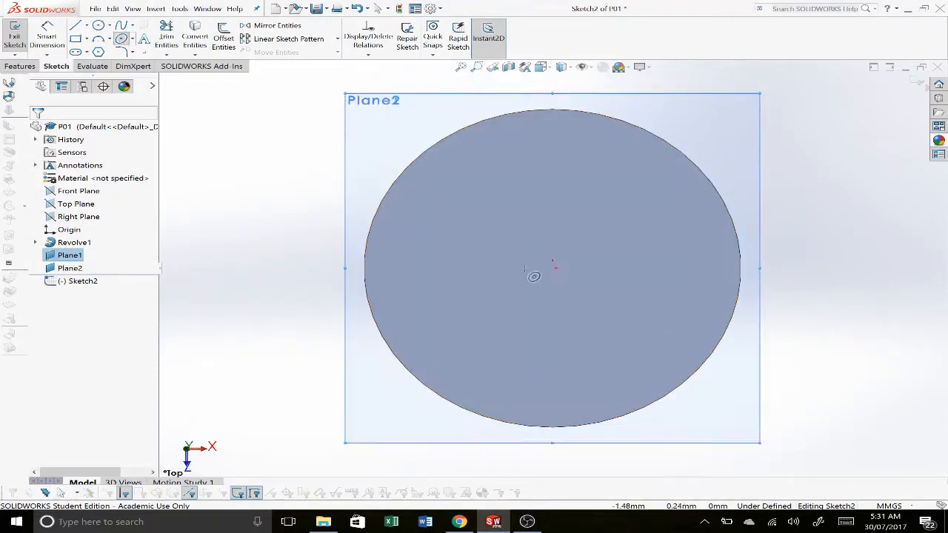
click(554, 266)
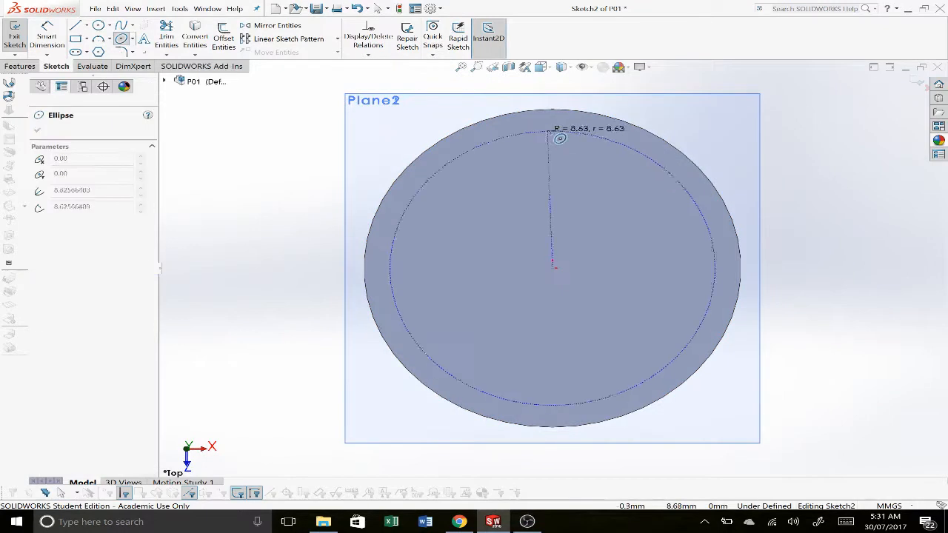
click(553, 127)
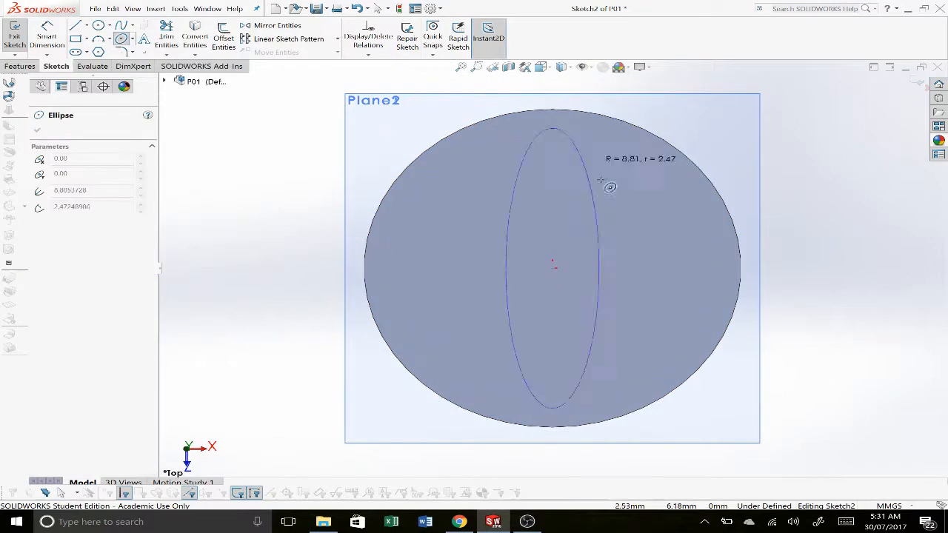
click(667, 218)
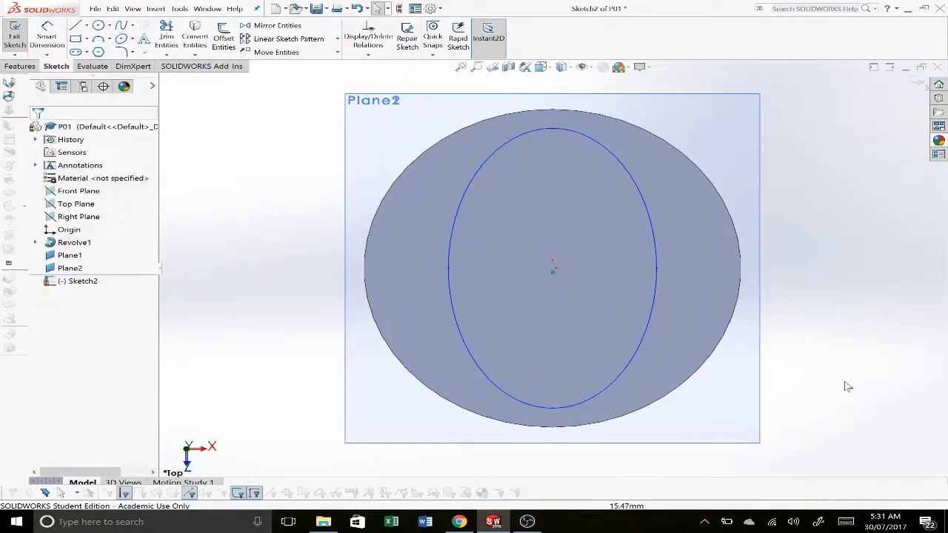
Dimension the ellipse's minor axis between its two side points as 12 mm
key(d)
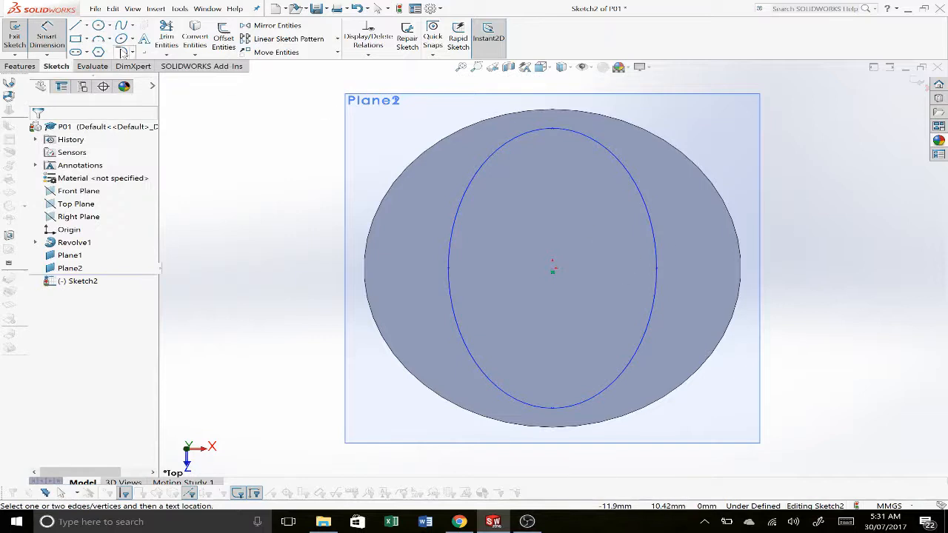
click(449, 271)
click(656, 271)
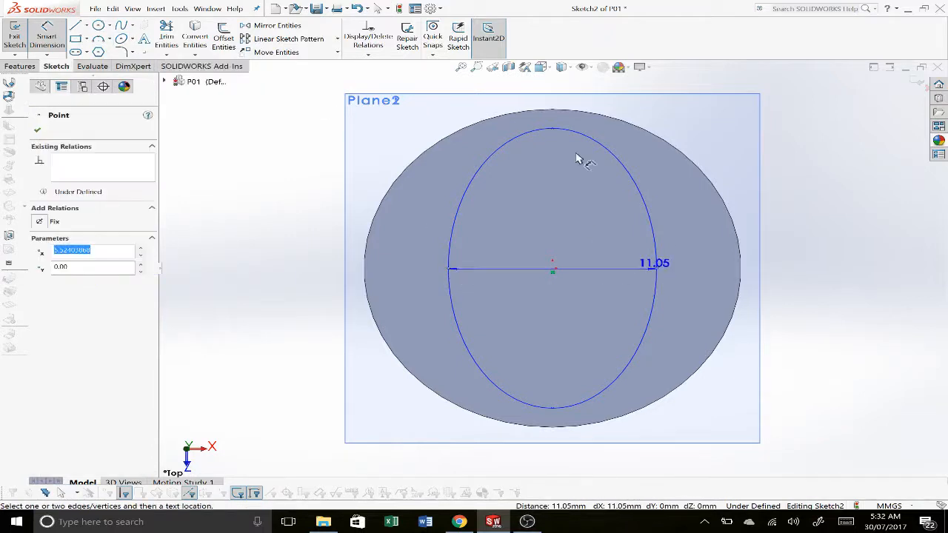
scroll(574, 122, up, 2)
click(571, 126)
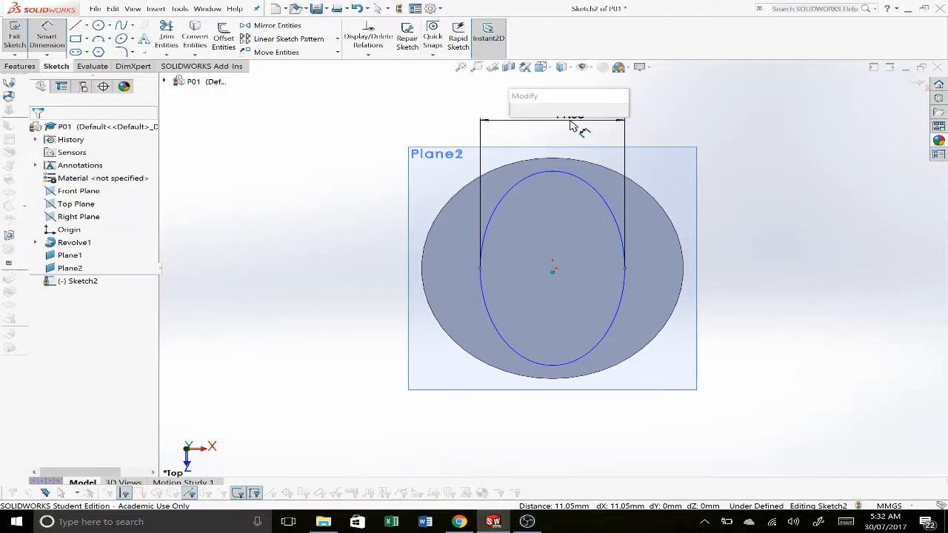
text(12)
key(Return)
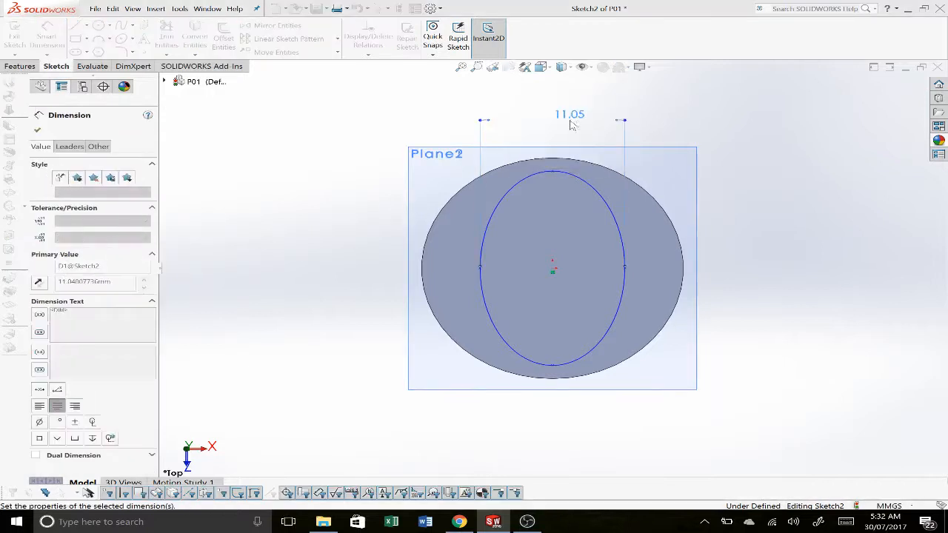
Dimension the ellipse's major axis between its upper and lower end points as 18 mm
click(551, 165)
click(552, 377)
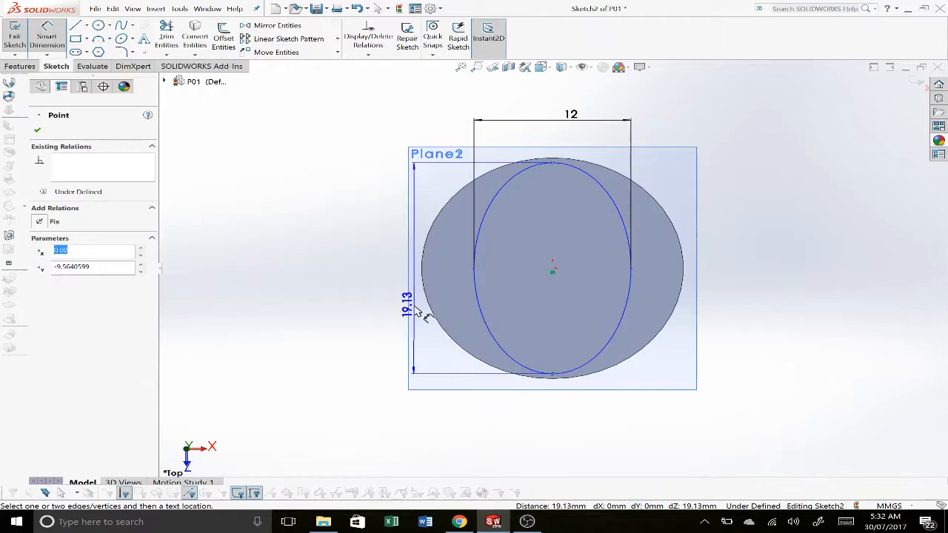
click(416, 313)
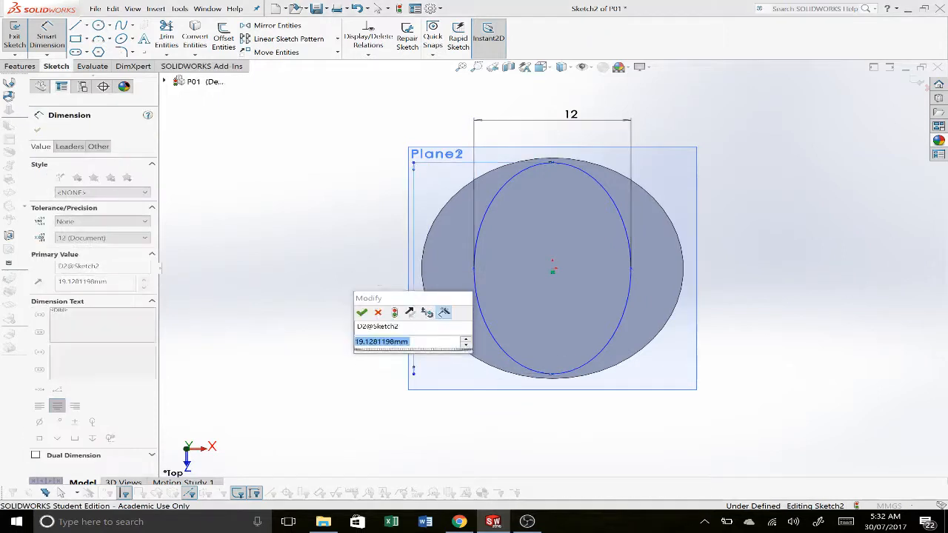
text(18)
key(Return)
key(Escape)
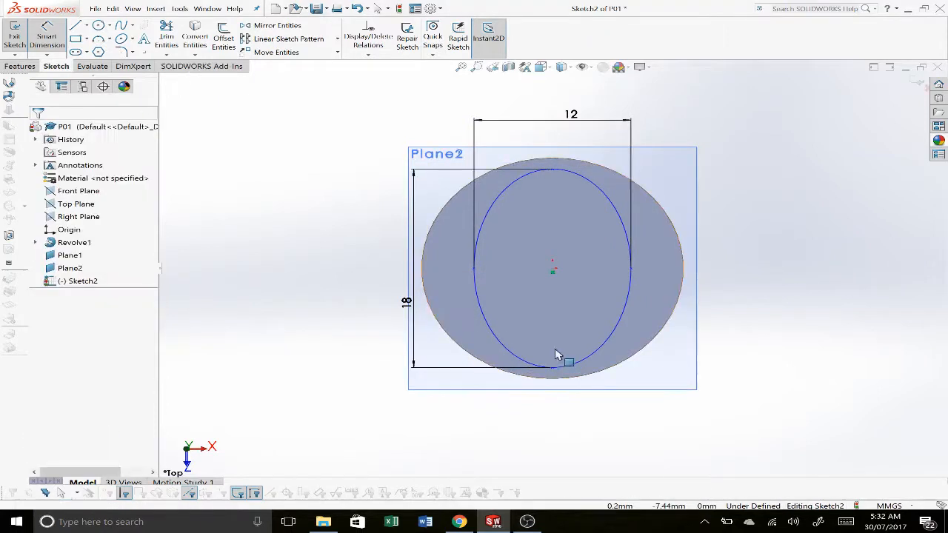
Tilt the ellipse slightly about its centre by its lower end point to test its remaining freedom
drag(564, 369, 572, 349)
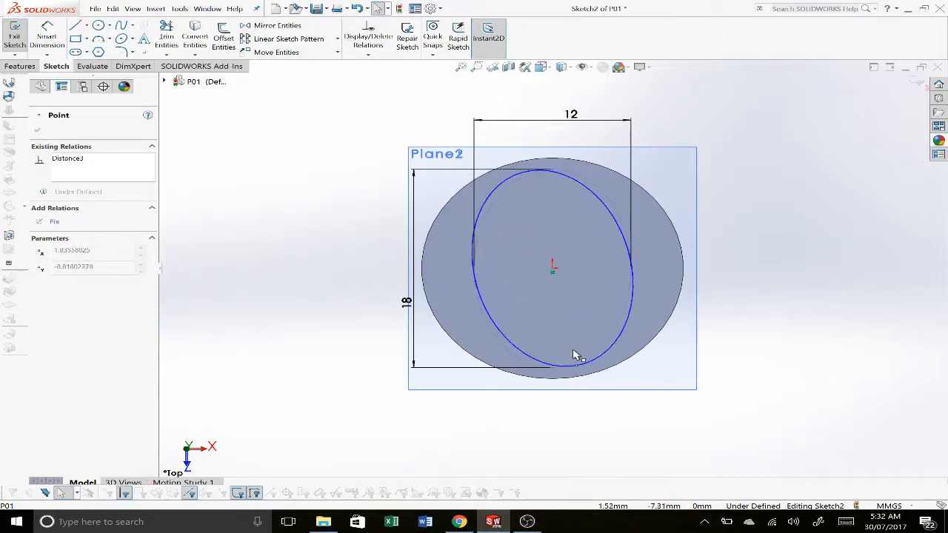
double_click(527, 172)
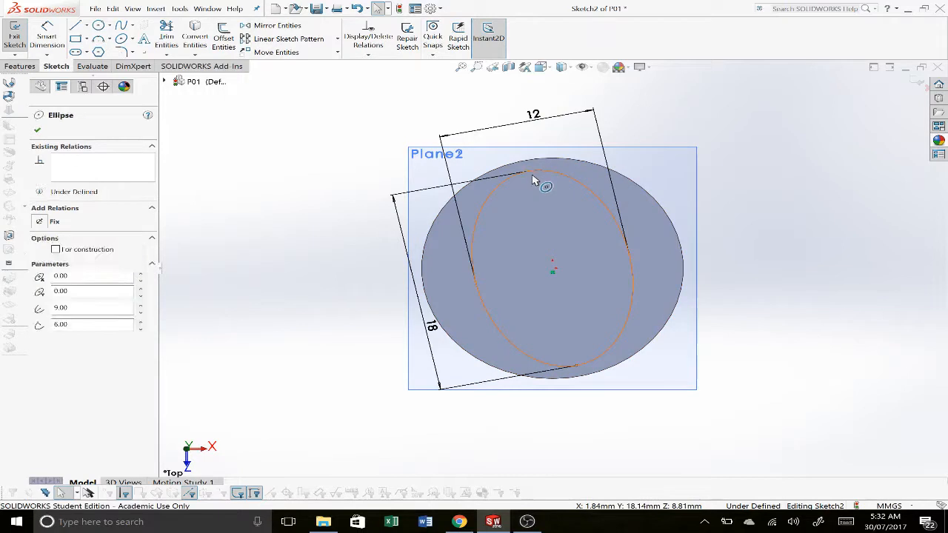
click(781, 202)
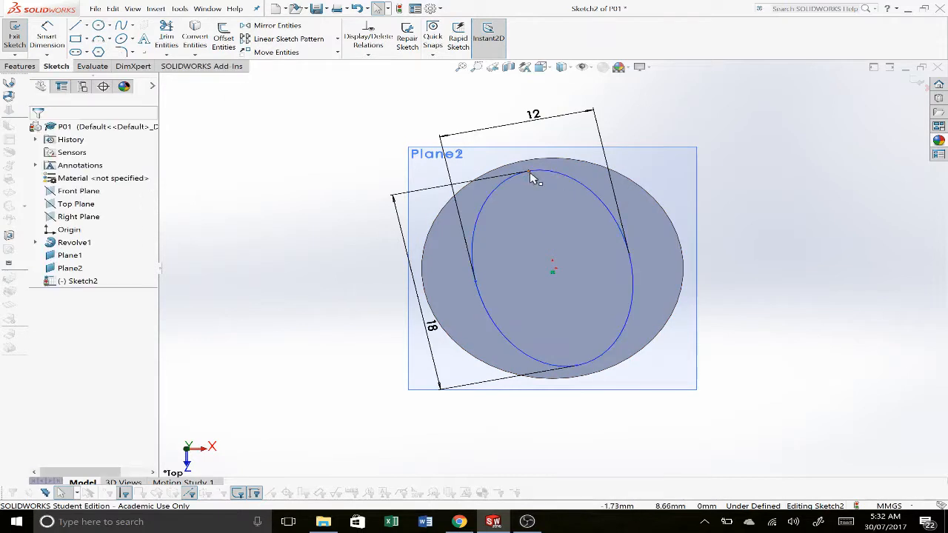
Add a vertical relation between the ellipse's two major-axis end points and exit the sketch
click(529, 173)
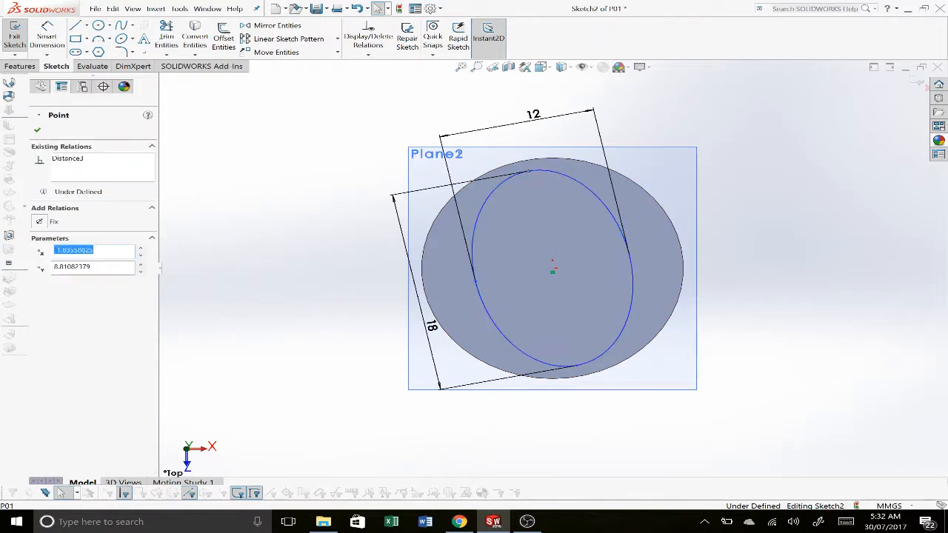
ctrl+click(578, 371)
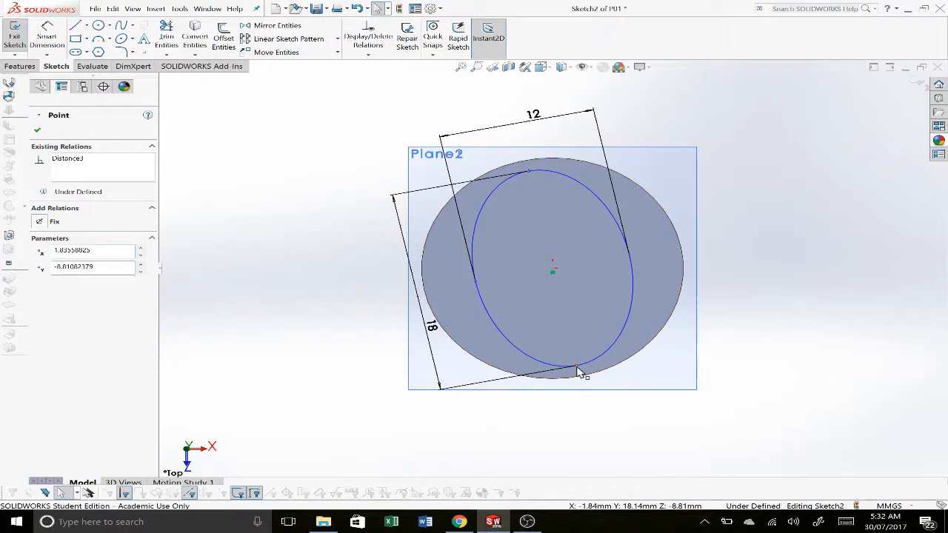
click(63, 280)
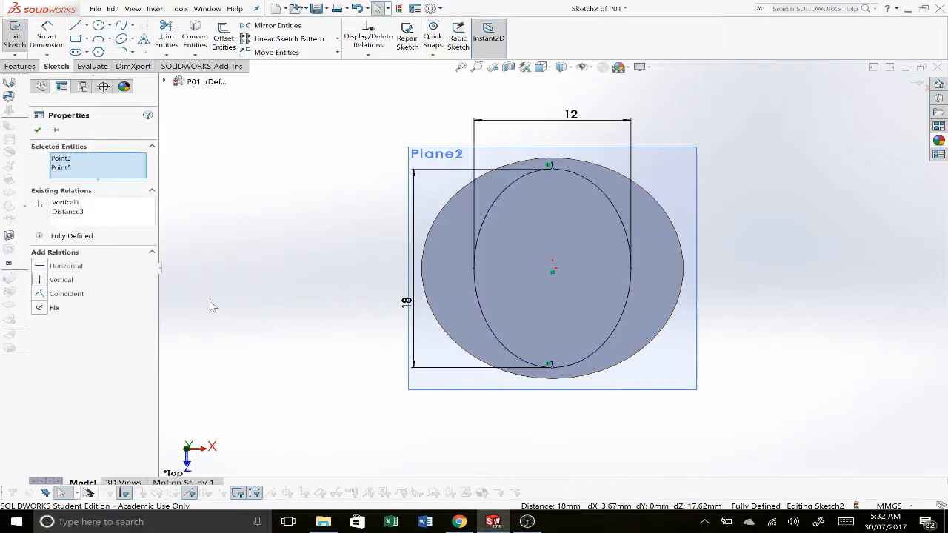
key(Escape)
click(917, 80)
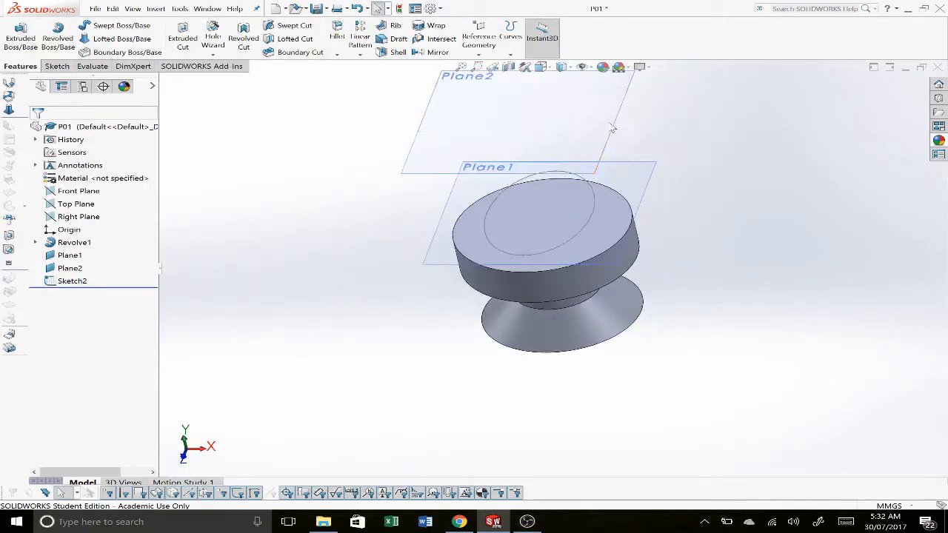
Start a sketch on Plane2 and draw a horizontally elongated ellipse centred on the origin, about 16.5 × 12.8 mm
right_click(577, 114)
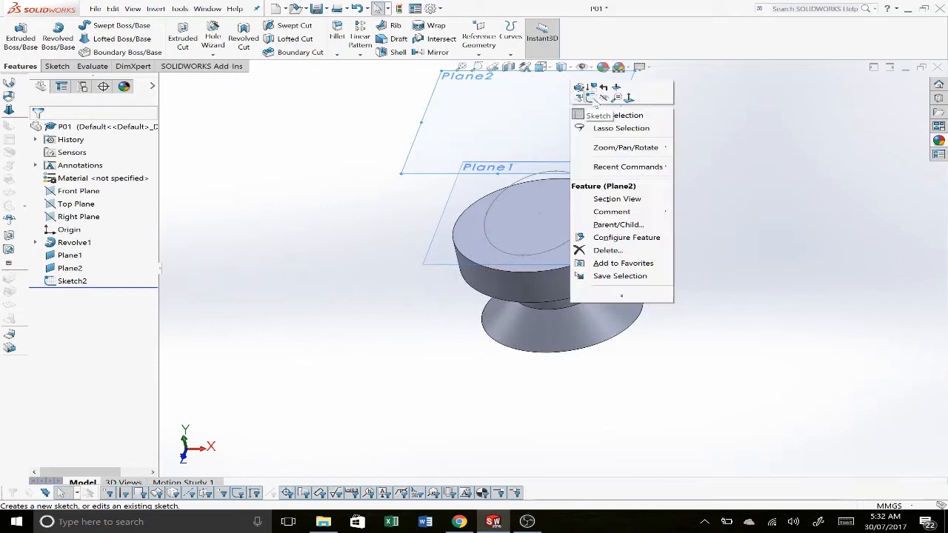
click(592, 101)
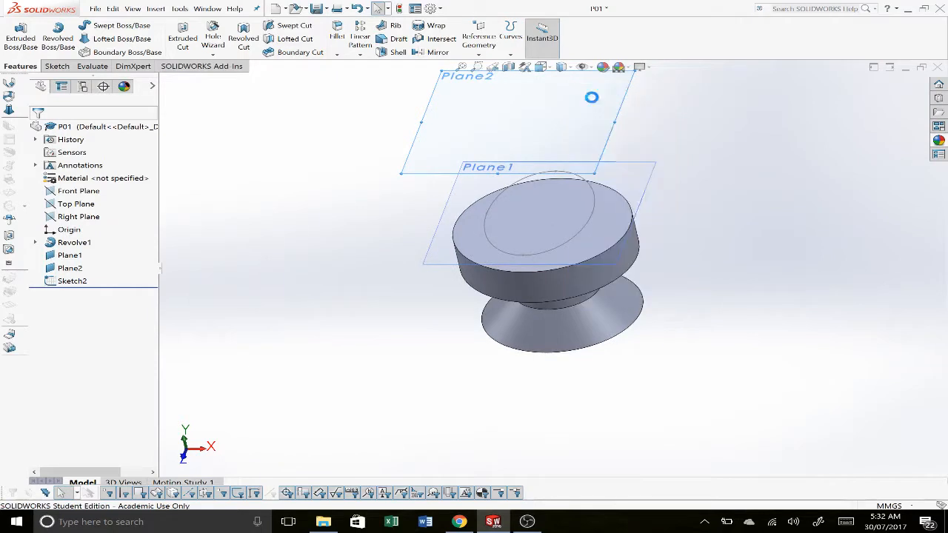
key(space)
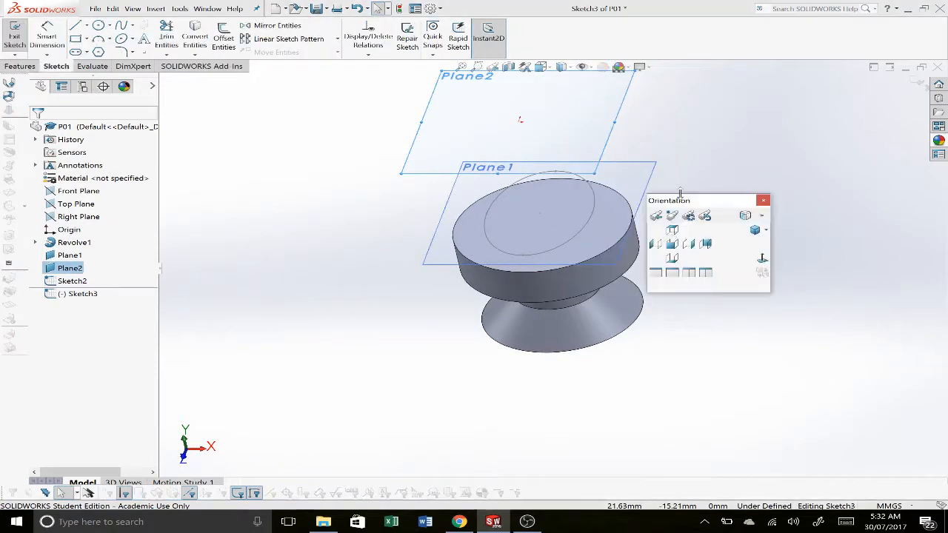
click(673, 232)
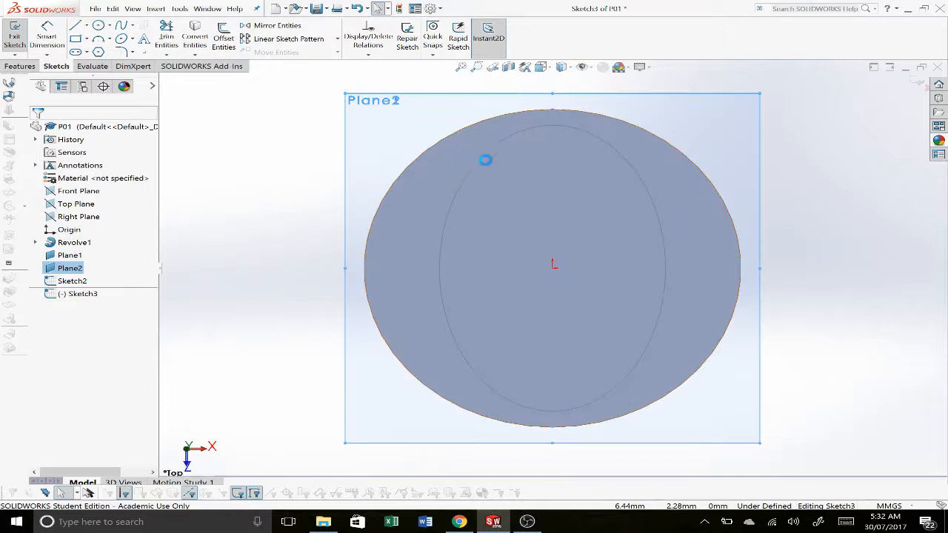
click(123, 39)
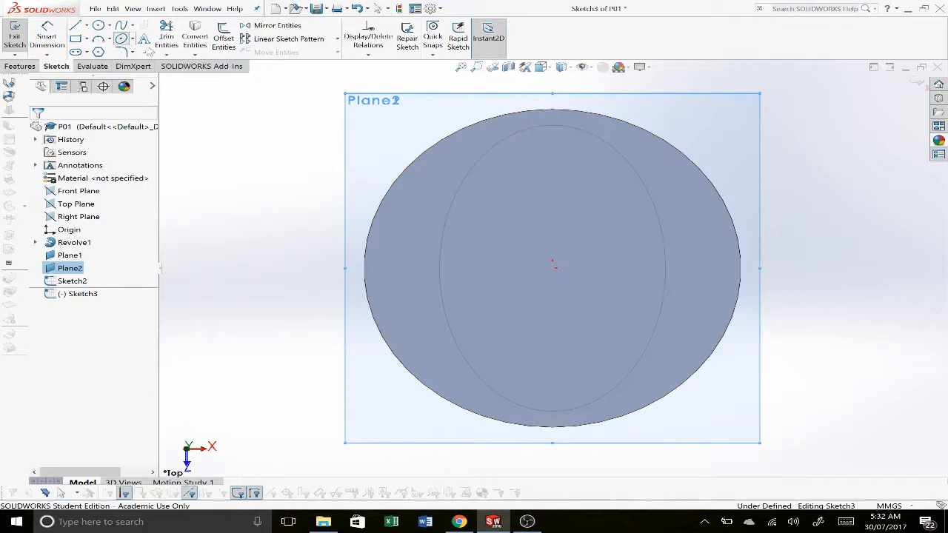
click(553, 266)
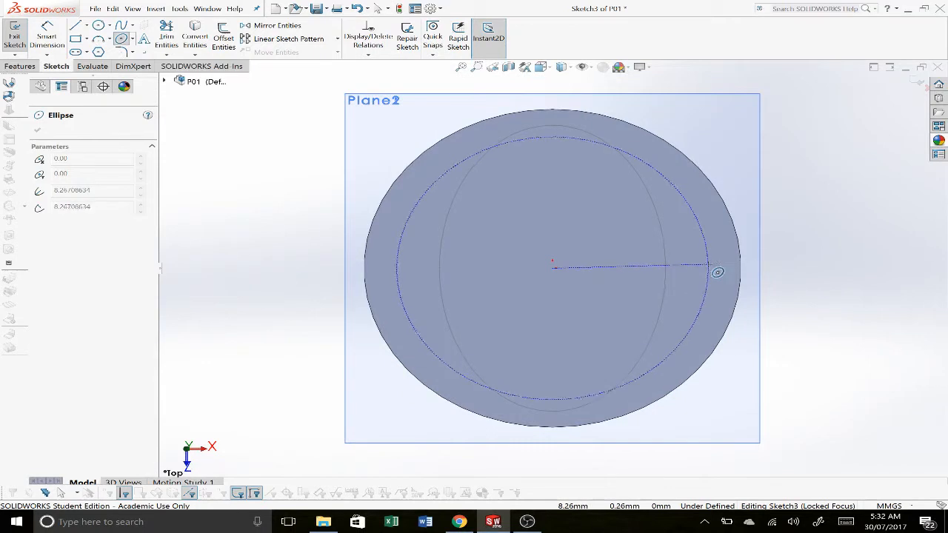
click(707, 267)
click(589, 170)
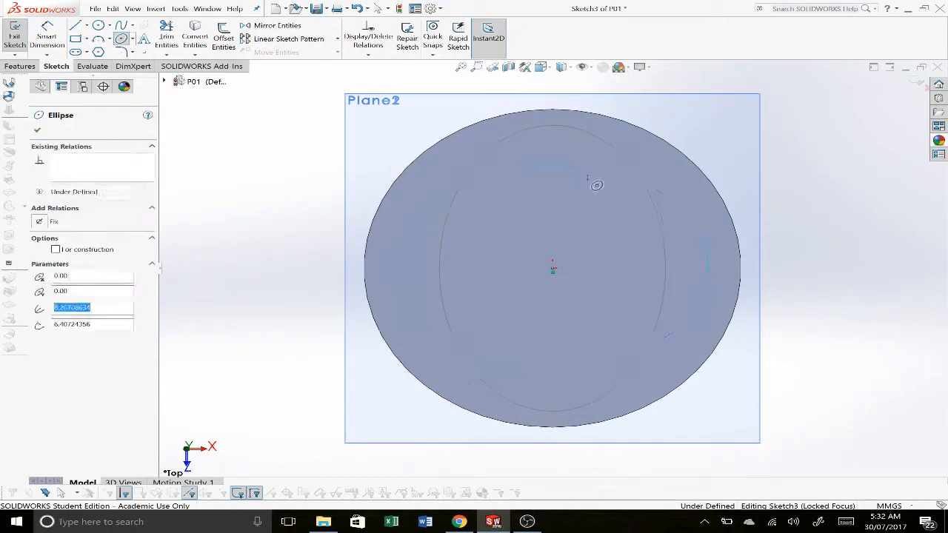
key(Escape)
Dimension the vertical distance between the new ellipse's upper and lower points as 12 mm
right_drag(841, 320, 841, 297)
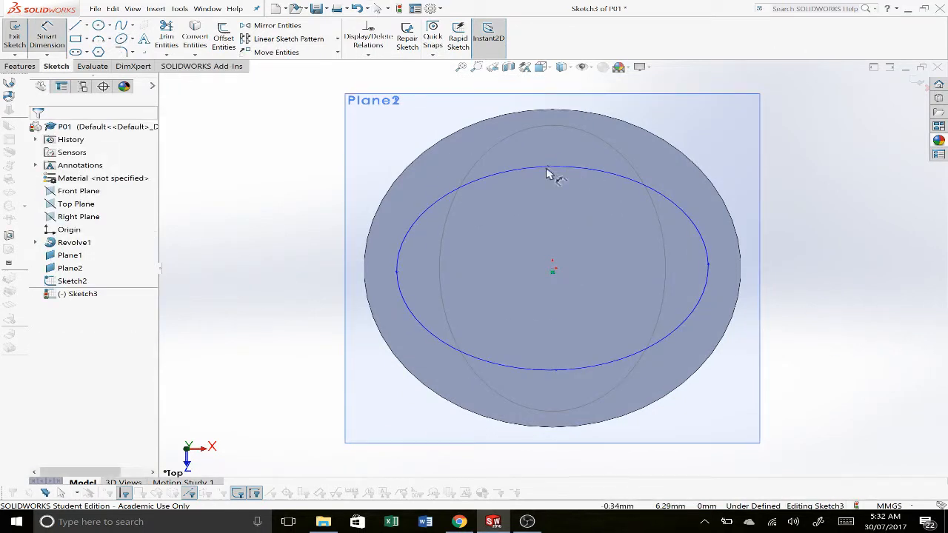
click(556, 368)
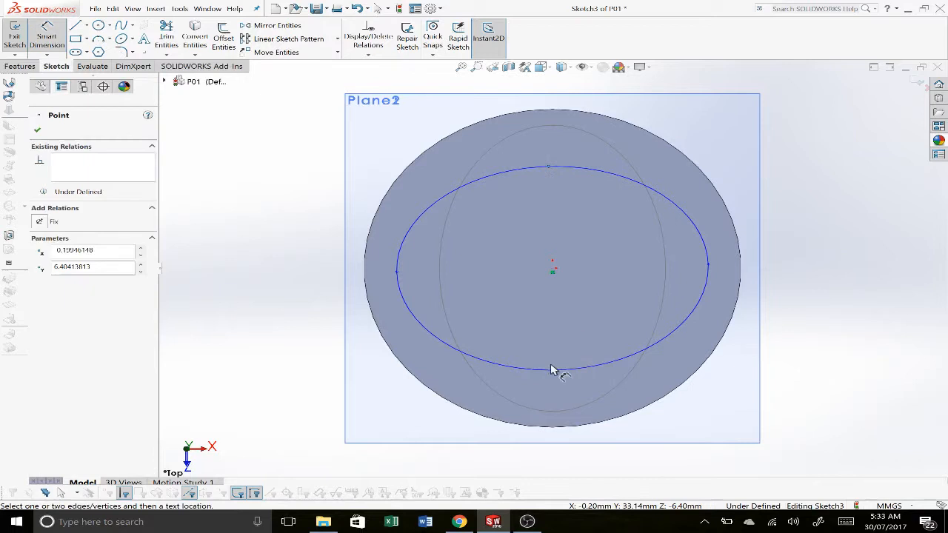
click(549, 166)
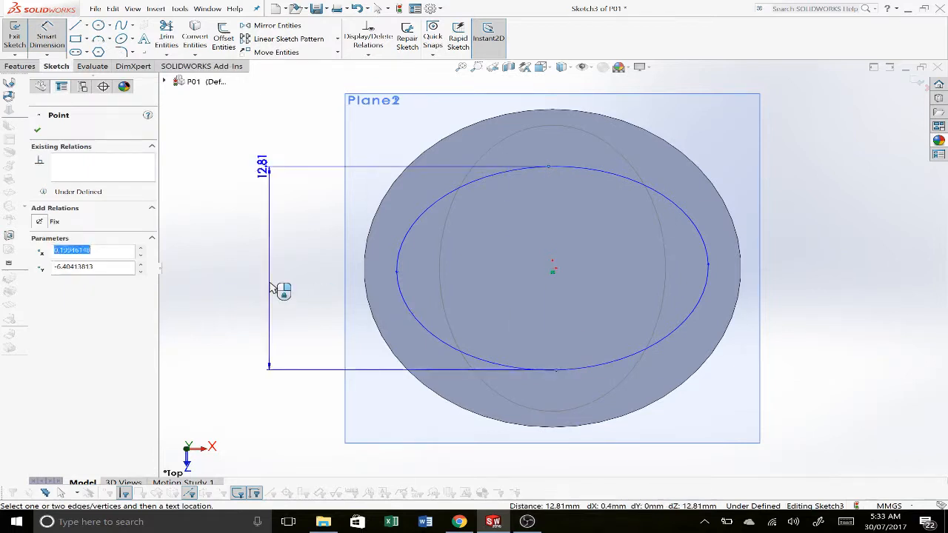
click(272, 288)
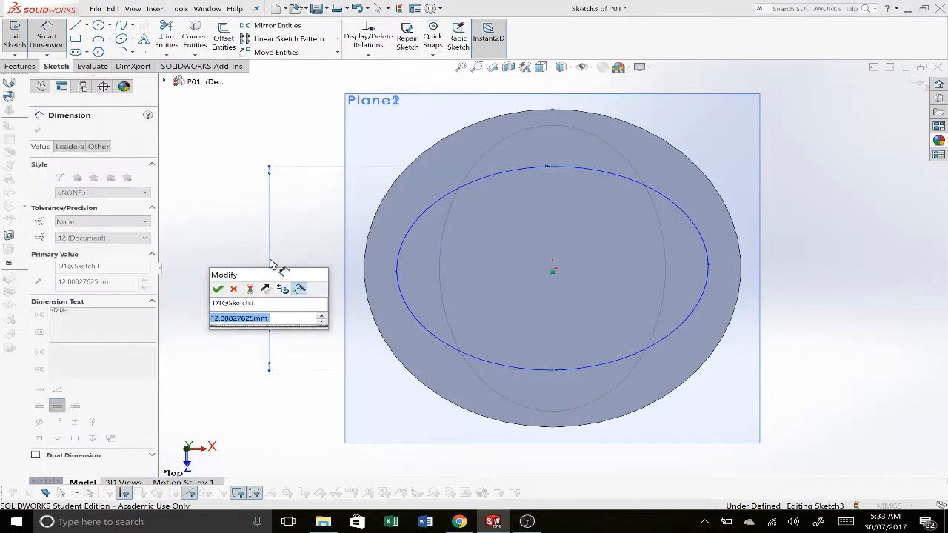
text(12)
key(Return)
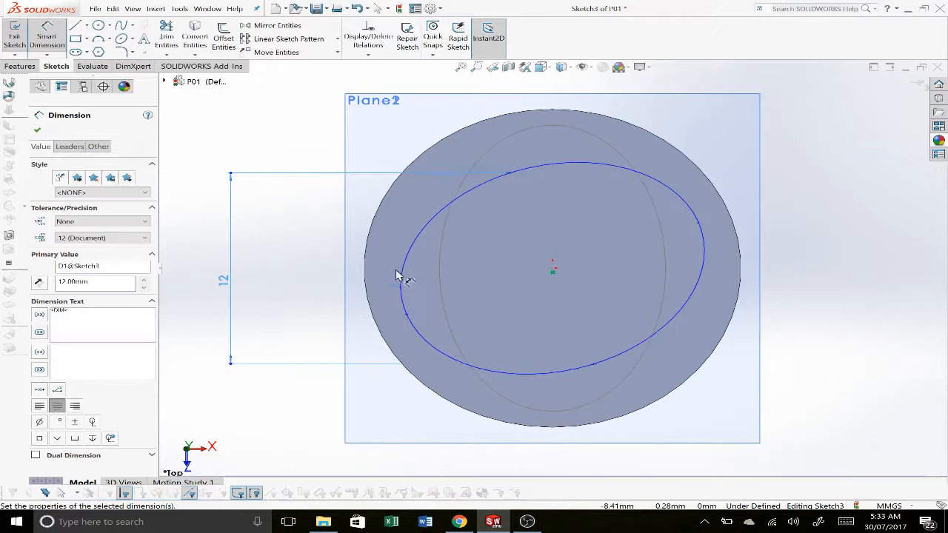
Dimension the horizontal distance between the ellipse's two major-axis end points as 18 mm
click(407, 314)
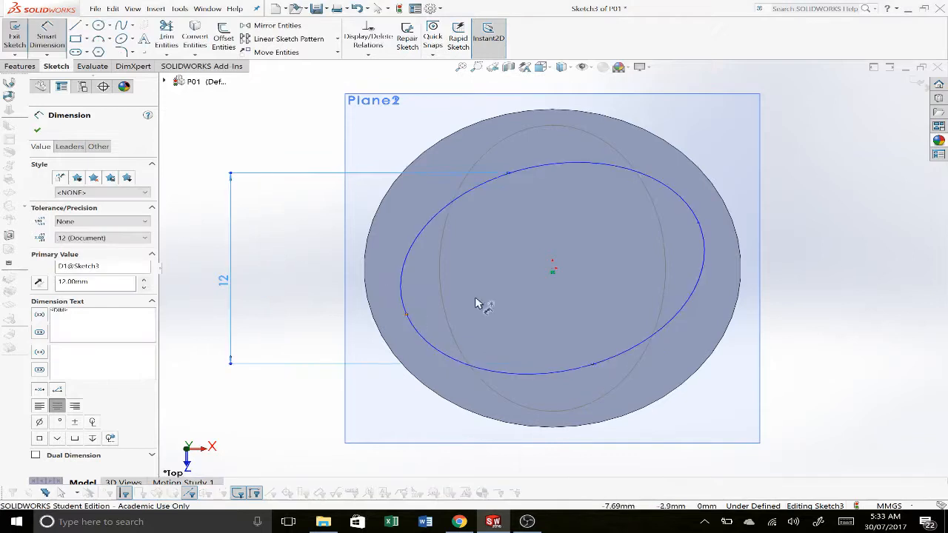
click(698, 224)
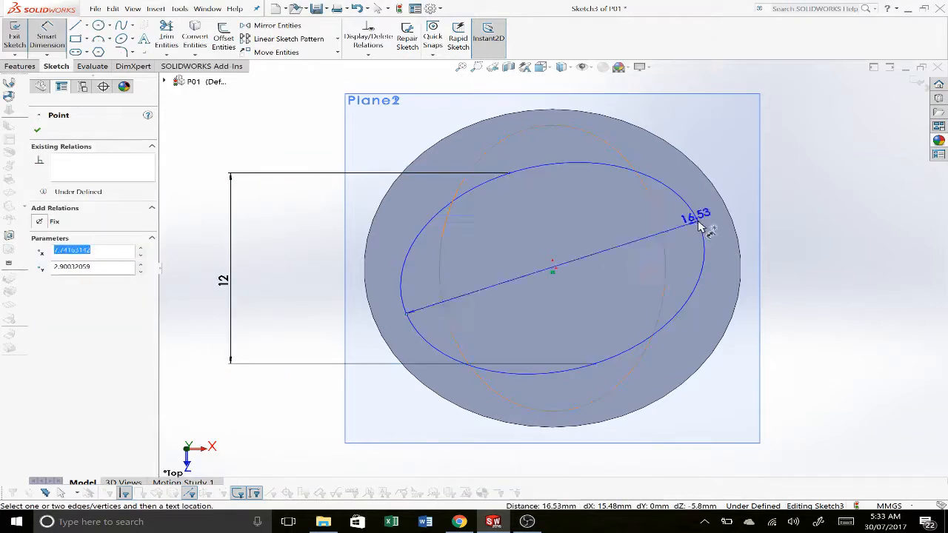
scroll(571, 218, up, 3)
click(570, 151)
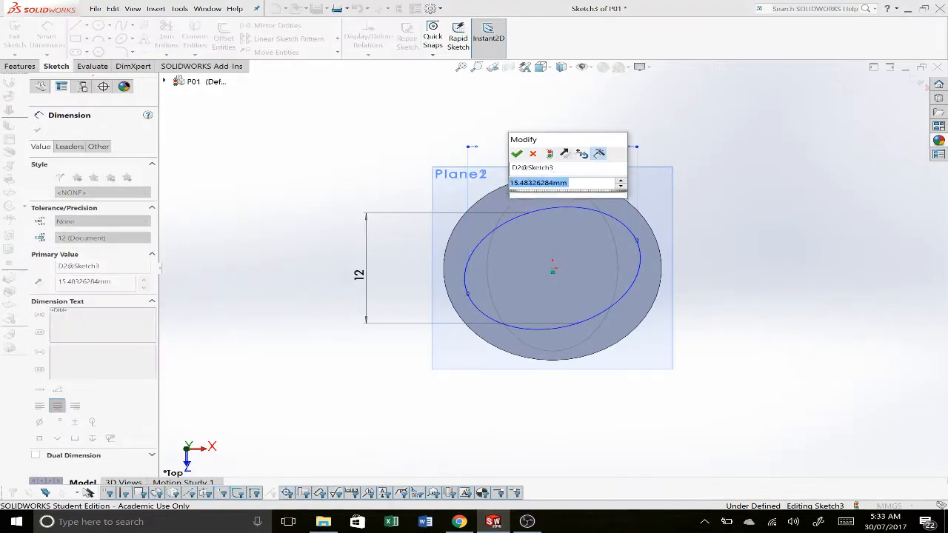
text(18)
key(Return)
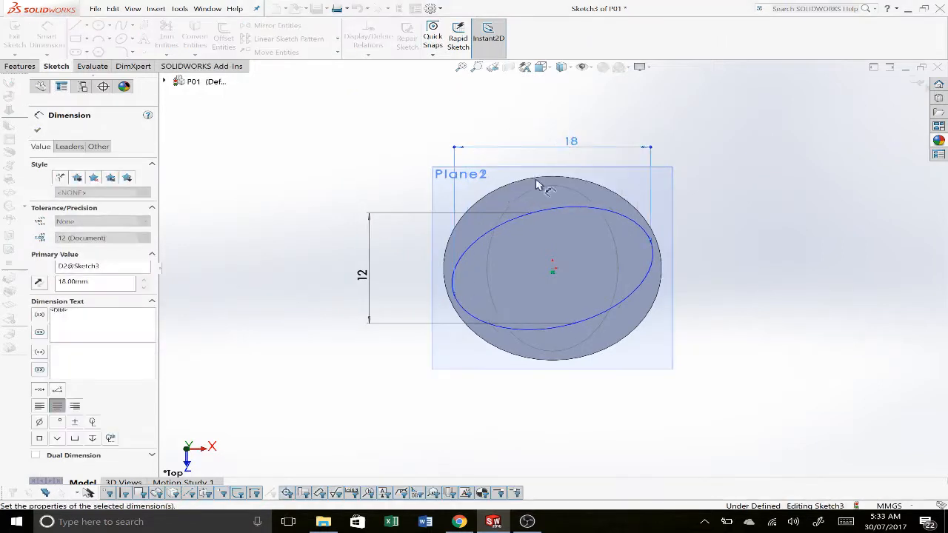
key(Escape)
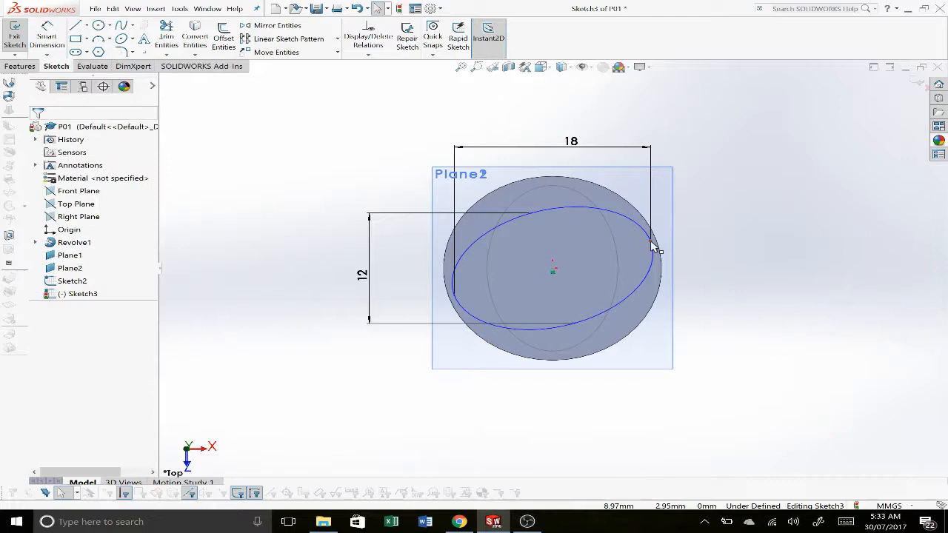
Add a horizontal relation between the Plane2 ellipse's two major-axis end points and exit the sketch
click(651, 247)
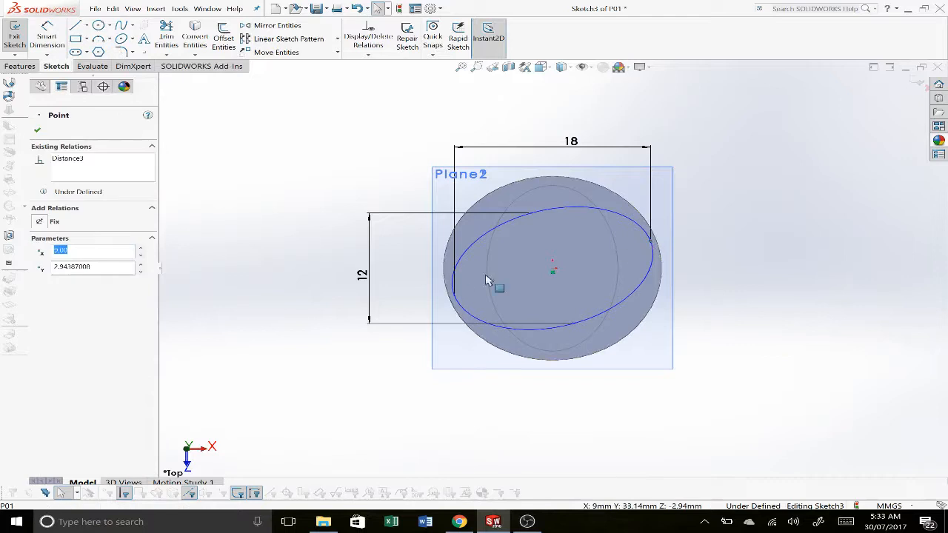
ctrl+click(442, 294)
click(63, 267)
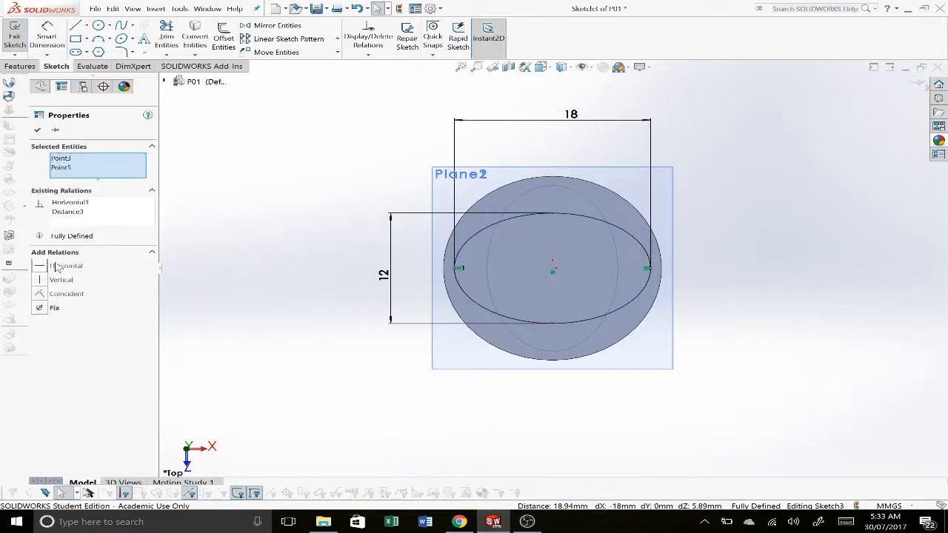
click(770, 228)
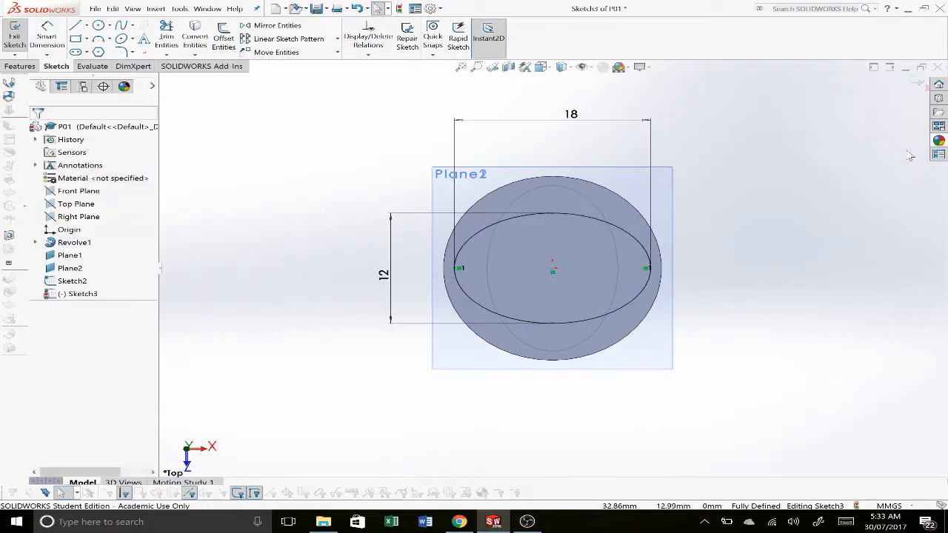
click(917, 85)
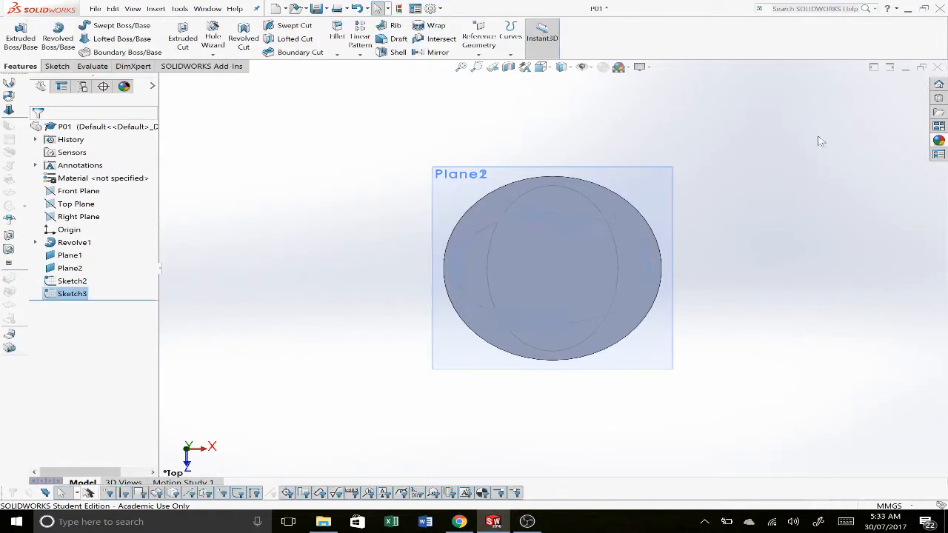
Start a Lofted Boss/Base through the upper disc face, the Plane1 ellipse and the Plane2 ellipse, and check its preview from the front
click(122, 41)
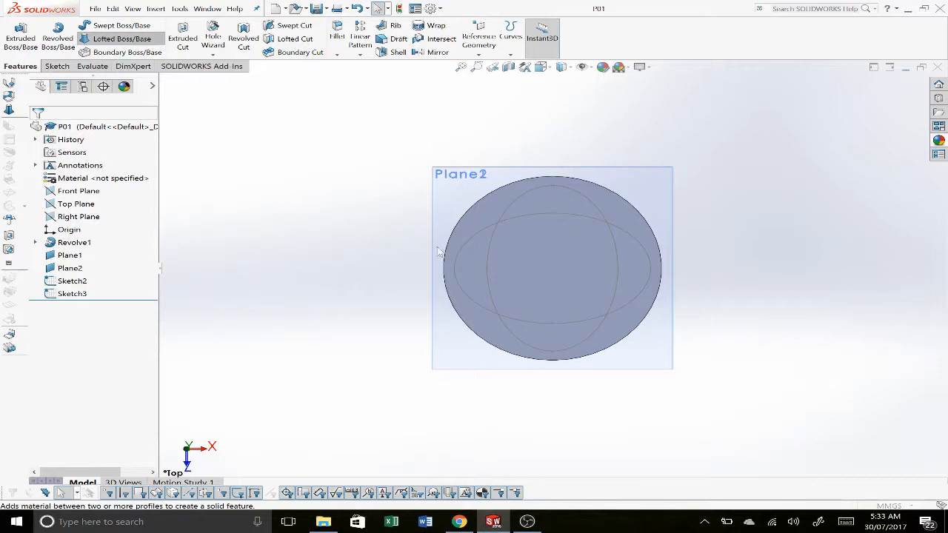
middle_drag(662, 289, 662, 193)
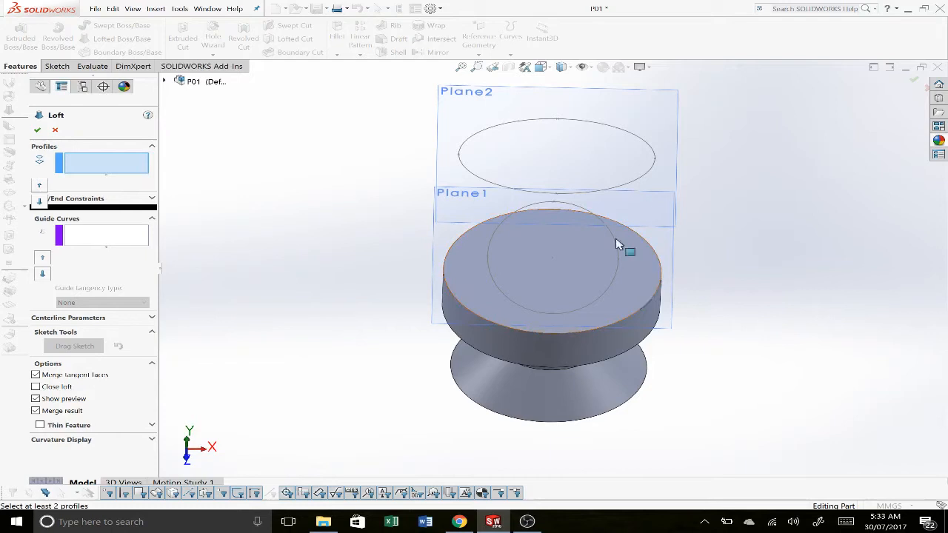
click(641, 300)
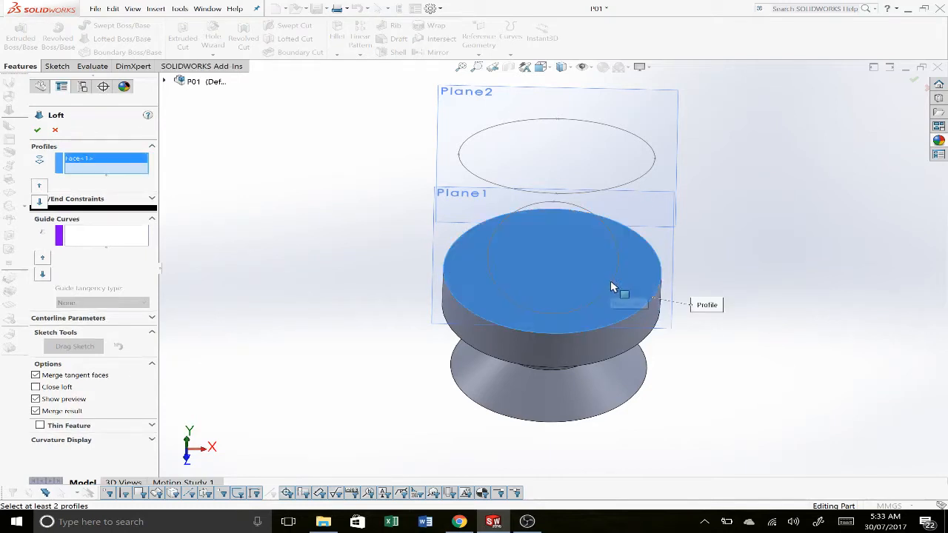
click(612, 289)
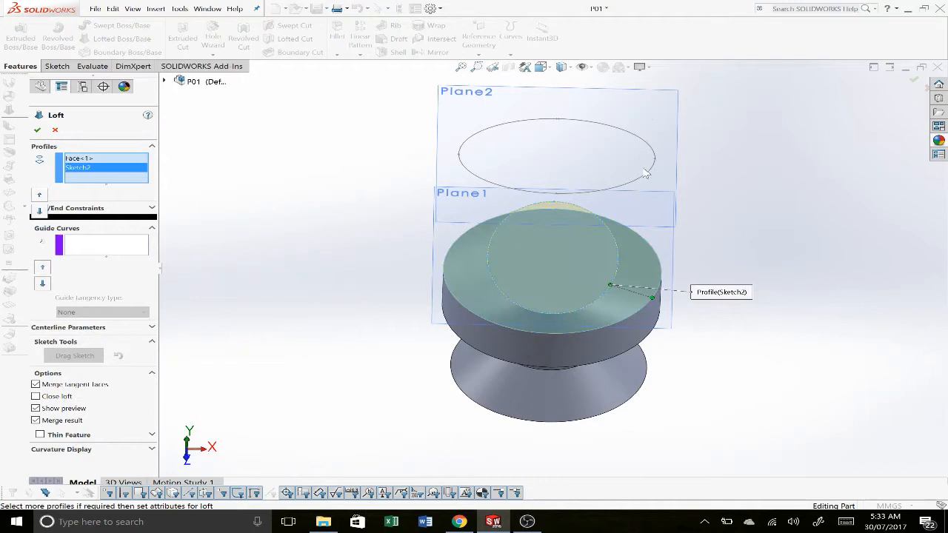
click(642, 181)
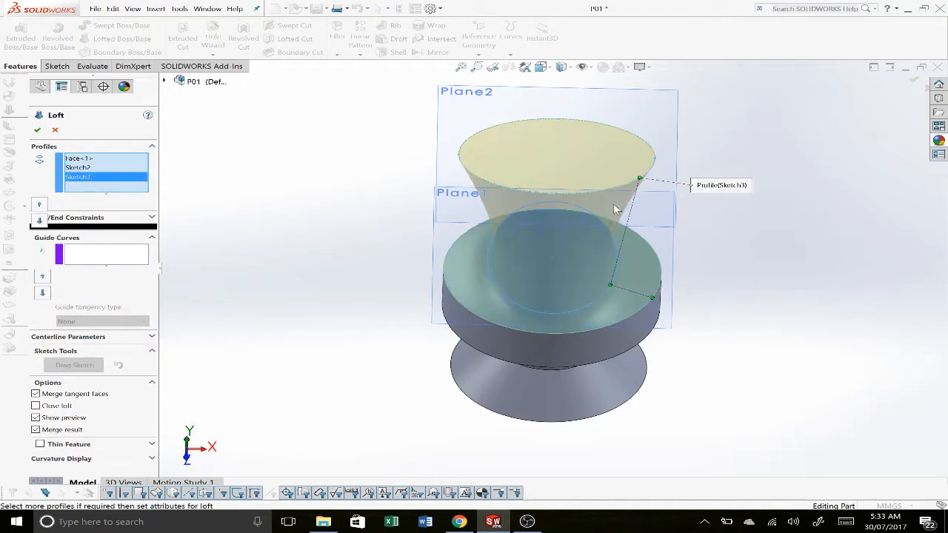
middle_drag(603, 220, 610, 129)
key(space)
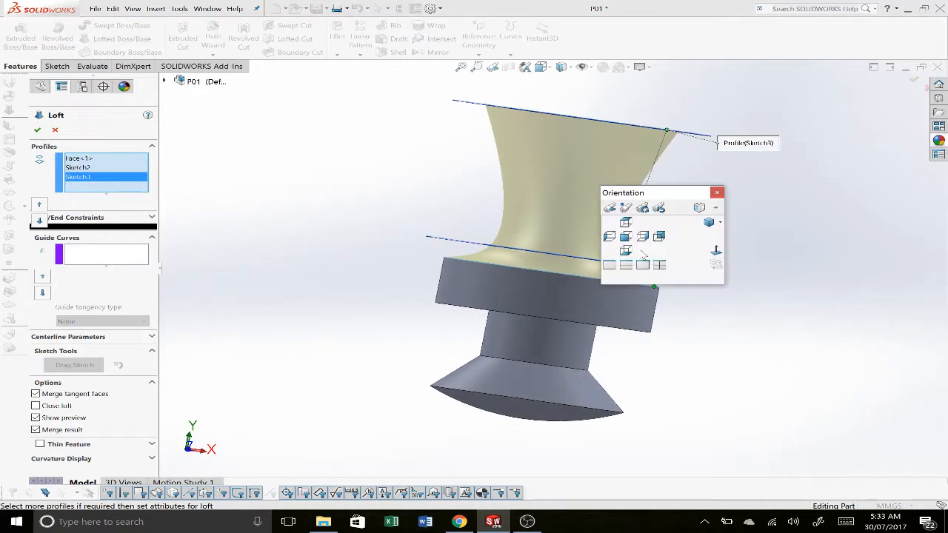
click(626, 236)
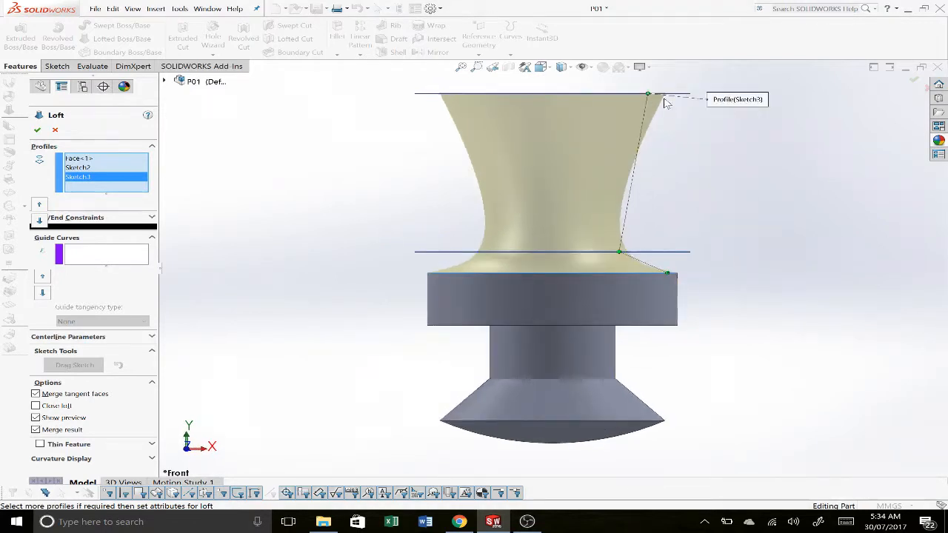
Consult the P01 pivot pin drawing in Chrome and set the loft's start and end constraints to Normal To Profile
key(alt+Tab)
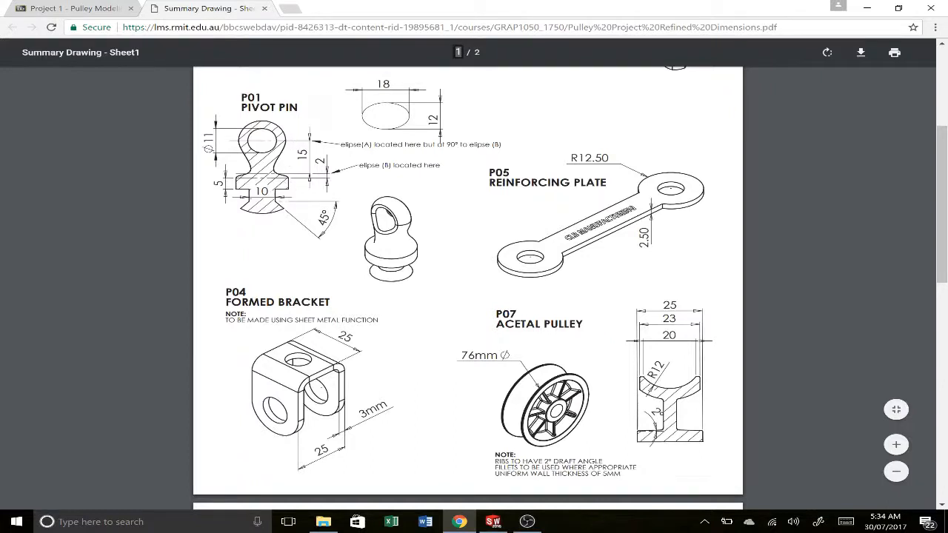
key(alt+Tab)
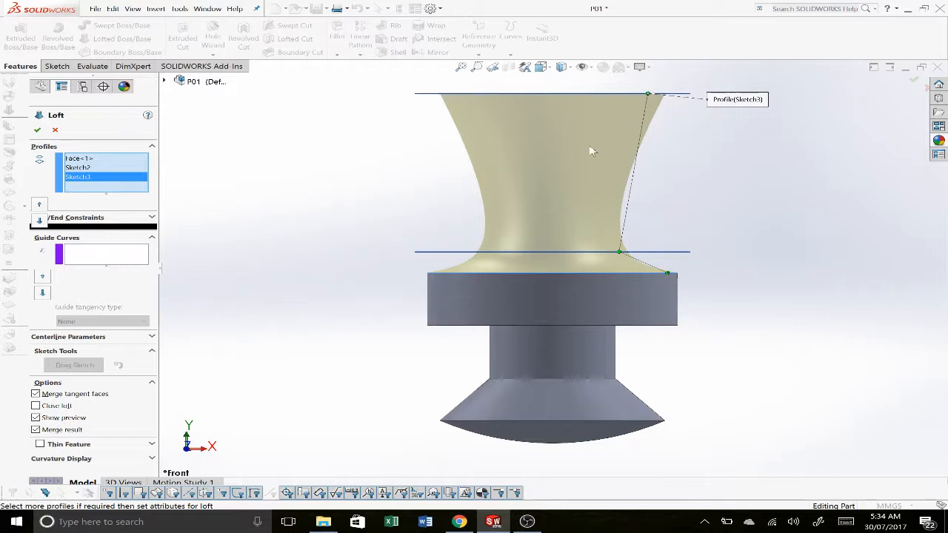
click(146, 220)
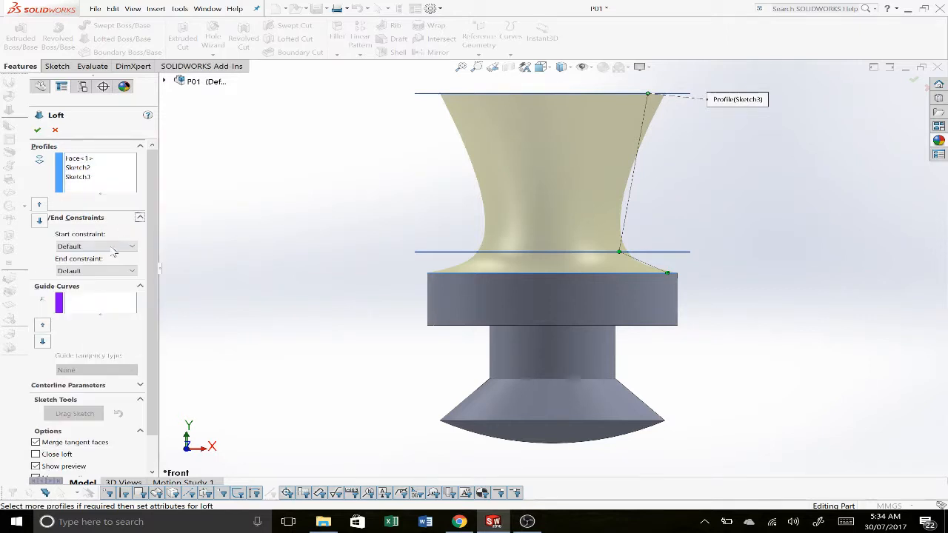
click(111, 247)
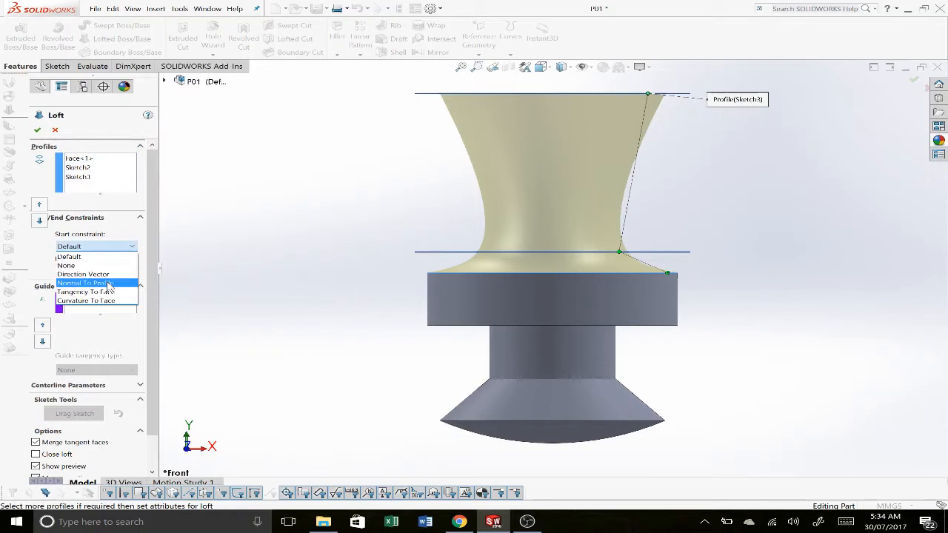
click(107, 283)
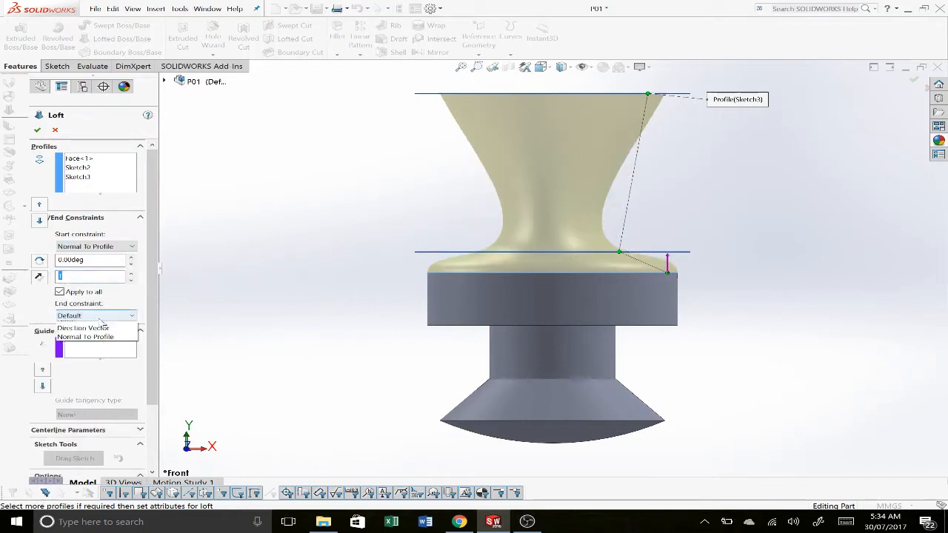
click(100, 317)
click(97, 352)
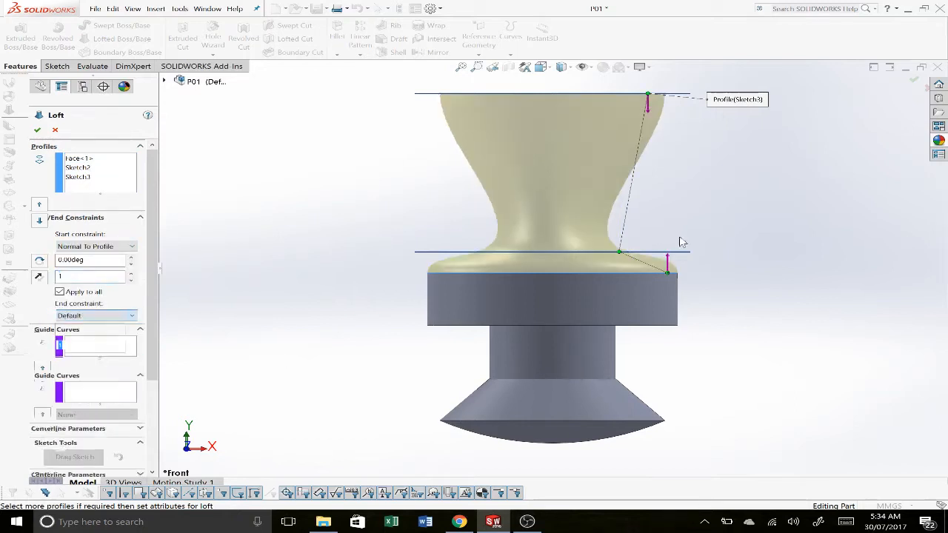
middle_drag(711, 209, 672, 255)
scroll(657, 197, down, 3)
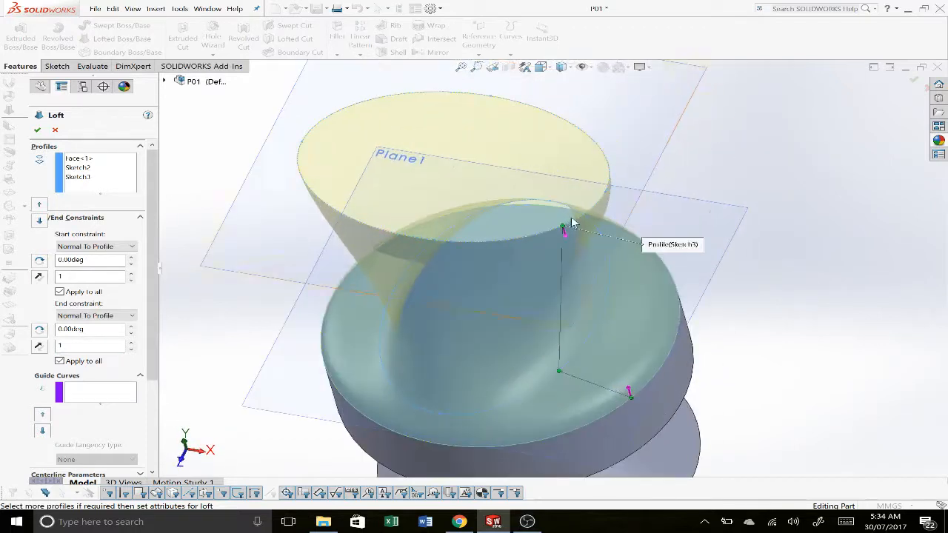
Move the loft connector points on the disc face and both ellipses to roughly matching positions at their +X ends
middle_drag(549, 248, 519, 289)
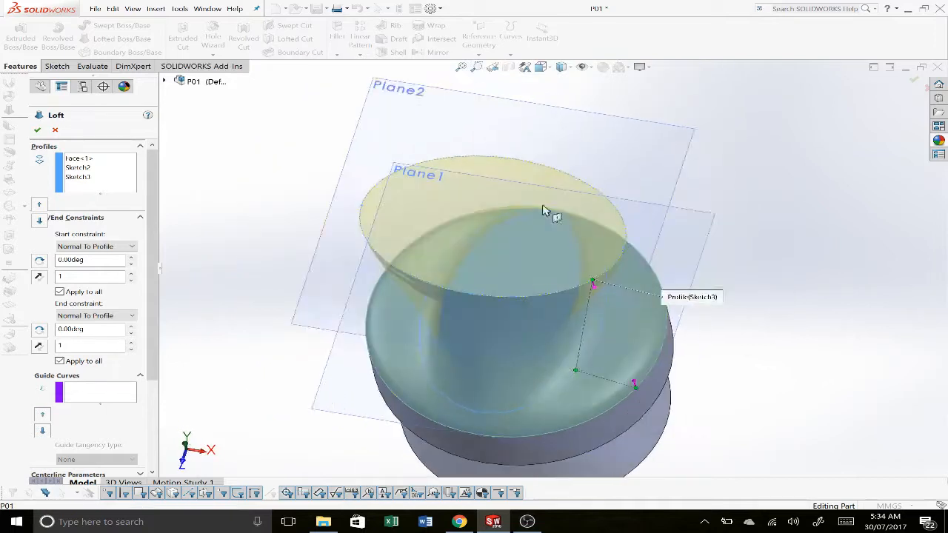
middle_drag(475, 340, 533, 278)
middle_drag(530, 309, 523, 197)
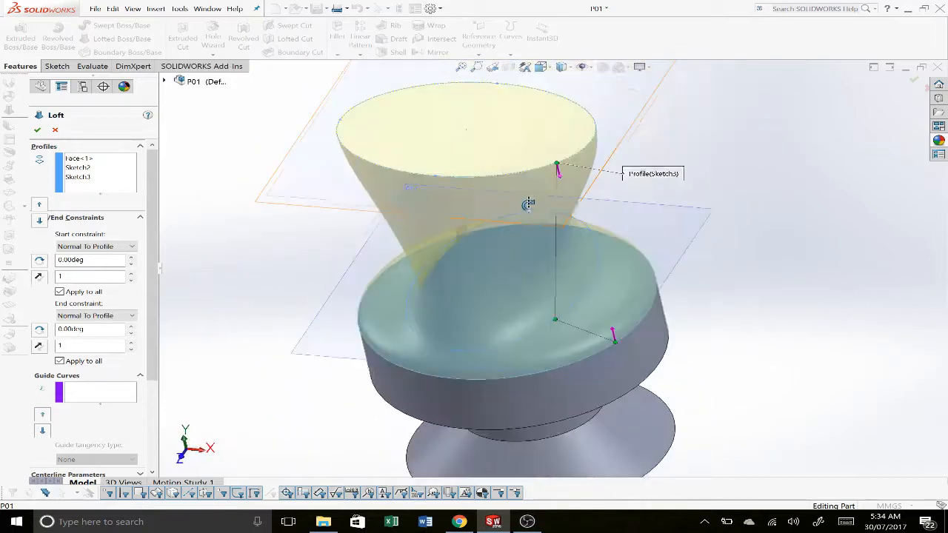
drag(557, 166, 563, 96)
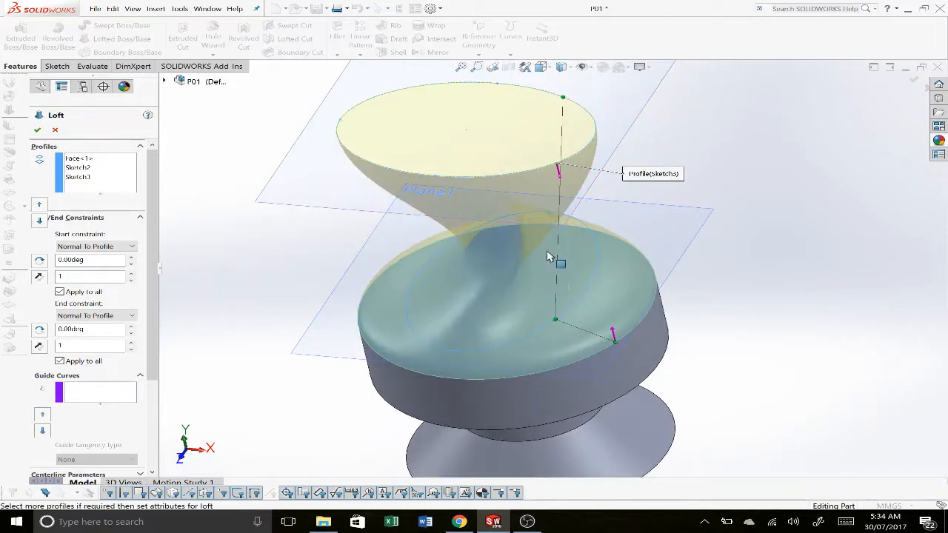
drag(556, 324, 587, 287)
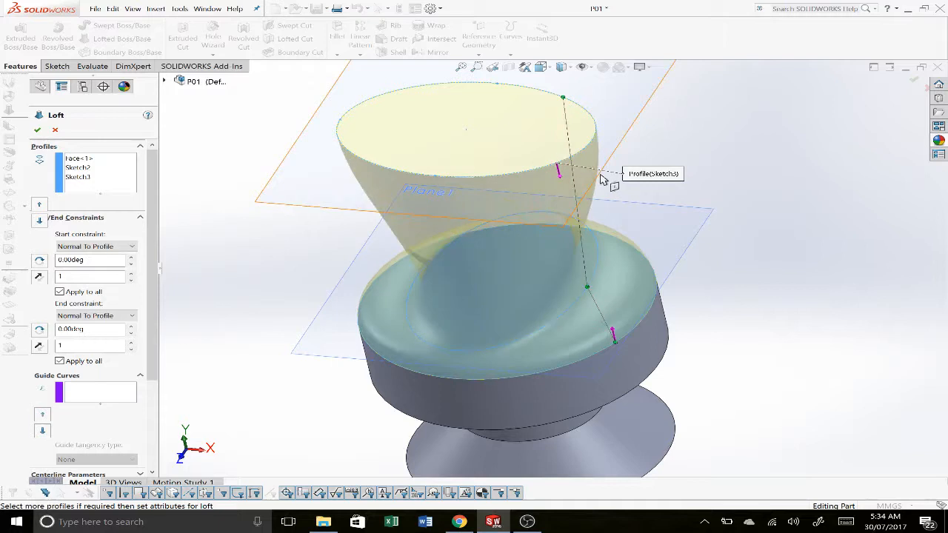
drag(565, 99, 592, 140)
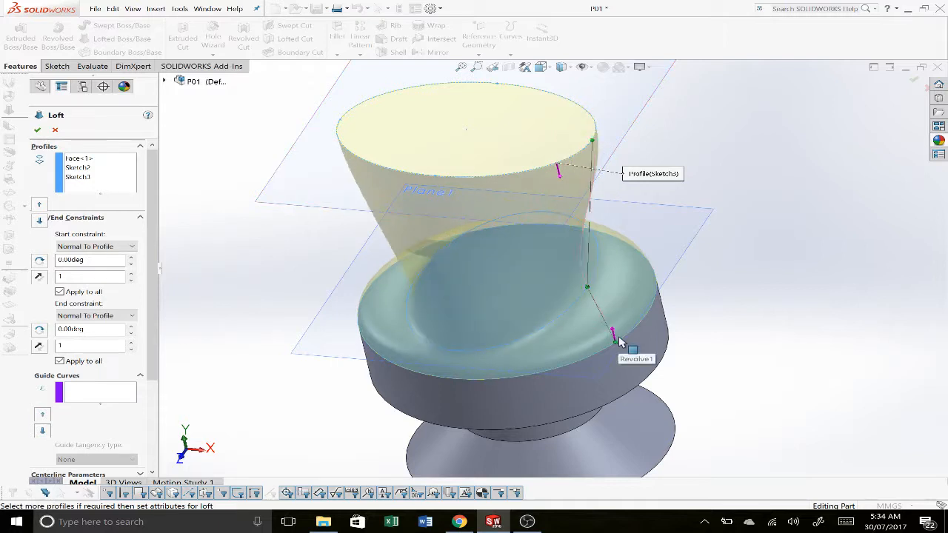
drag(616, 347, 648, 312)
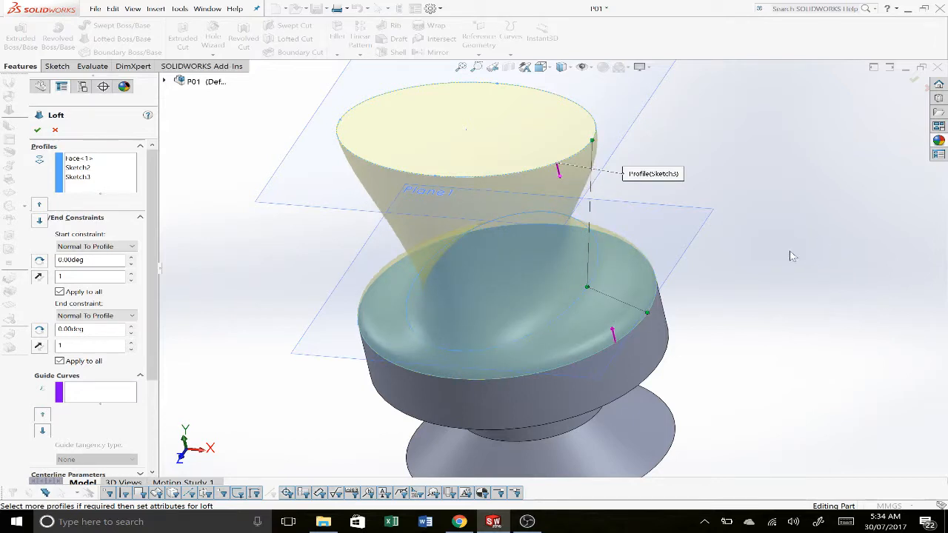
Fine-tune the three loft connector points from the top view so they line up along the profiles' horizontal centreline
key(space)
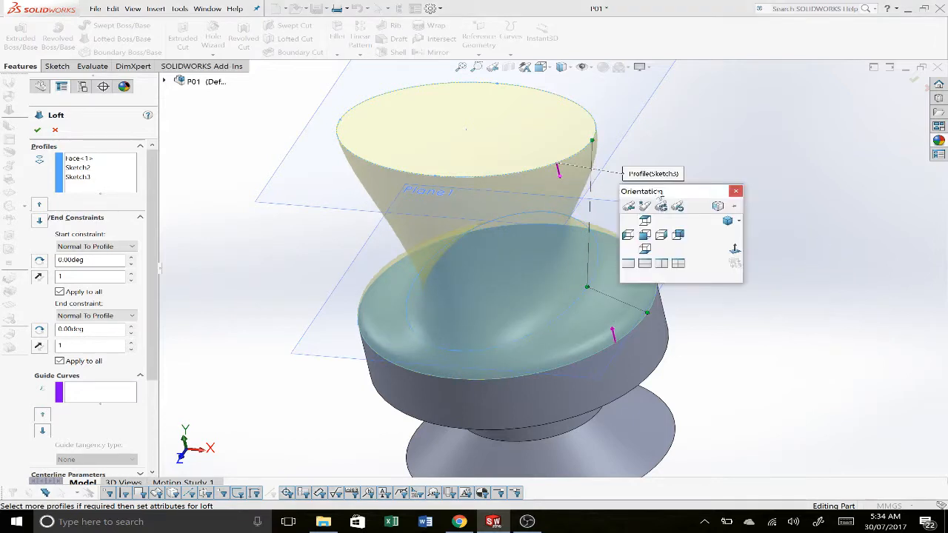
click(645, 221)
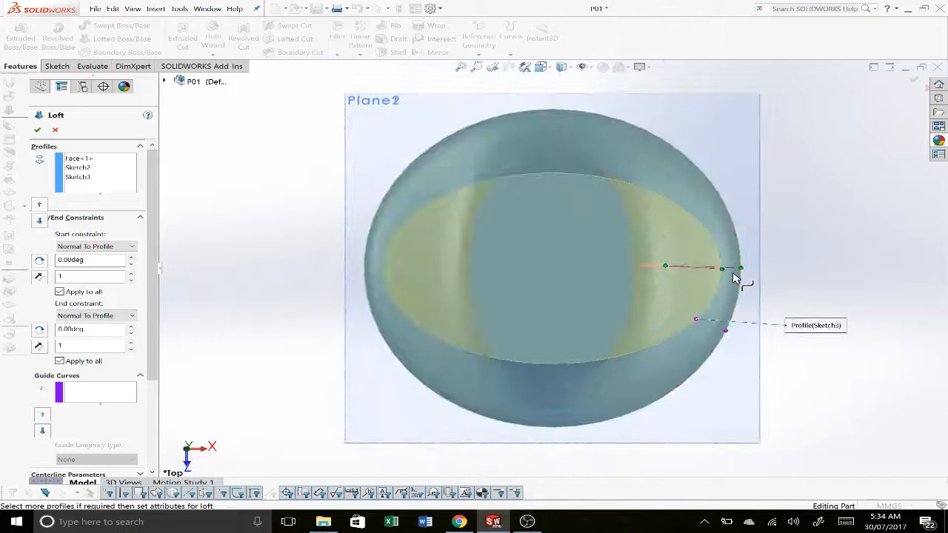
scroll(731, 268, down, 5)
scroll(656, 265, down, 6)
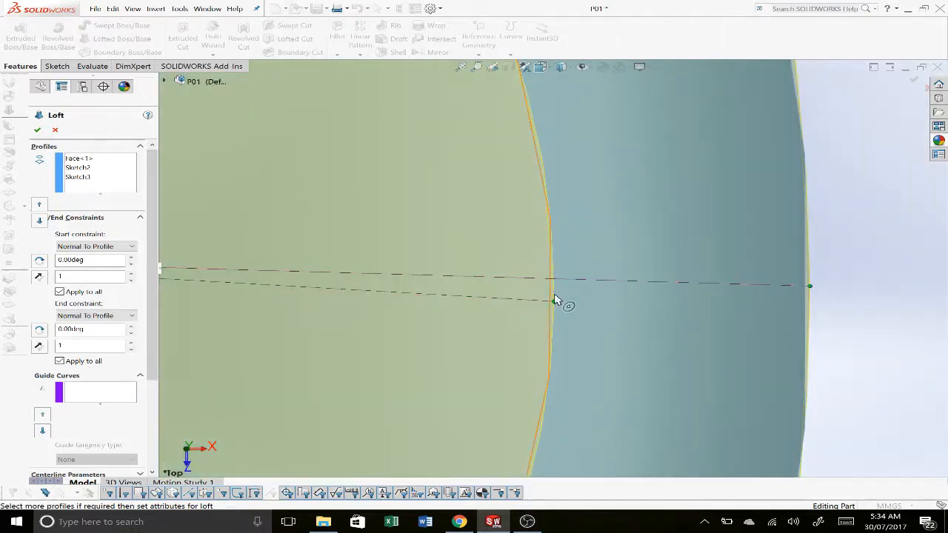
mouse_move(554, 302)
mouse_down()
mouse_move(561, 269)
mouse_move(553, 293)
mouse_up()
scroll(552, 294, up, 4)
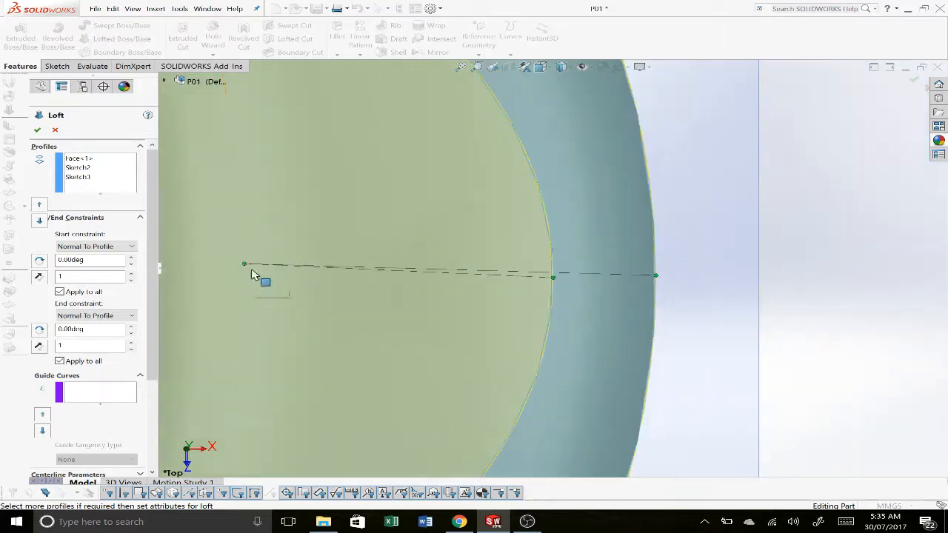
drag(247, 271, 294, 280)
scroll(245, 281, up, 1)
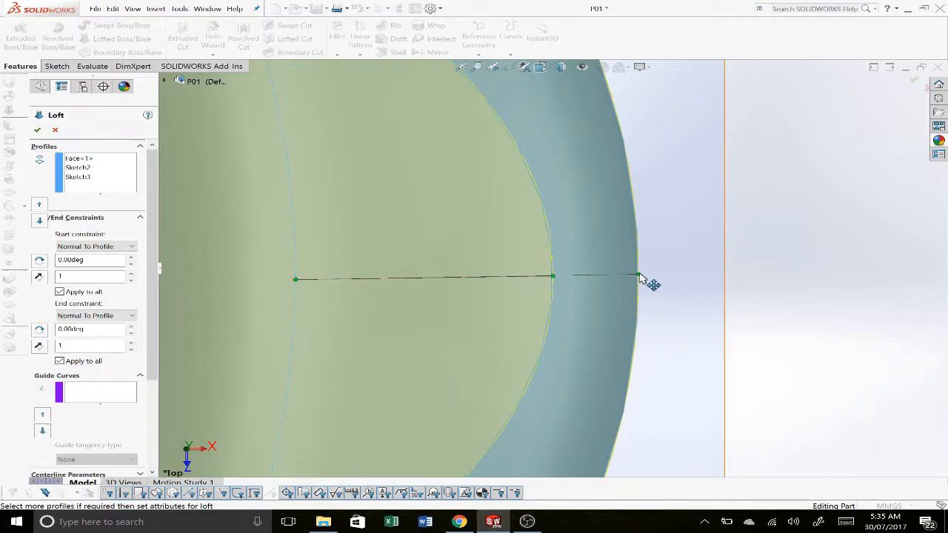
drag(641, 279, 641, 276)
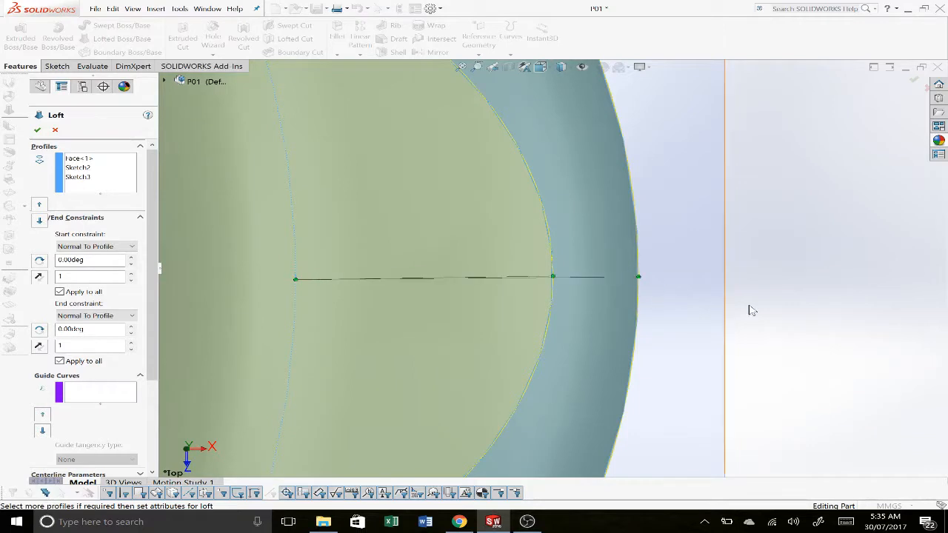
scroll(622, 258, down, 2)
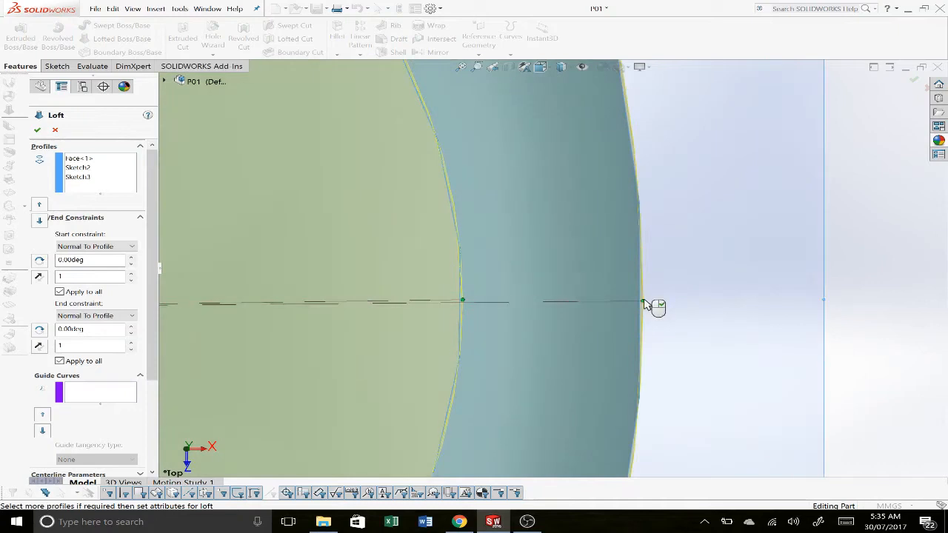
drag(645, 304, 645, 301)
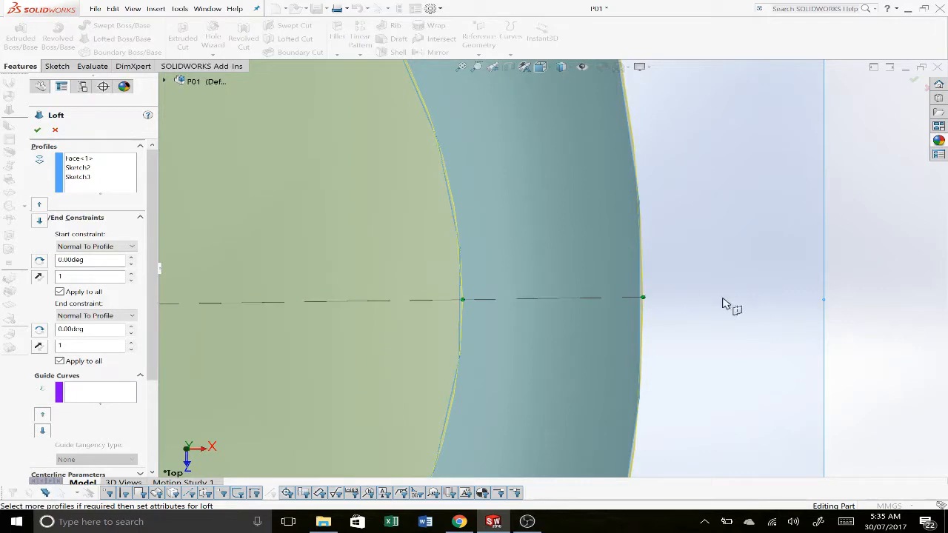
Accept the loft through the disc face and both ellipses, and save the part
scroll(682, 298, up, 10)
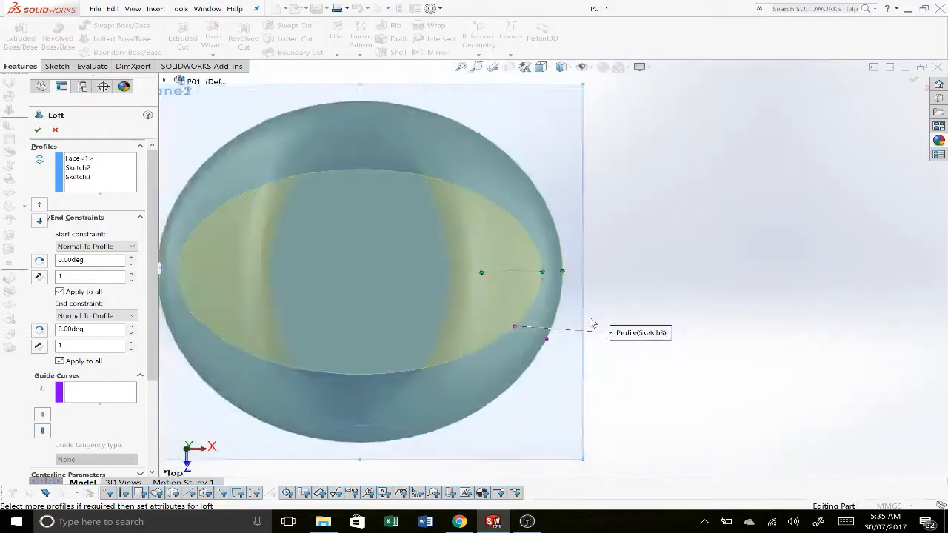
middle_drag(475, 345, 454, 341)
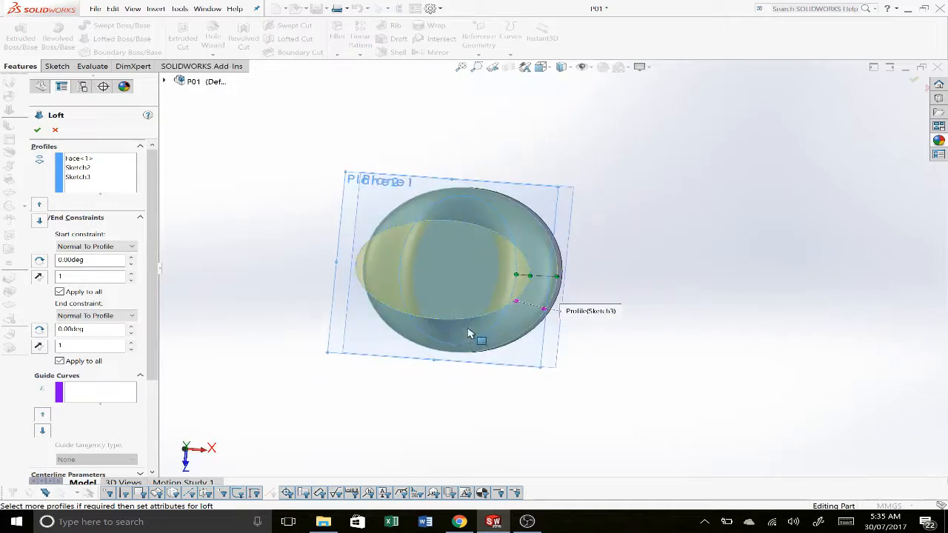
key(space)
click(459, 363)
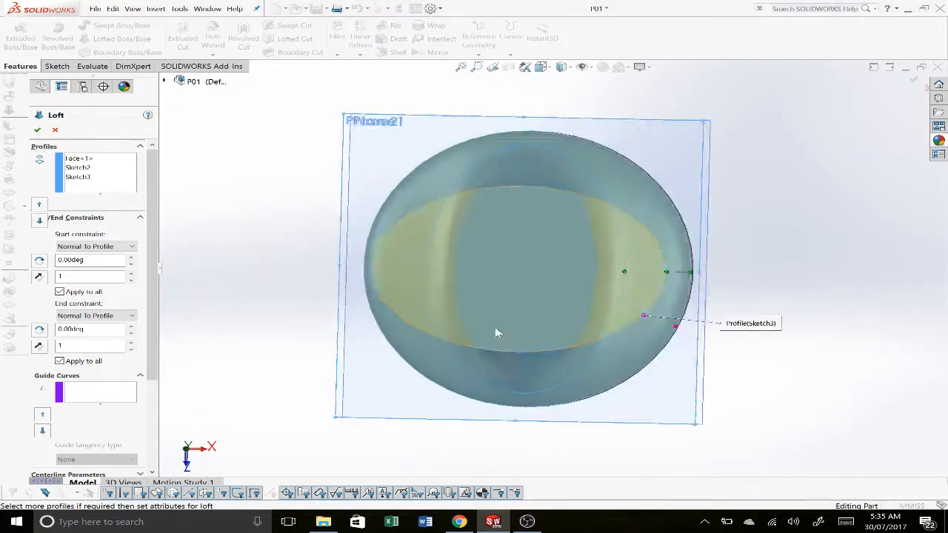
click(913, 84)
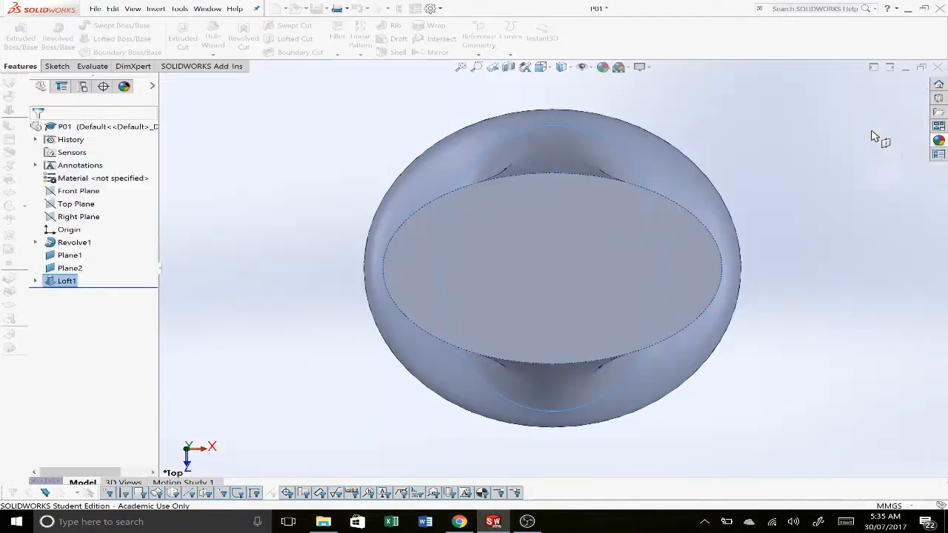
key(ctrl+s)
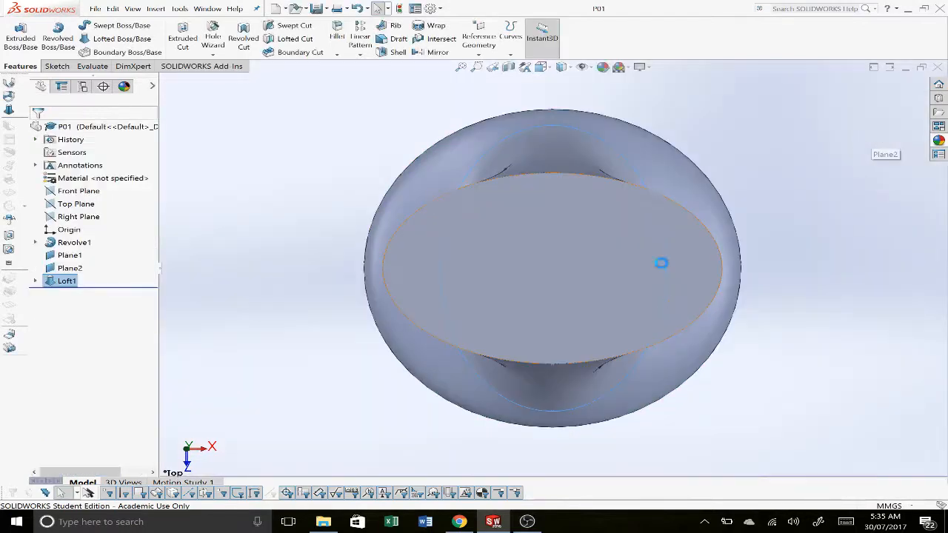
Start a Dome feature on the flat elliptical face on top of the loft and make it an elliptical dome
middle_drag(662, 265, 667, 197)
scroll(623, 201, up, 4)
scroll(623, 202, down, 2)
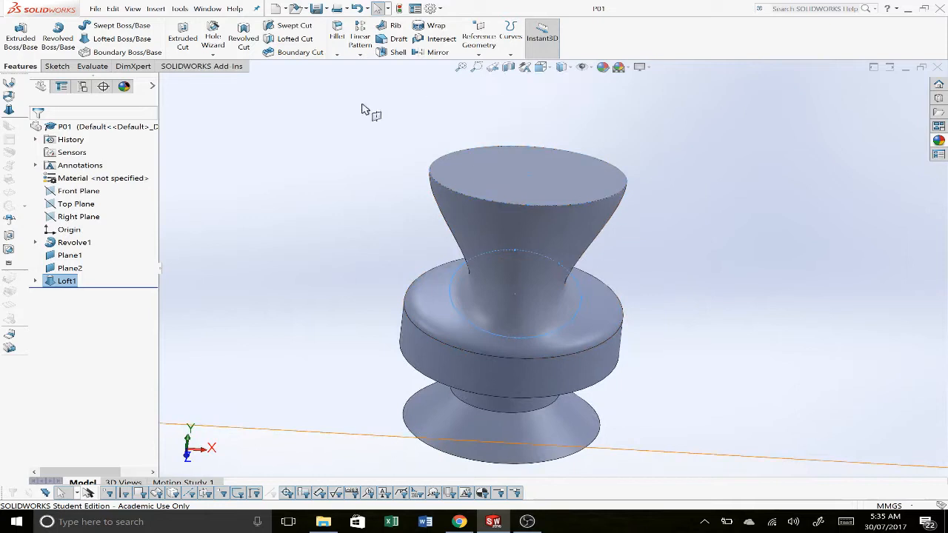
click(154, 9)
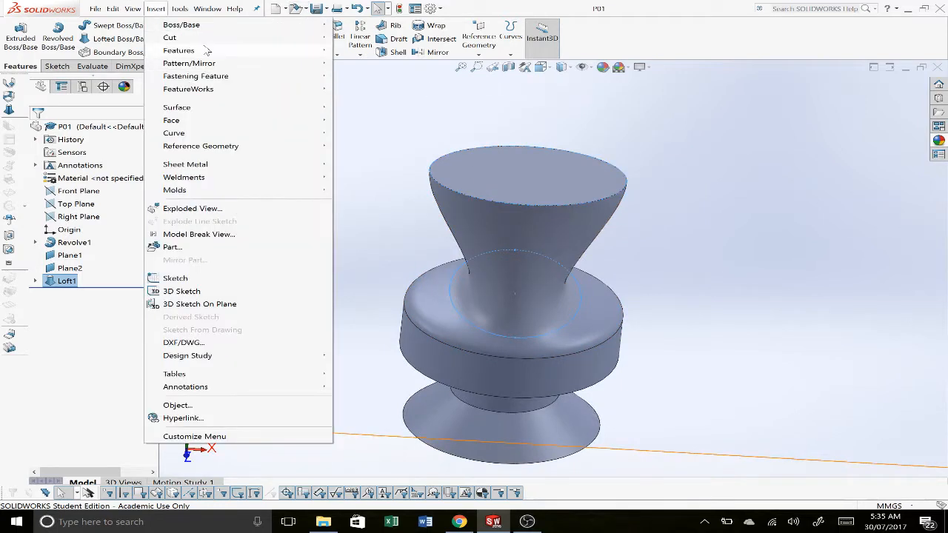
mouse_move(207, 50)
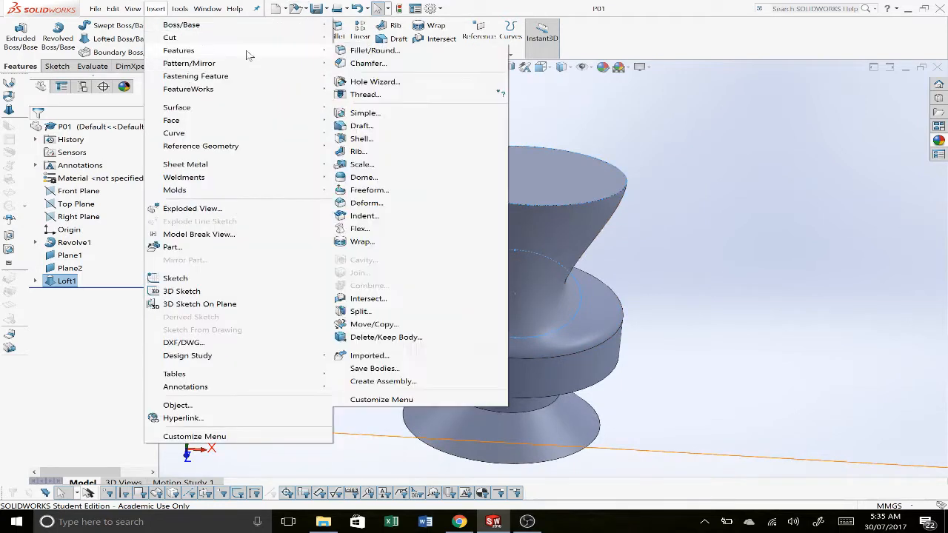
click(367, 182)
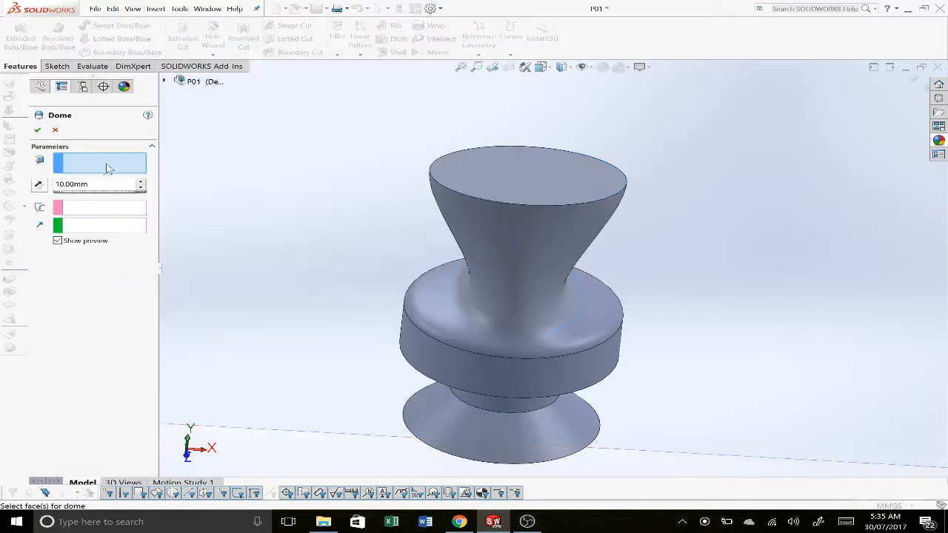
click(474, 182)
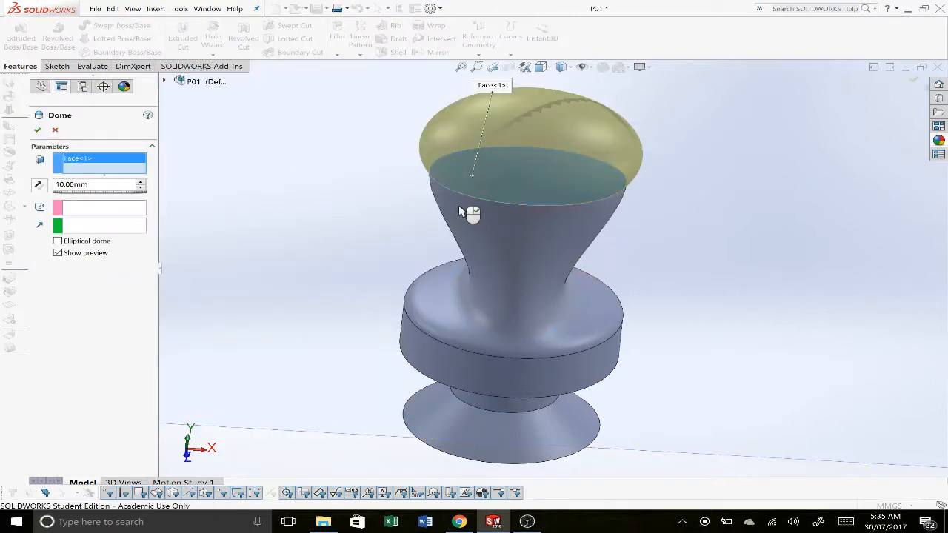
middle_drag(459, 206, 471, 158)
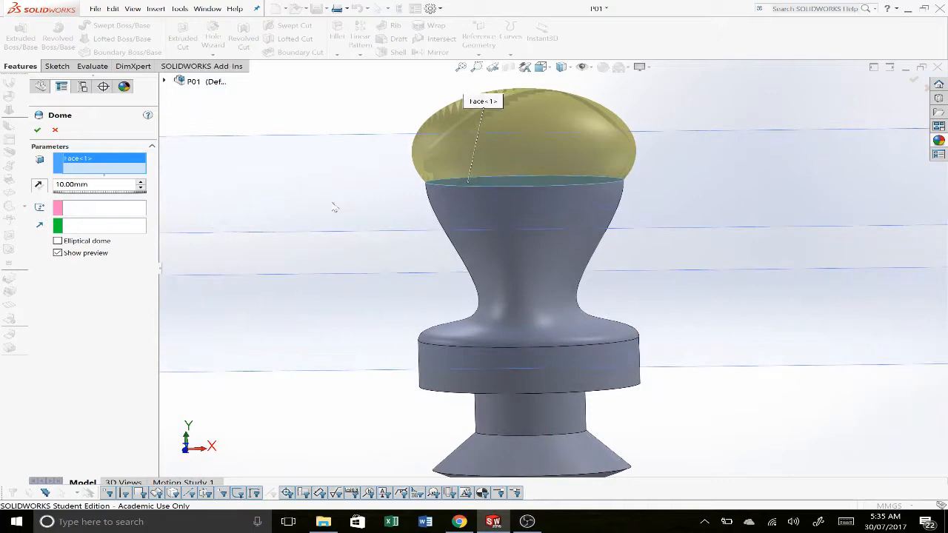
click(99, 245)
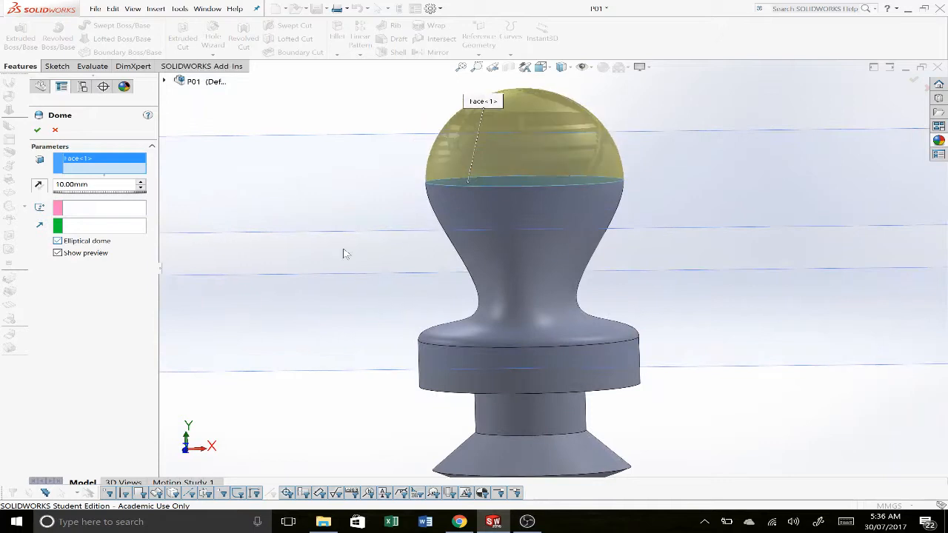
Set the dome's height to 9 mm and accept the feature
middle_drag(559, 168, 489, 220)
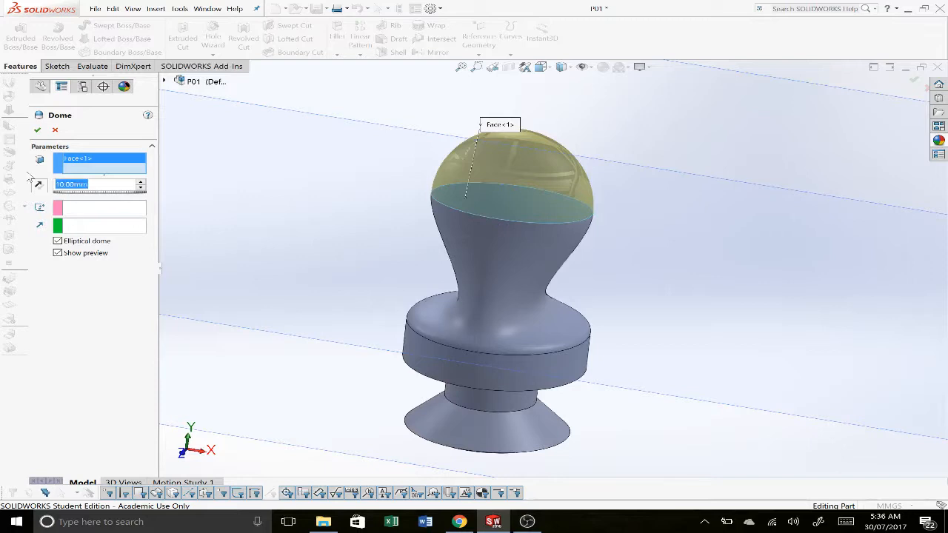
text(9)
key(Return)
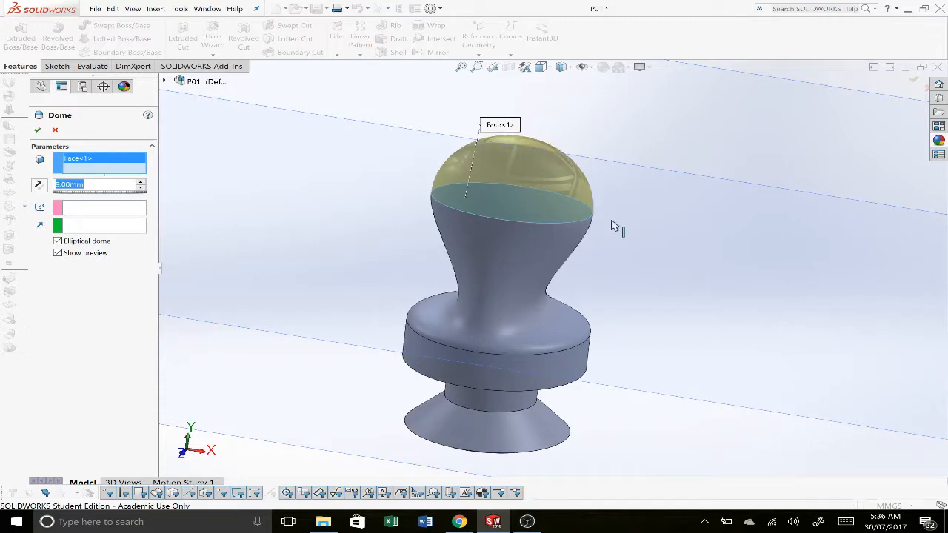
click(37, 129)
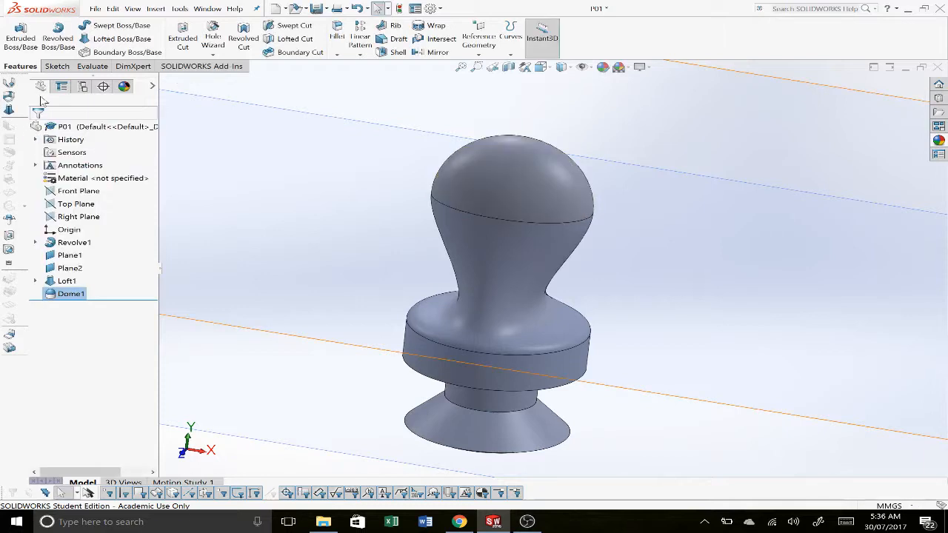
Show the pin from the front and hide the reference planes Plane2 and Plane1
key(space)
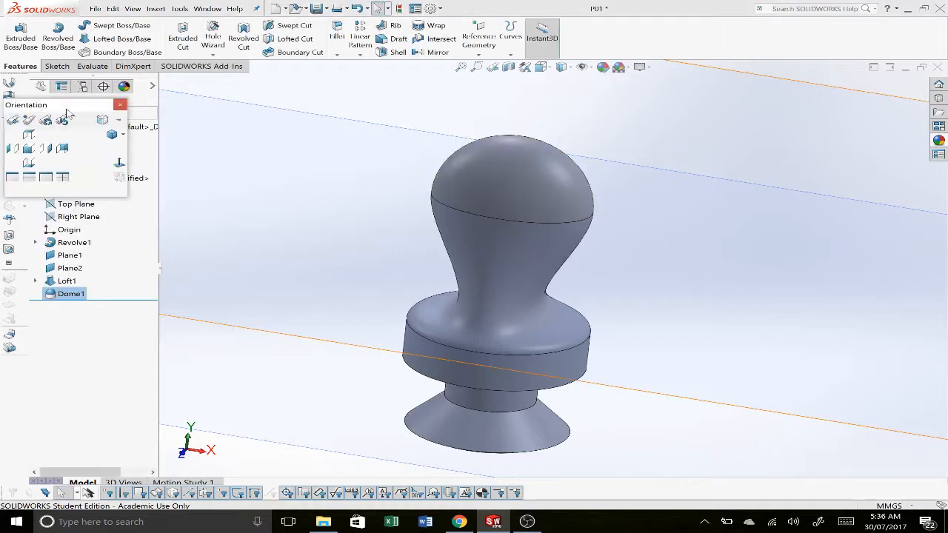
click(120, 163)
key(space)
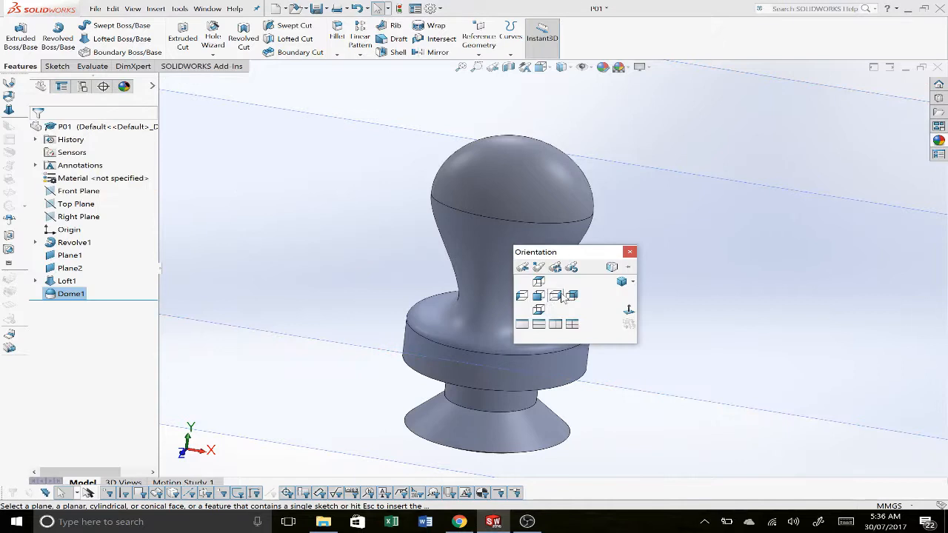
click(540, 297)
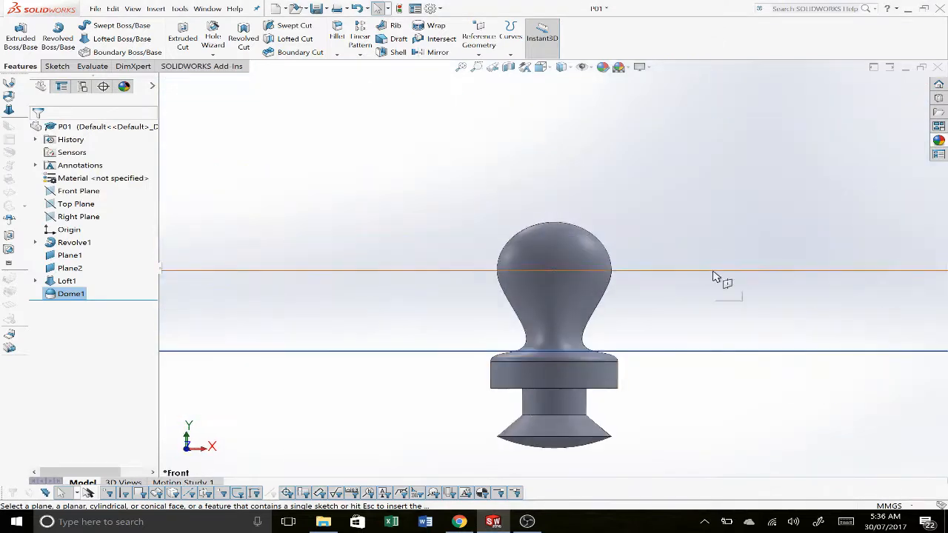
right_click(715, 274)
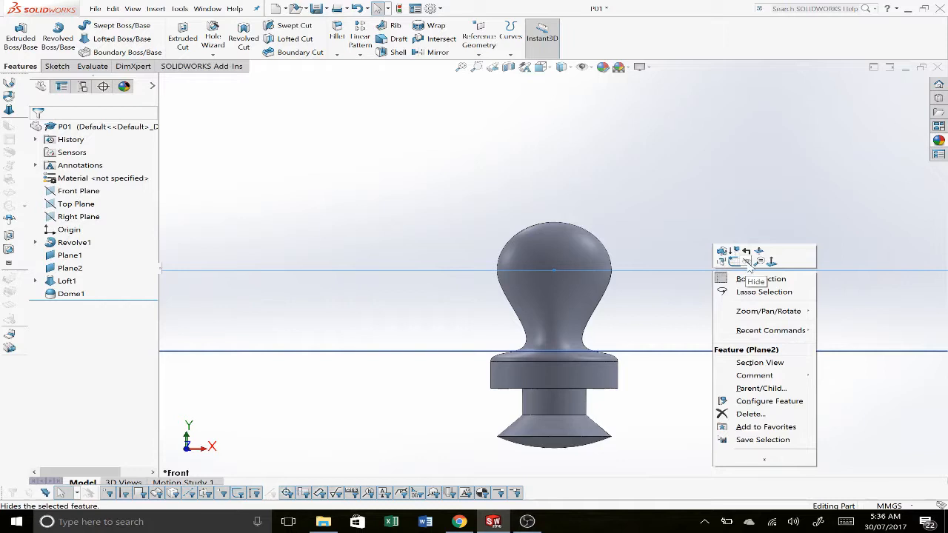
click(747, 261)
click(723, 354)
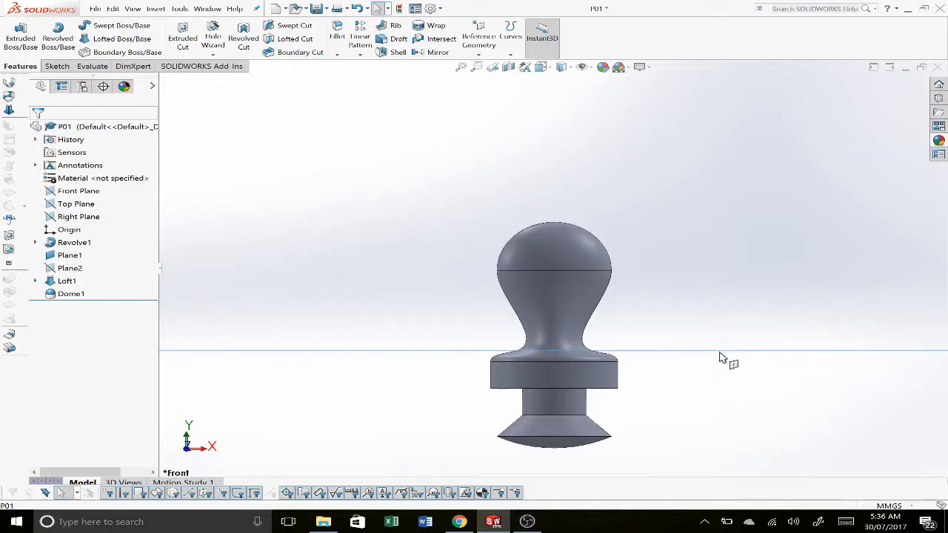
right_click(722, 354)
click(752, 329)
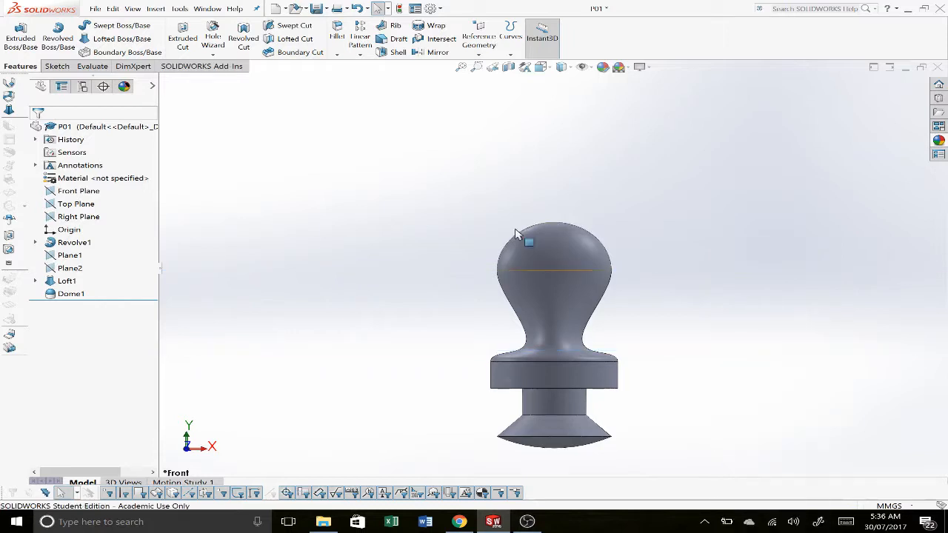
Sketch a circle about 10.6 mm in diameter on the Front Plane, centred on the midpoint of the edge between loft and dome
click(89, 192)
right_click(90, 192)
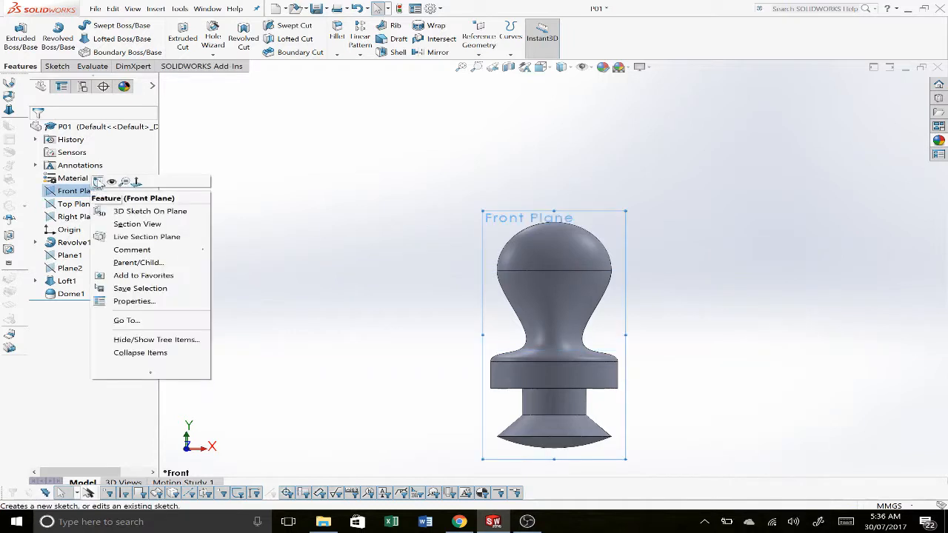
click(101, 182)
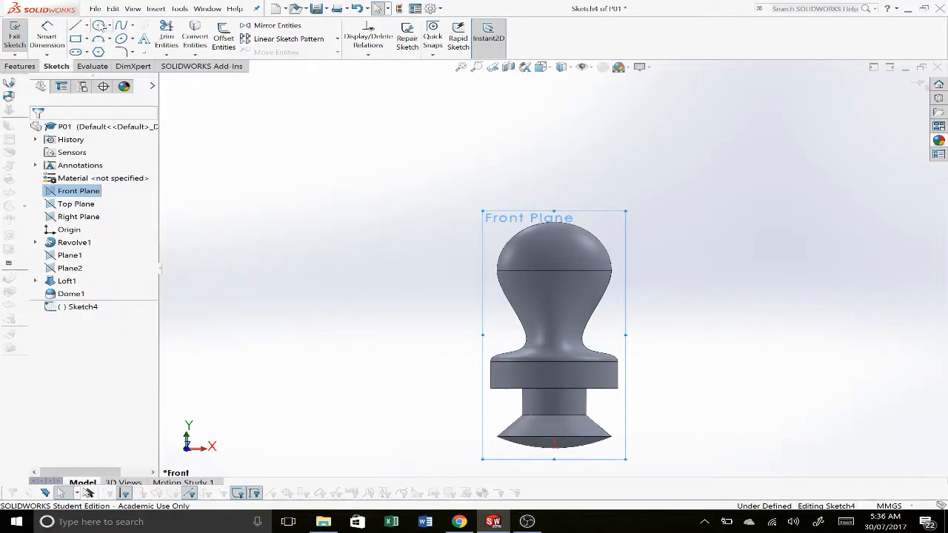
click(99, 26)
scroll(495, 300, down, 3)
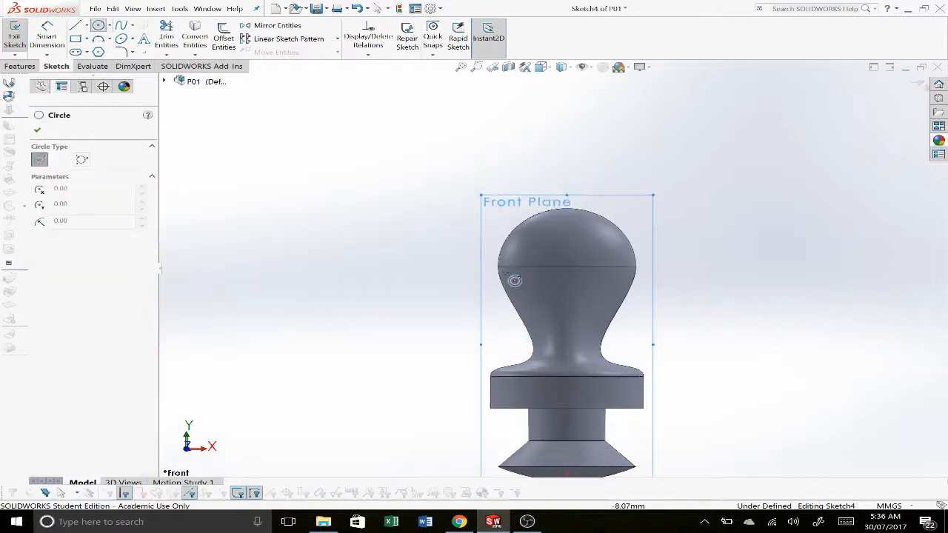
scroll(645, 228, down, 2)
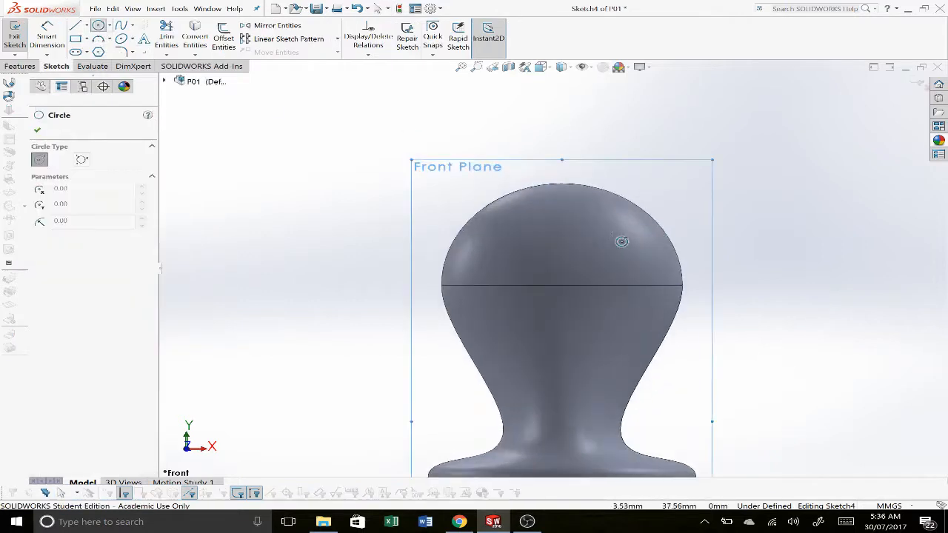
click(562, 285)
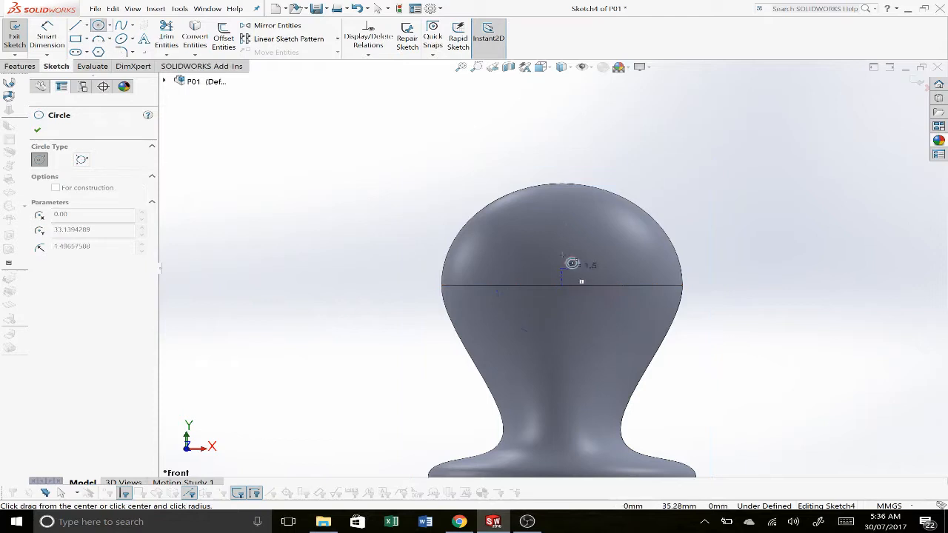
click(575, 233)
key(Escape)
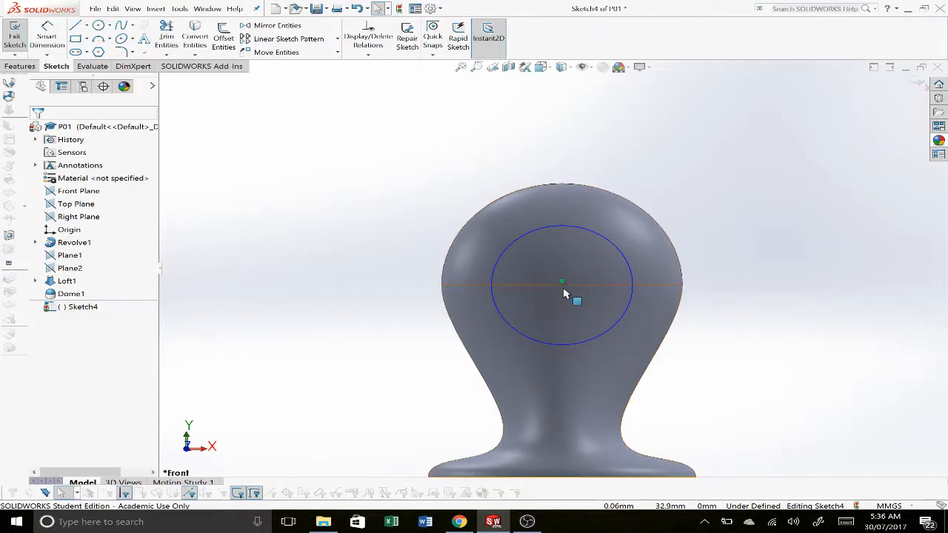
Dimension the circle's diameter and set it to 10 mm
scroll(563, 283, down, 5)
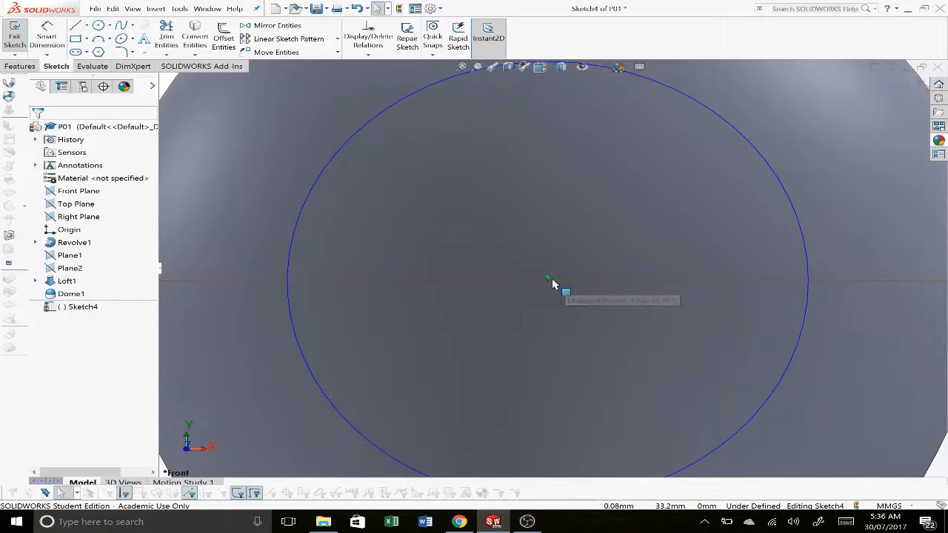
scroll(551, 283, up, 3)
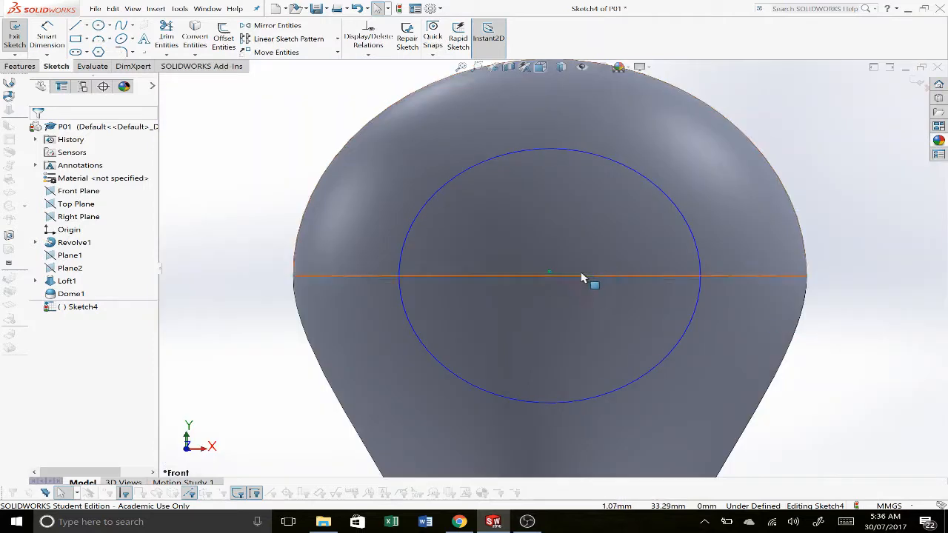
scroll(588, 280, up, 3)
key(d)
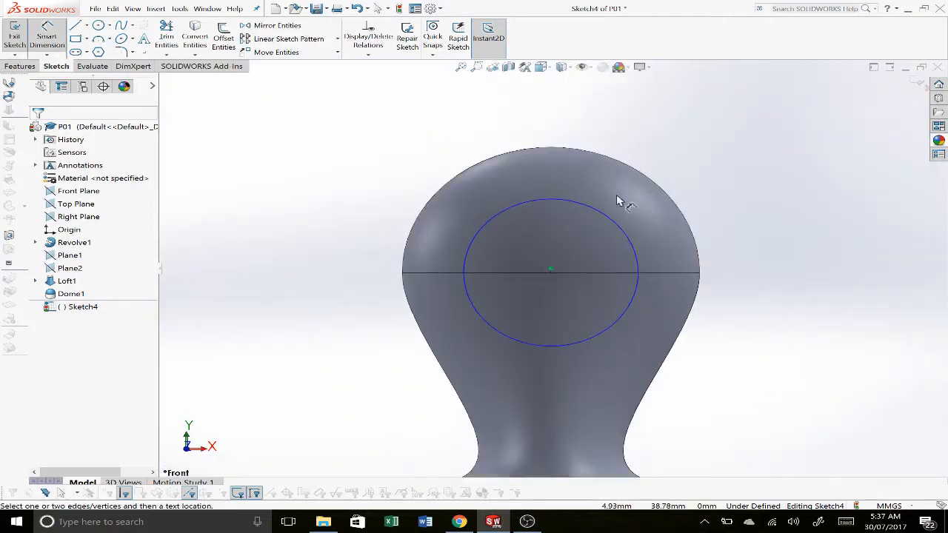
click(550, 200)
click(553, 122)
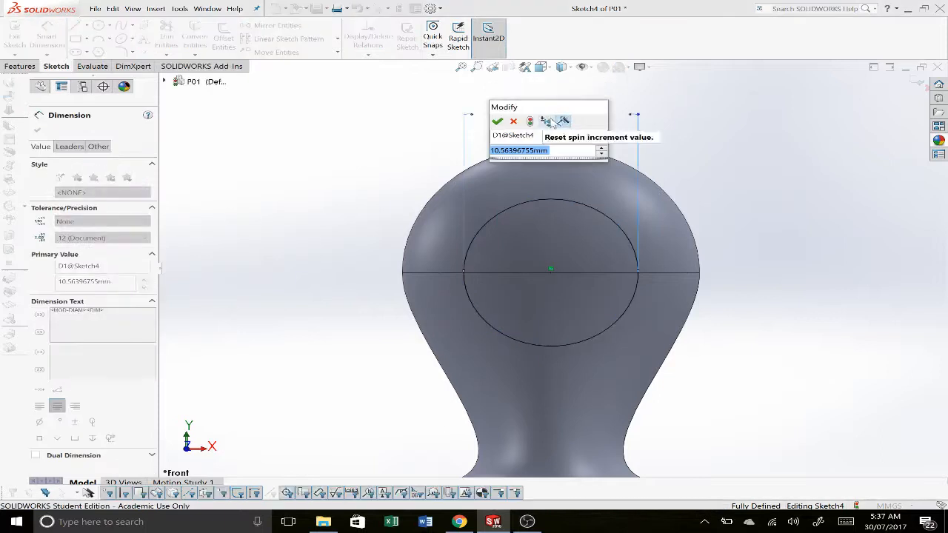
text(10)
key(Return)
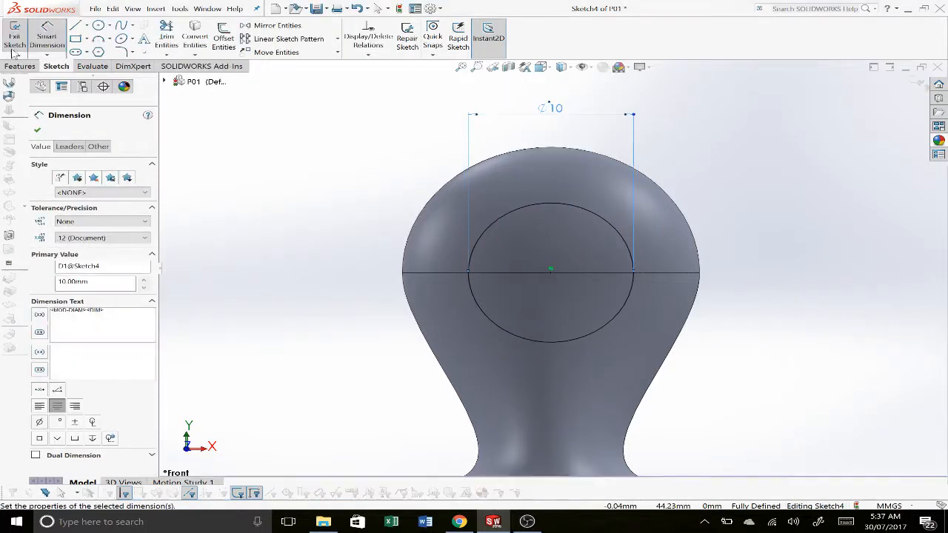
Cut the circle through the pin's head with an Extruded Cut set to Through All - Both
click(15, 66)
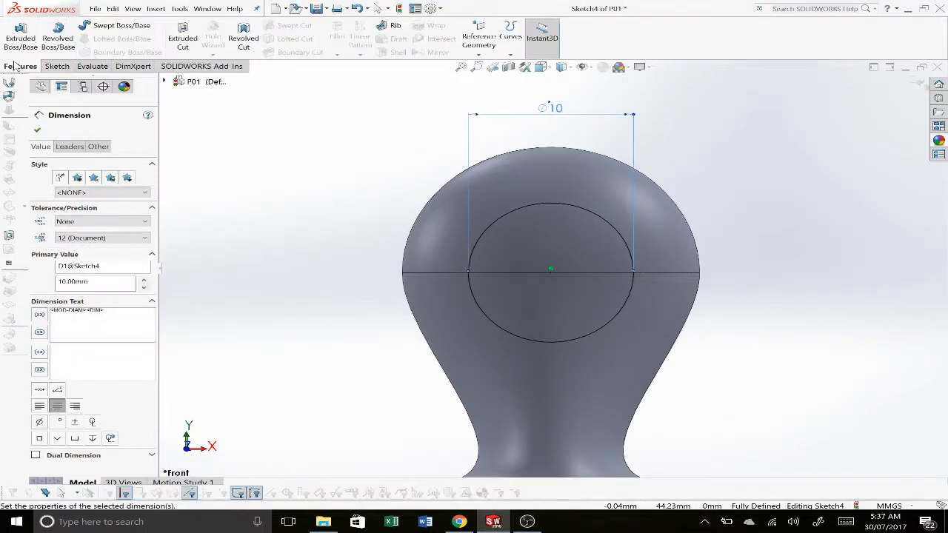
click(178, 39)
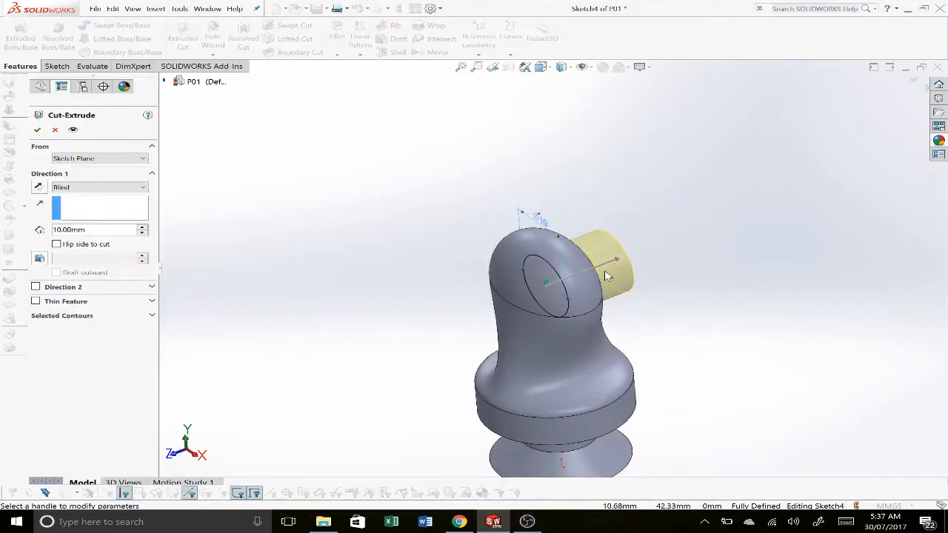
click(141, 188)
click(125, 215)
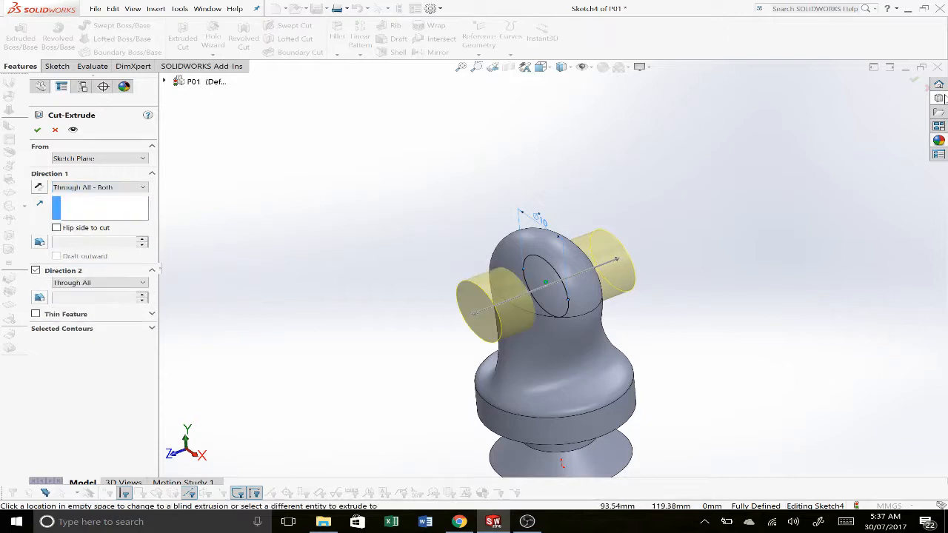
click(917, 81)
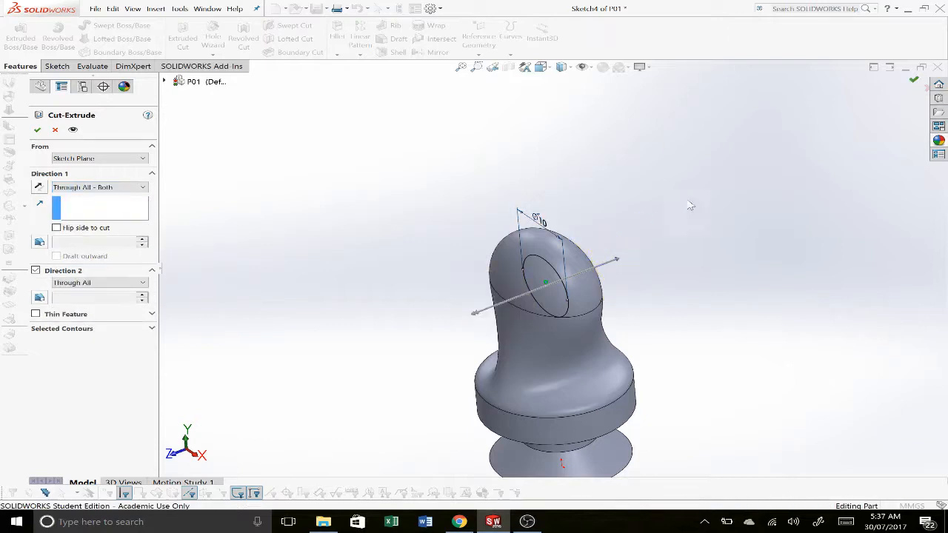
Check the pivot pin in the project drawing, return to the model and fillet the hole's inner face with a 1 mm radius
key(alt+Tab)
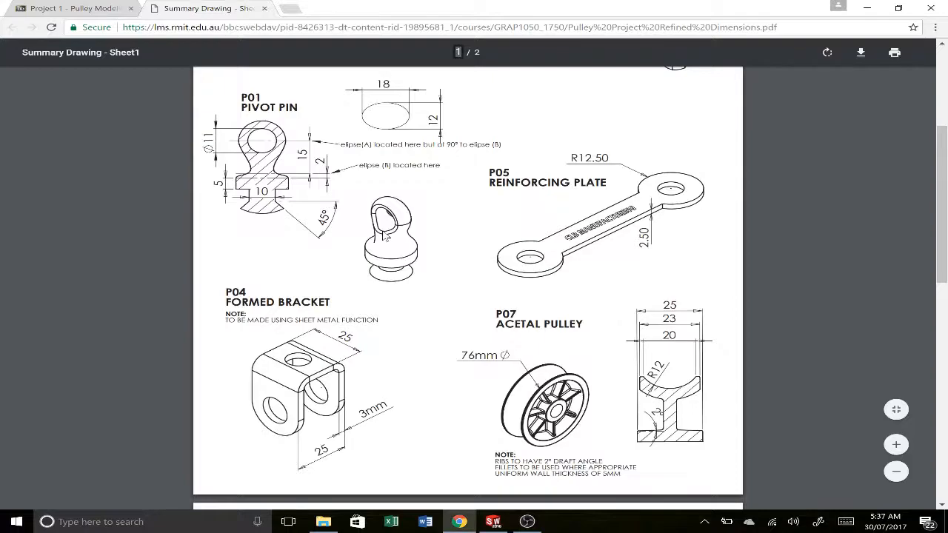
key(alt+Tab)
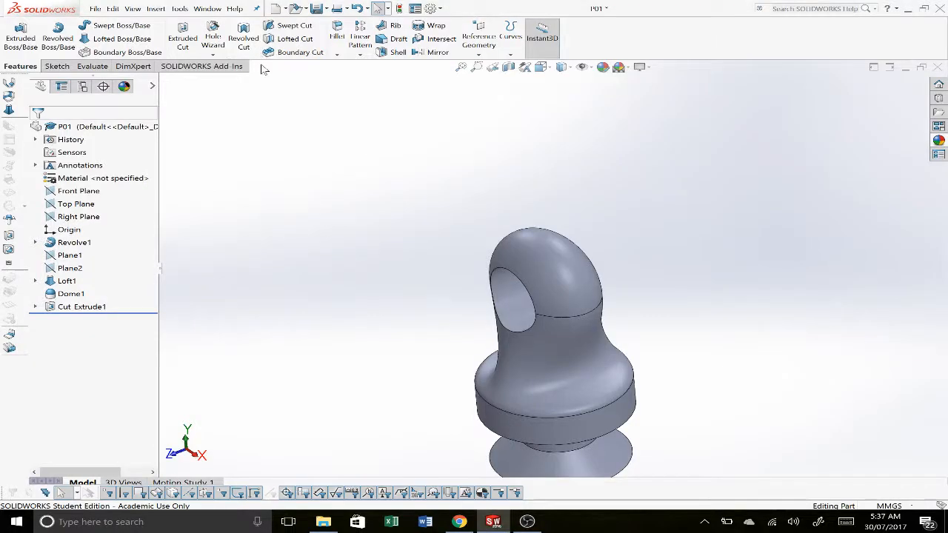
click(338, 39)
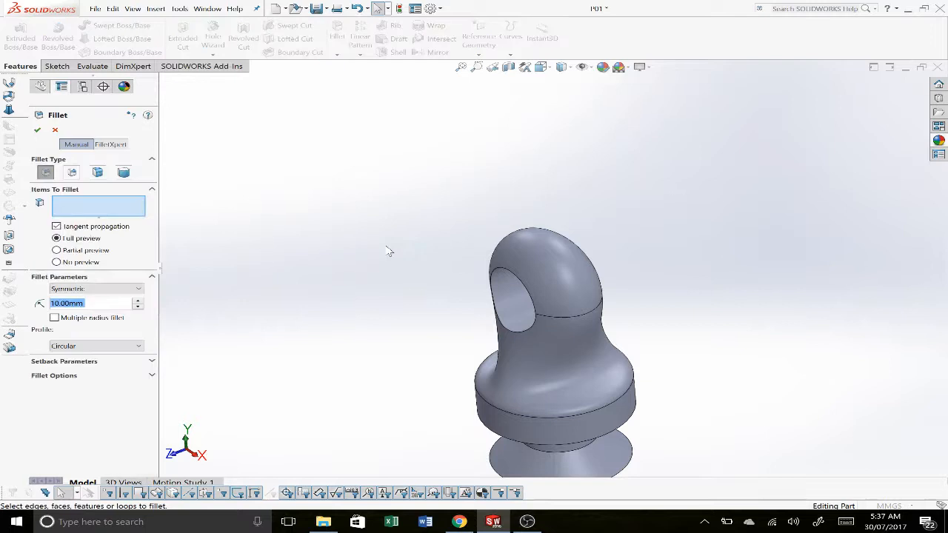
text(1)
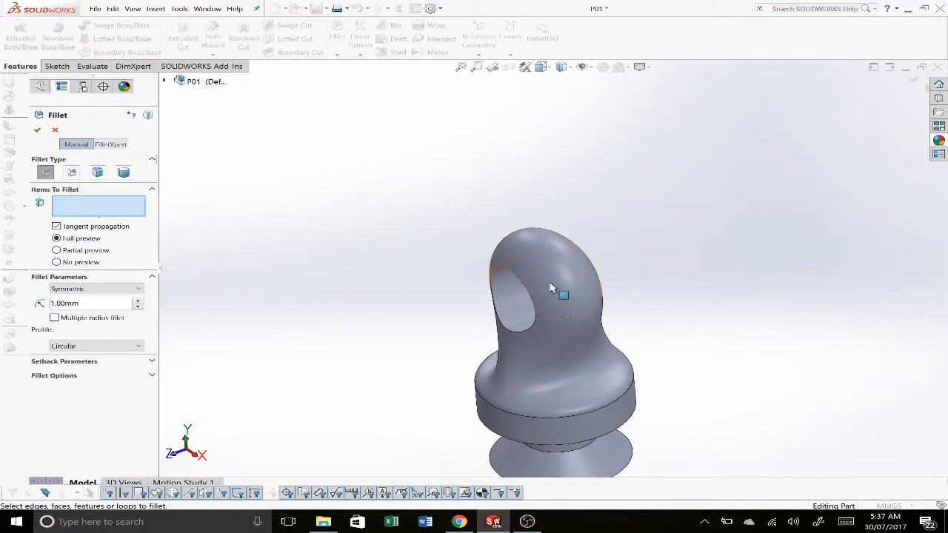
click(524, 297)
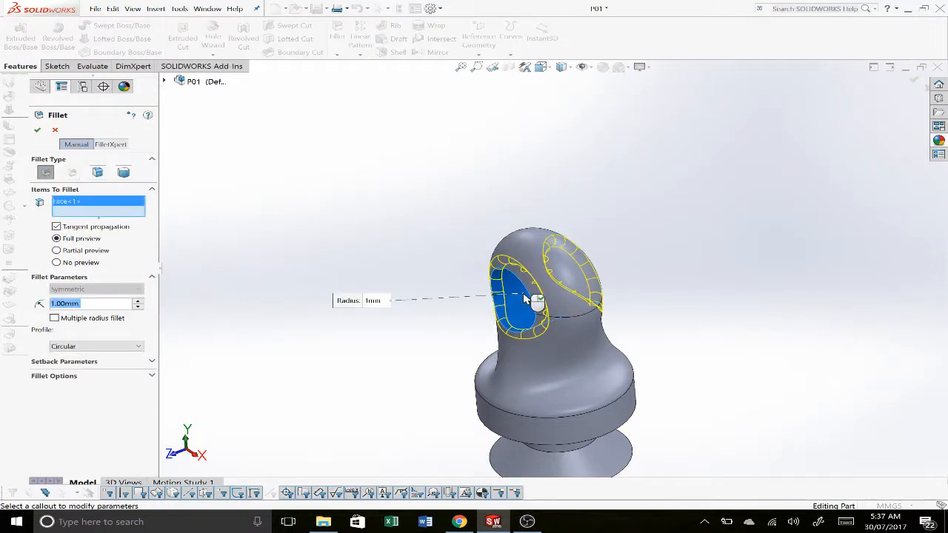
right_click(524, 247)
middle_drag(595, 237, 567, 197)
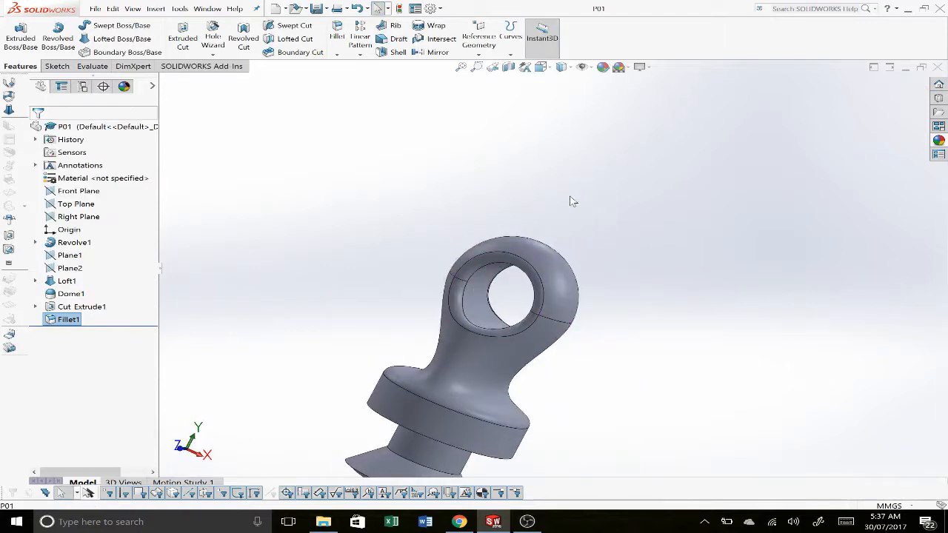